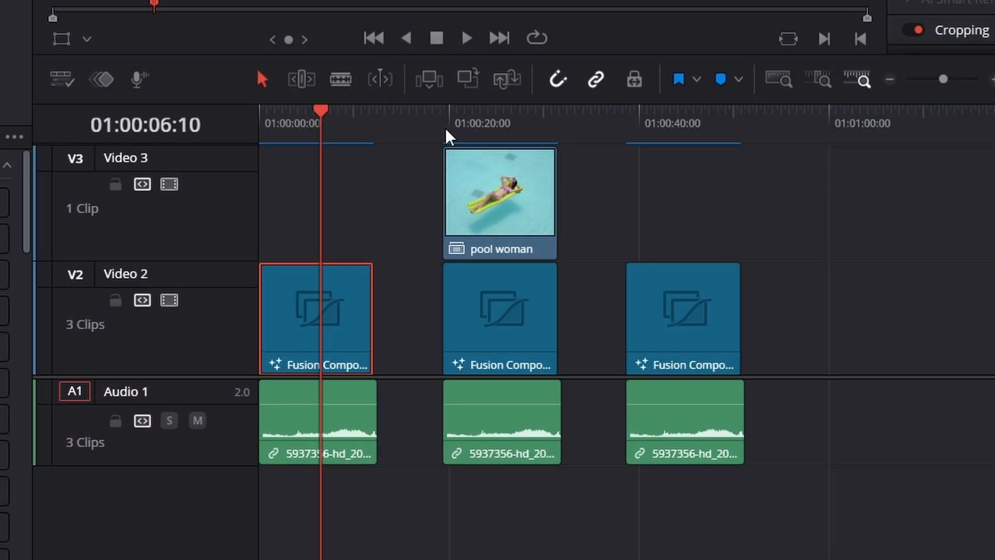
Play back the finished RELAX title example on the timeline.
{"action": "left_click", "coordinate": [448, 136]}
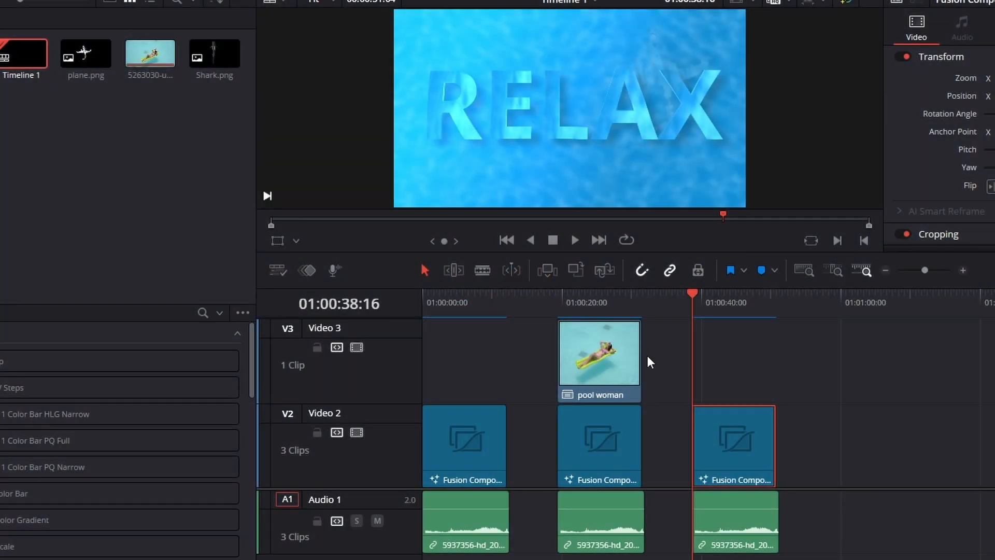
{"action": "key", "text": "space"}
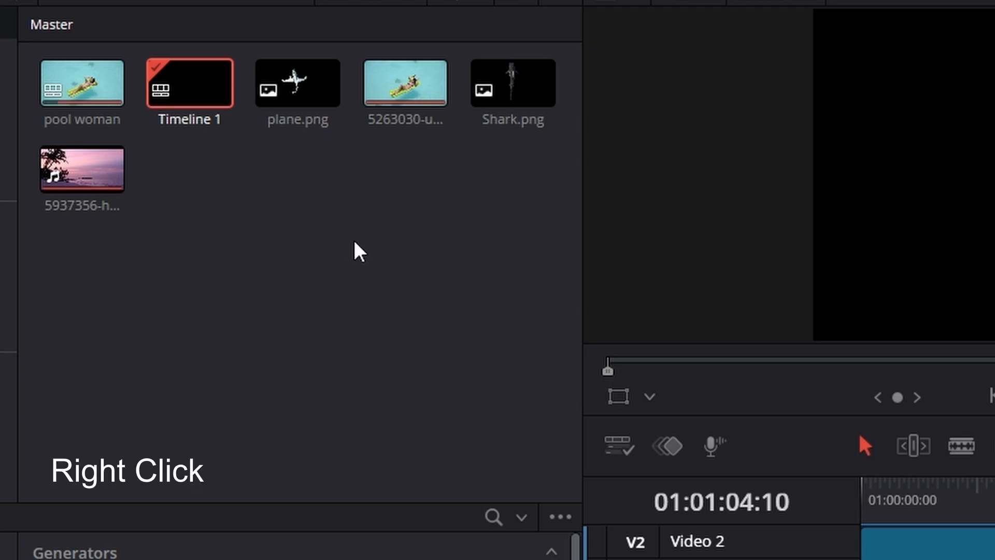
Create a new Fusion composition clip named "Ocean" in the media pool.
{"action": "right_click", "coordinate": [355, 242]}
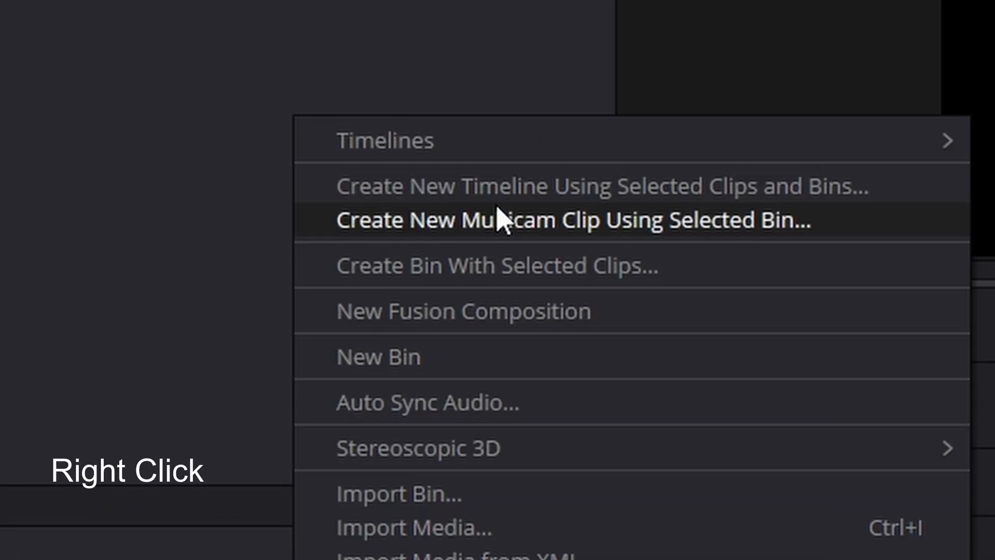
{"action": "left_click", "coordinate": [636, 311]}
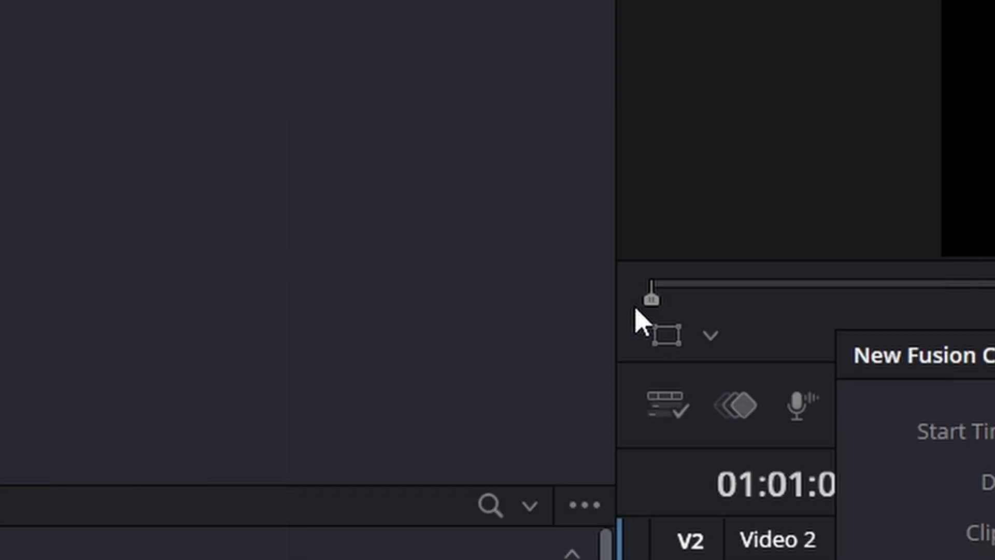
{"action": "key", "text": "BackSpace"}
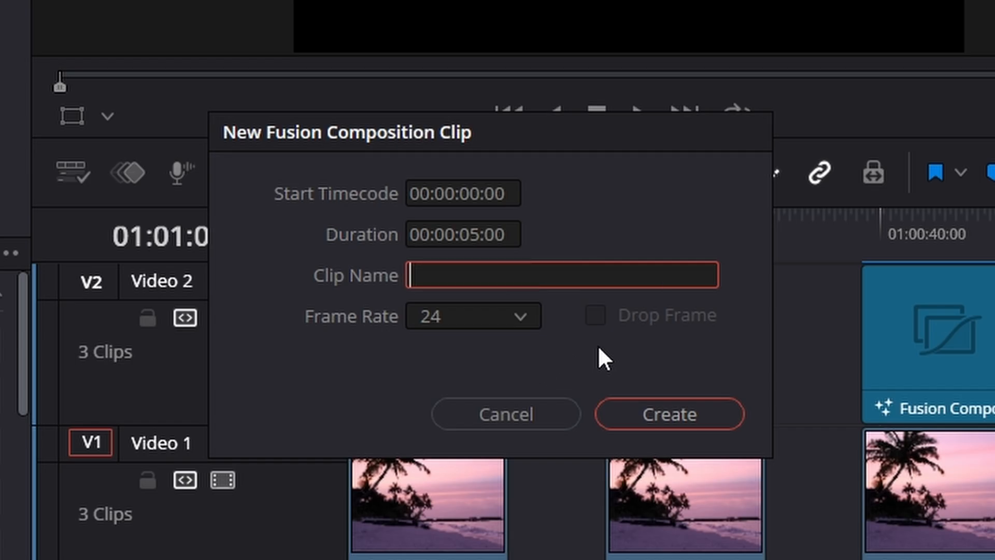
{"action": "type", "text": "Ocean"}
{"action": "key", "text": "Return"}
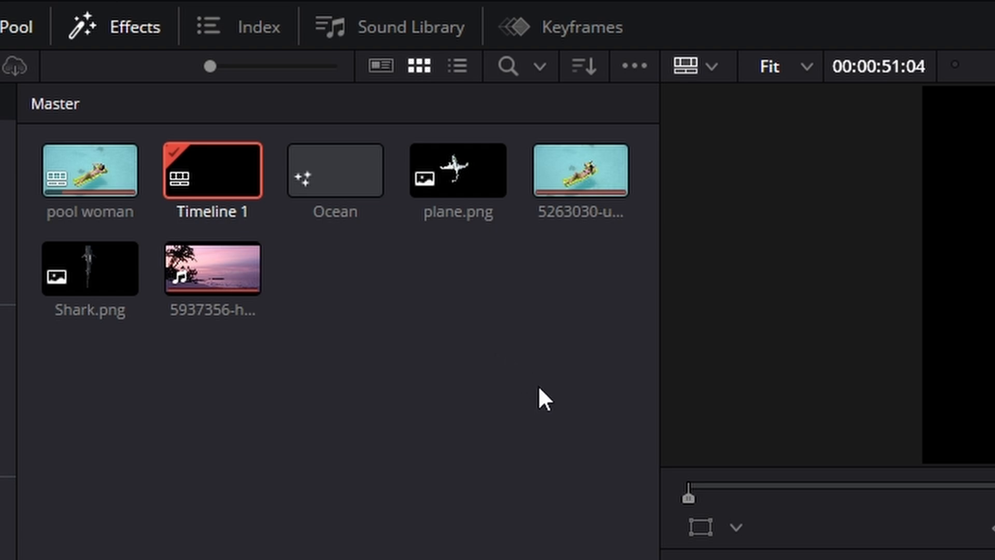
Place the Ocean composition on Video 1 after the existing clips, with its start at the playhead.
{"action": "left_click_drag", "start_coordinate": [315, 172], "coordinate": [520, 428]}
{"action": "left_click_drag", "start_coordinate": [550, 377], "coordinate": [527, 284]}
{"action": "scroll", "coordinate": [589, 371], "scroll_direction": "up", "scroll_amount": 3}
{"action": "left_click_drag", "start_coordinate": [518, 384], "coordinate": [657, 468]}
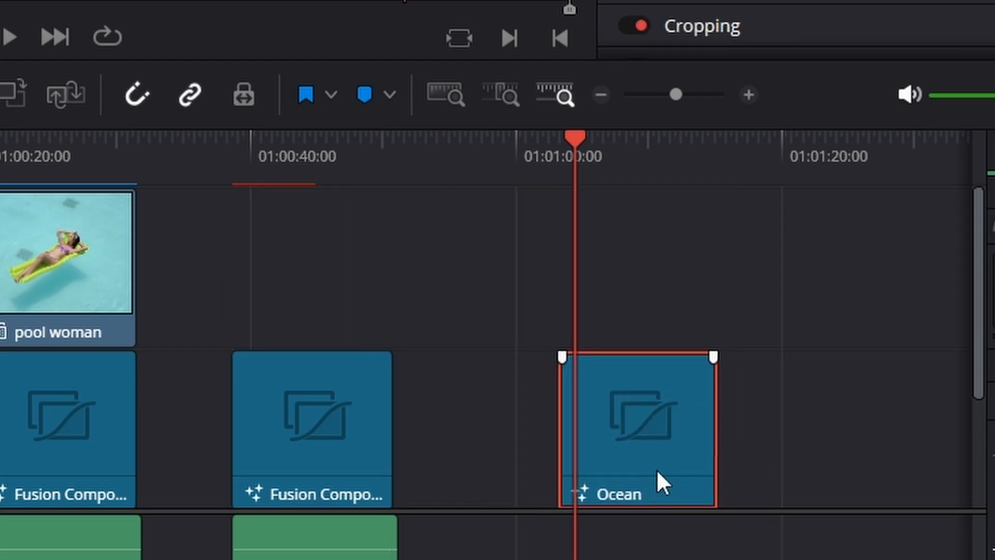
{"action": "scroll", "coordinate": [657, 469], "scroll_direction": "down", "scroll_amount": 3}
{"action": "left_click_drag", "start_coordinate": [631, 289], "coordinate": [646, 436]}
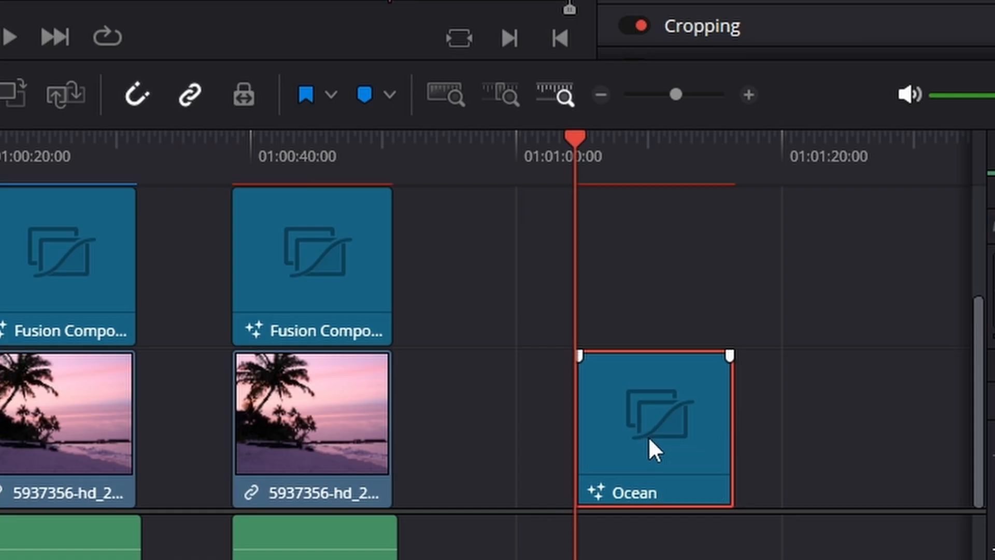
{"action": "left_click", "coordinate": [846, 331]}
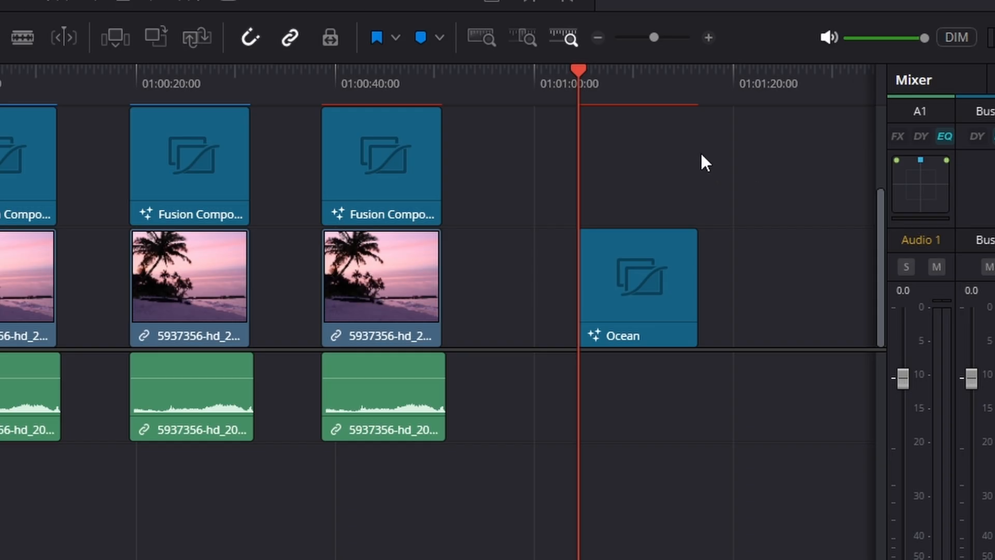
Position the playhead over the Ocean clip and open the clip in the Fusion page.
{"action": "mouse_move", "coordinate": [623, 91]}
{"action": "left_mouse_down"}
{"action": "mouse_move", "coordinate": [610, 97]}
{"action": "mouse_move", "coordinate": [631, 99]}
{"action": "left_mouse_up"}
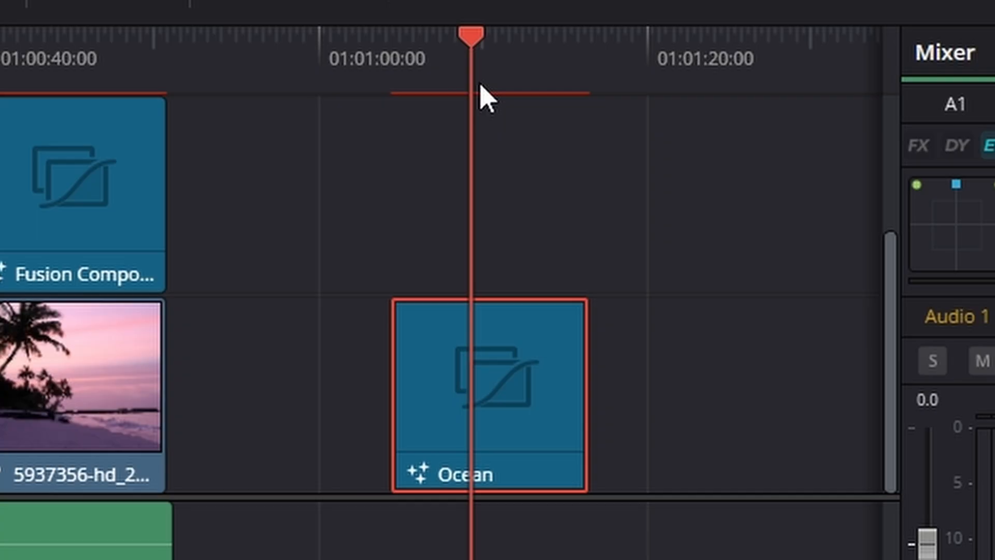
{"action": "mouse_move", "coordinate": [481, 85]}
{"action": "left_mouse_down"}
{"action": "mouse_move", "coordinate": [469, 88]}
{"action": "mouse_move", "coordinate": [480, 90]}
{"action": "left_mouse_up"}
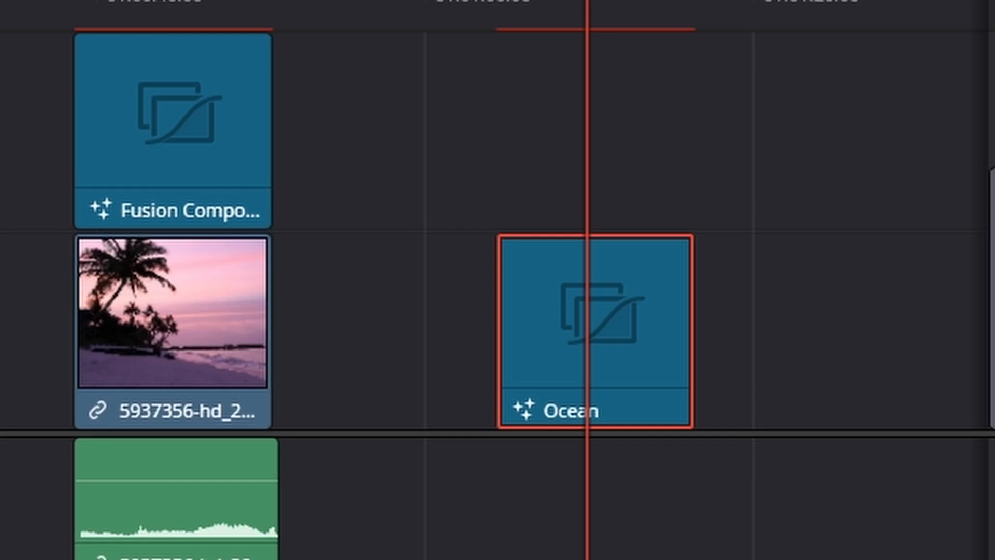
{"action": "right_click", "coordinate": [624, 304]}
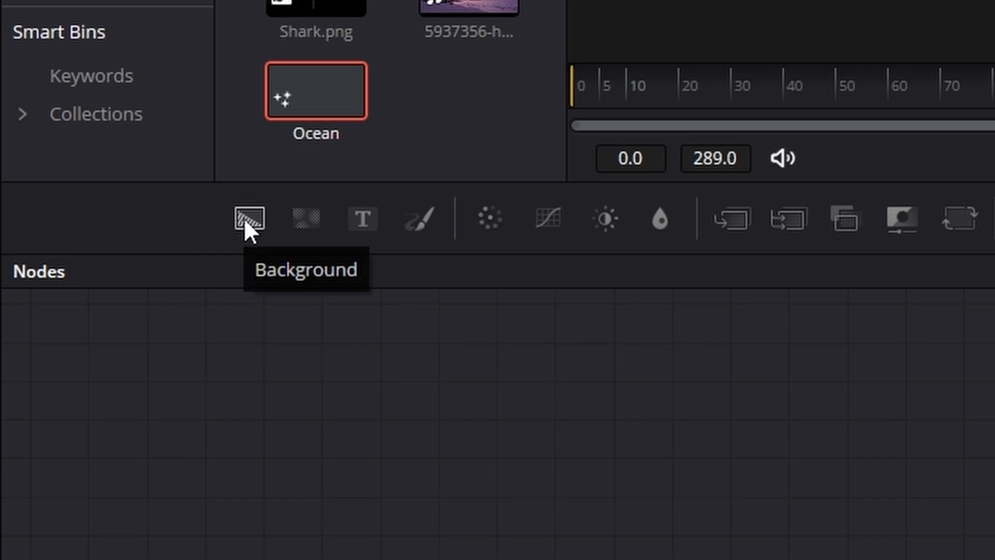
Add a Background node connected to MediaOut1 and set its colour type to Gradient.
{"action": "left_click_drag", "start_coordinate": [247, 228], "coordinate": [549, 271]}
{"action": "left_click_drag", "start_coordinate": [301, 282], "coordinate": [288, 280]}
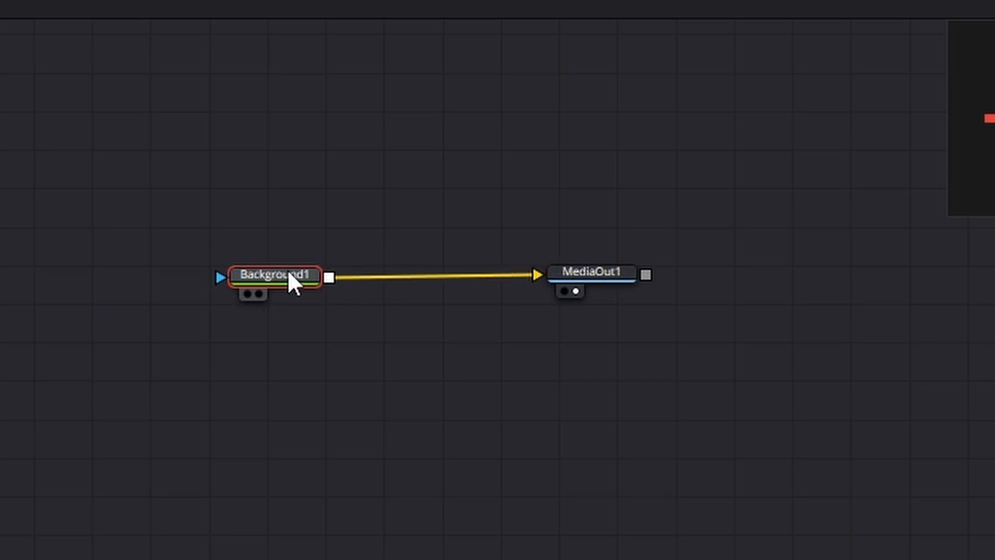
{"action": "left_click_drag", "start_coordinate": [289, 411], "coordinate": [287, 418]}
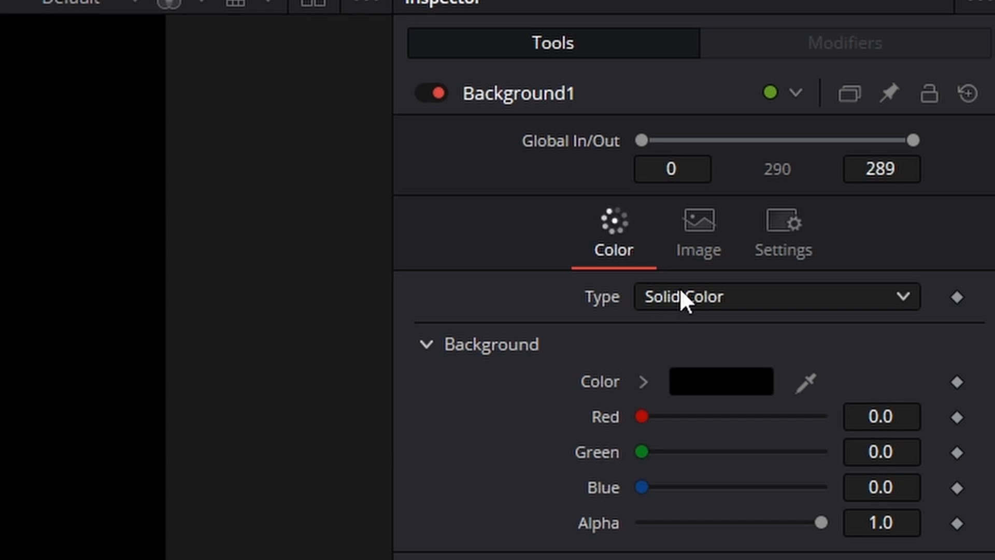
{"action": "left_click", "coordinate": [680, 298]}
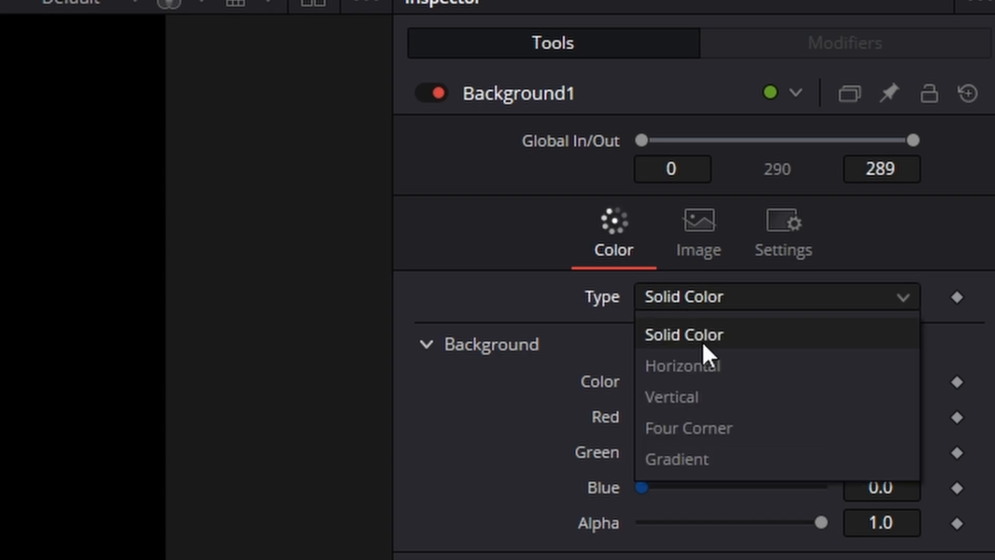
{"action": "left_click", "coordinate": [714, 463]}
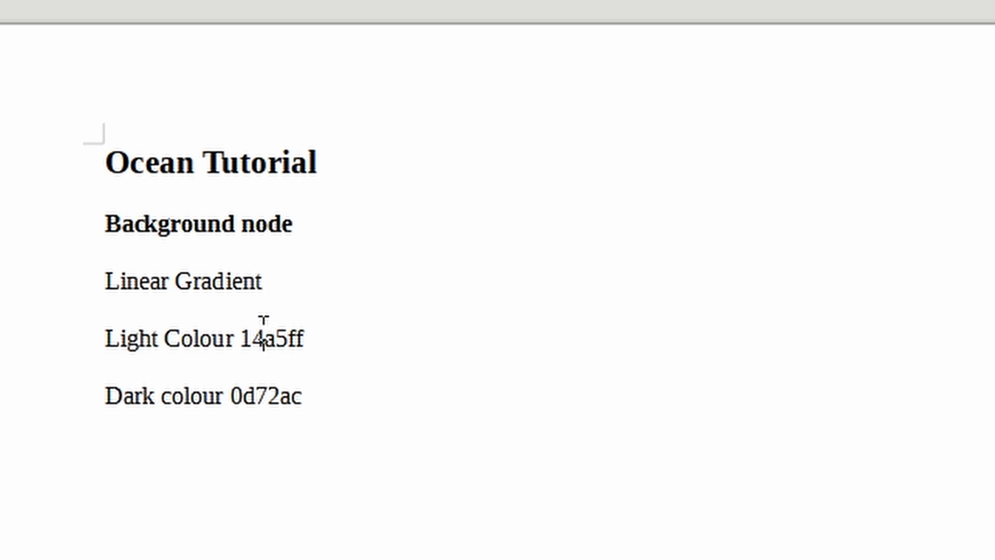
Copy the light colour code 14a5ff from the Ocean Tutorial document and apply it to the gradient's black start stop.
{"action": "double_click", "coordinate": [263, 332]}
{"action": "right_click", "coordinate": [262, 326]}
{"action": "left_click", "coordinate": [408, 393]}
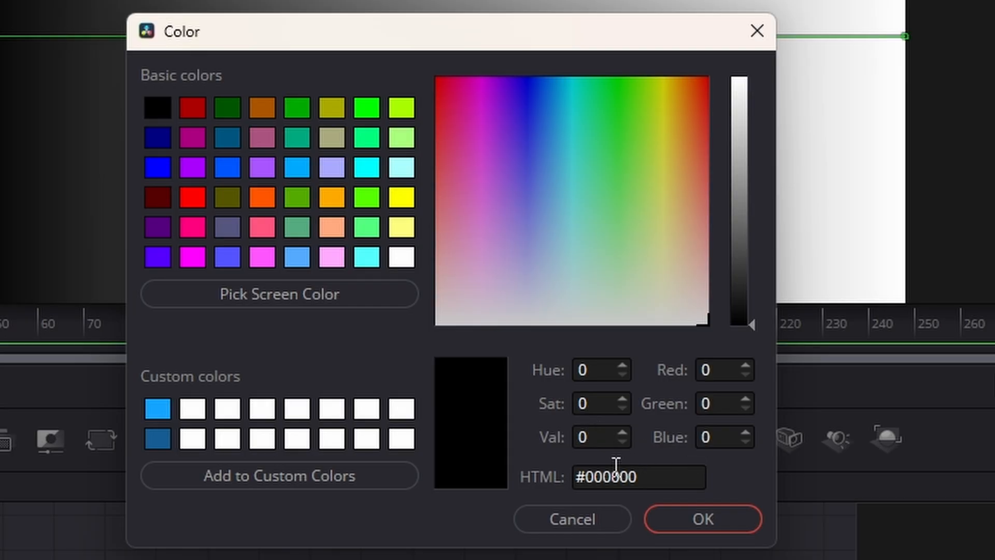
{"action": "left_click", "coordinate": [596, 475]}
{"action": "double_click", "coordinate": [596, 475]}
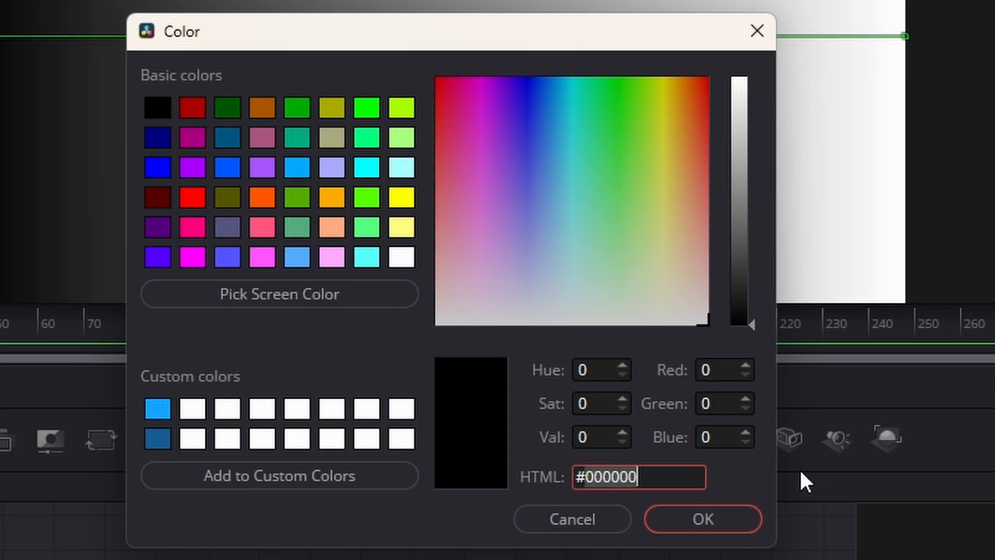
{"action": "key", "text": "ctrl+v"}
{"action": "left_click", "coordinate": [740, 521]}
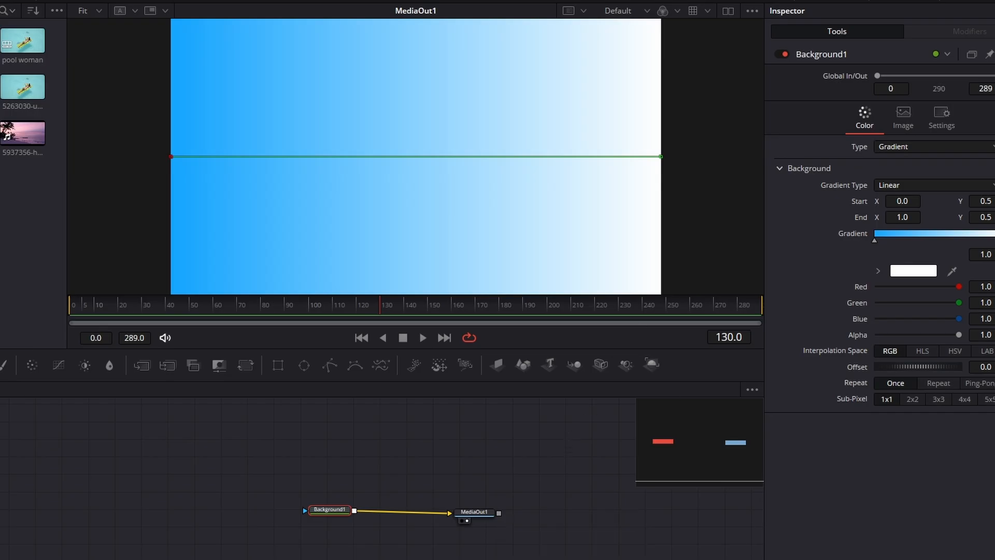
Copy the dark colour code 0d72ac from the Ocean Tutorial document and apply it to the gradient's white end stop.
{"action": "left_click", "coordinate": [570, 539]}
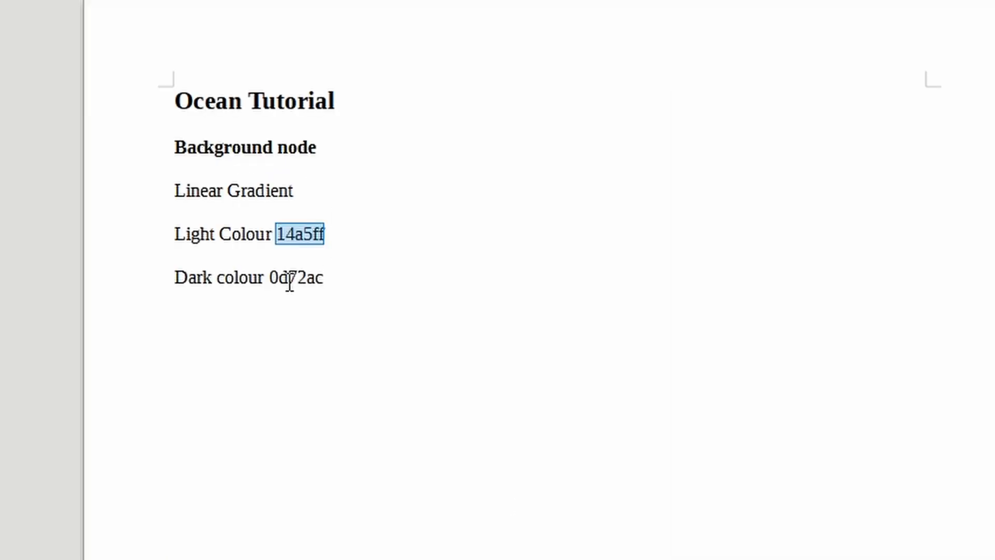
{"action": "double_click", "coordinate": [290, 282]}
{"action": "right_click", "coordinate": [290, 282]}
{"action": "left_click", "coordinate": [367, 328]}
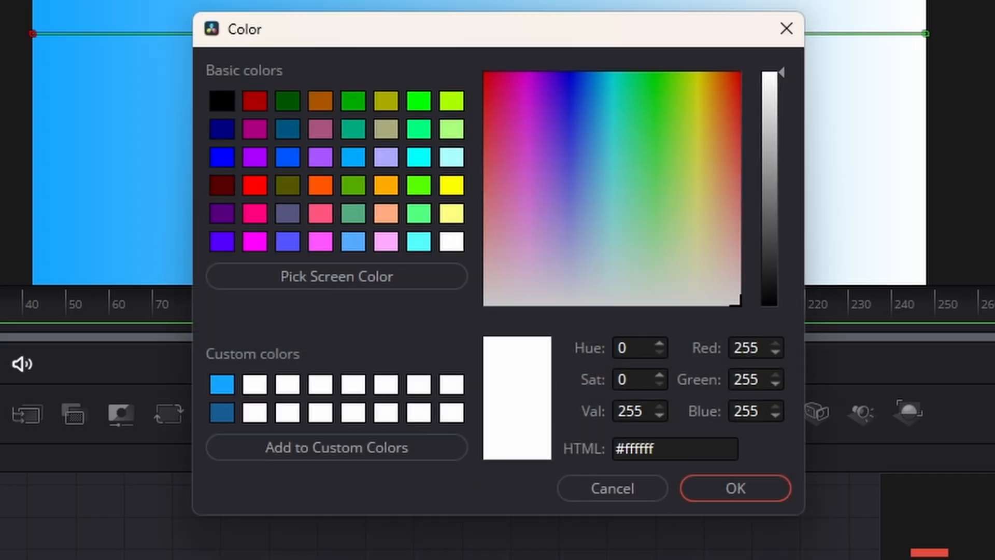
{"action": "double_click", "coordinate": [658, 446]}
{"action": "key", "text": "ctrl+v"}
{"action": "left_click", "coordinate": [743, 484]}
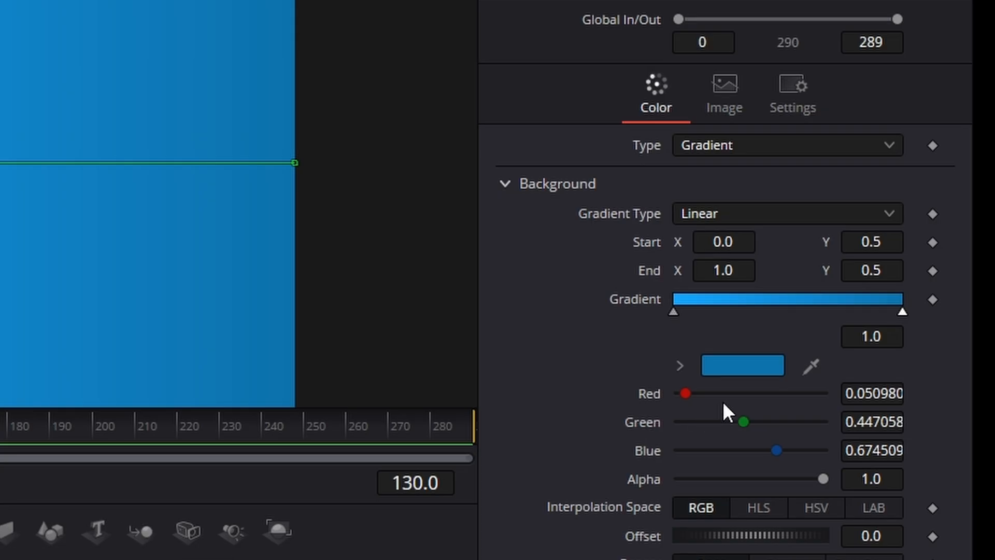
{"action": "left_click", "coordinate": [770, 363]}
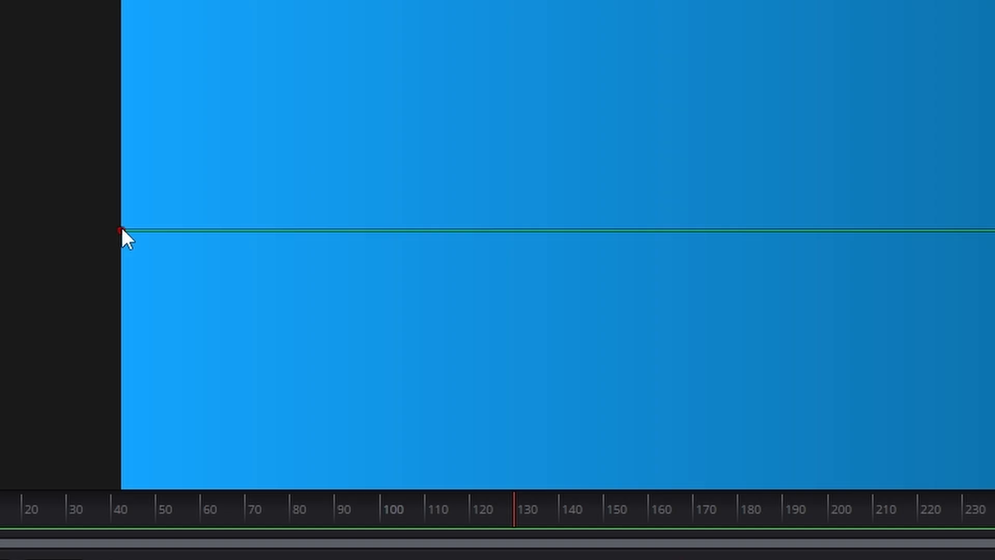
Angle the gradient from the image's upper left to its lower right, and move the dark stop to about 0.60.
{"action": "left_click_drag", "start_coordinate": [264, 142], "coordinate": [465, 107]}
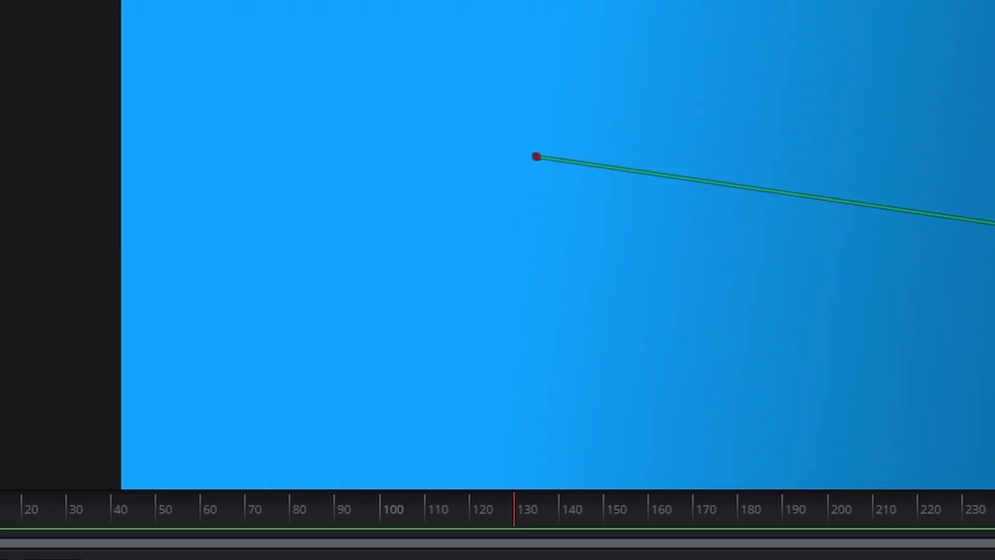
{"action": "left_click_drag", "start_coordinate": [601, 186], "coordinate": [536, 291]}
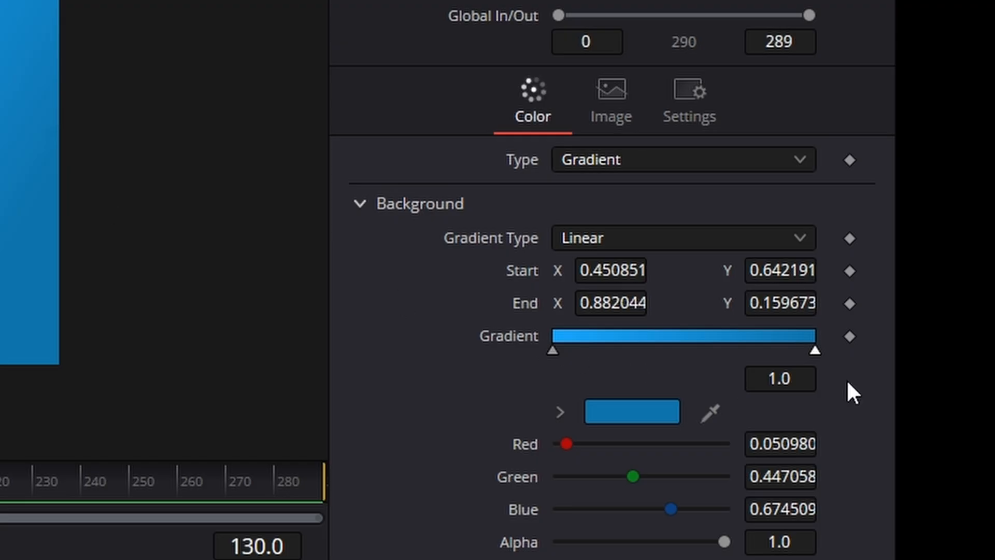
{"action": "left_click_drag", "start_coordinate": [816, 353], "coordinate": [710, 361]}
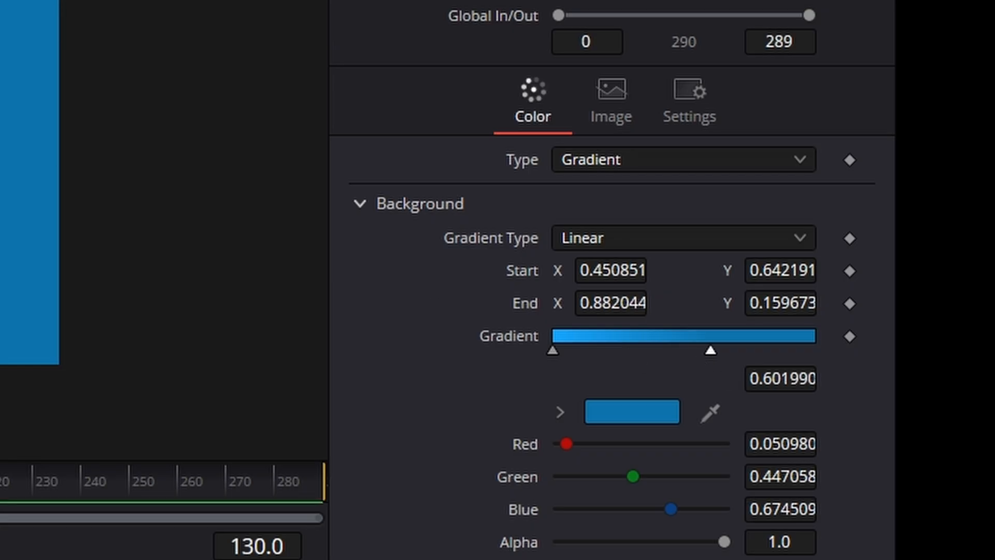
{"action": "left_click_drag", "start_coordinate": [427, 185], "coordinate": [282, 147]}
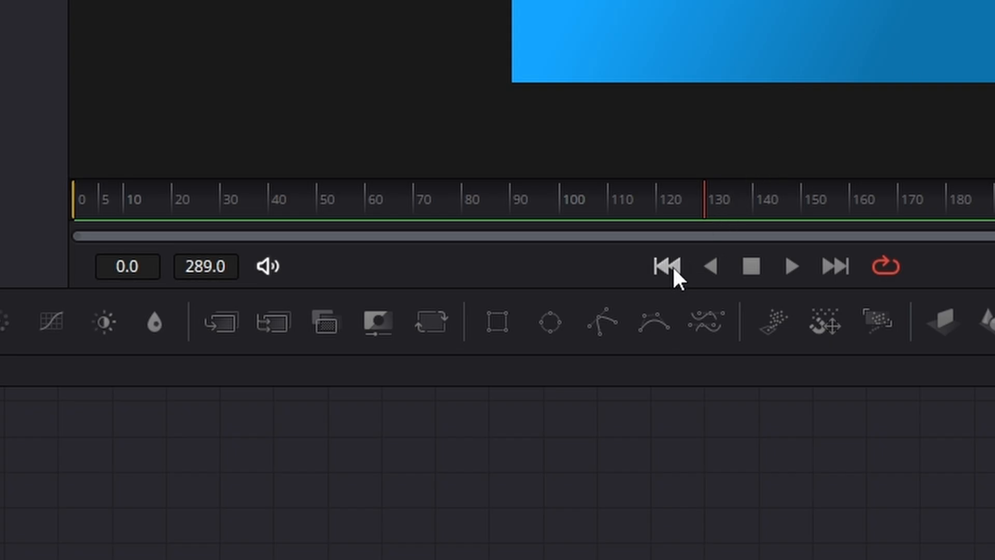
Keyframe the gradient's start point at frame 0, and at frame 40 move it horizontally to right of the image's centre.
{"action": "left_click", "coordinate": [670, 267]}
{"action": "left_click", "coordinate": [851, 268]}
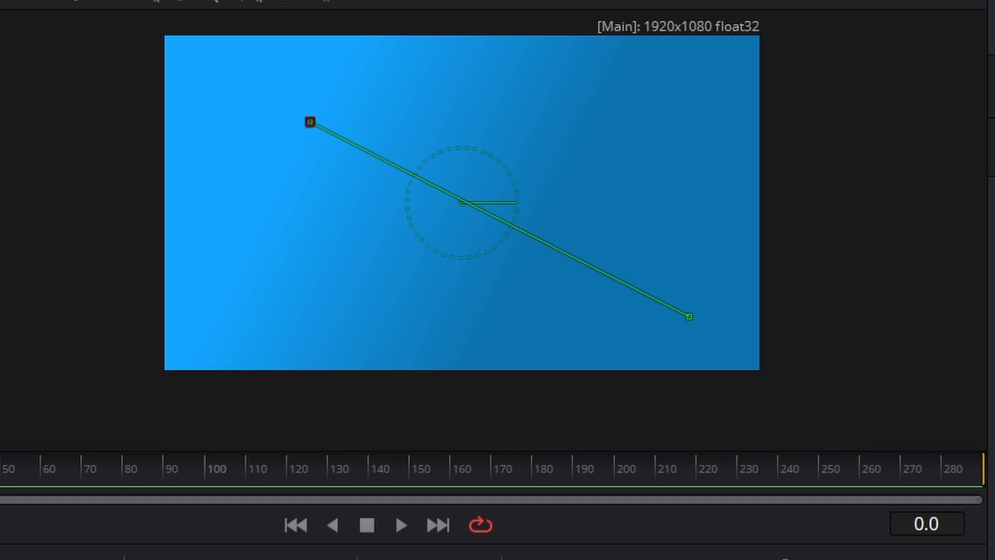
{"action": "left_click", "coordinate": [0, 469]}
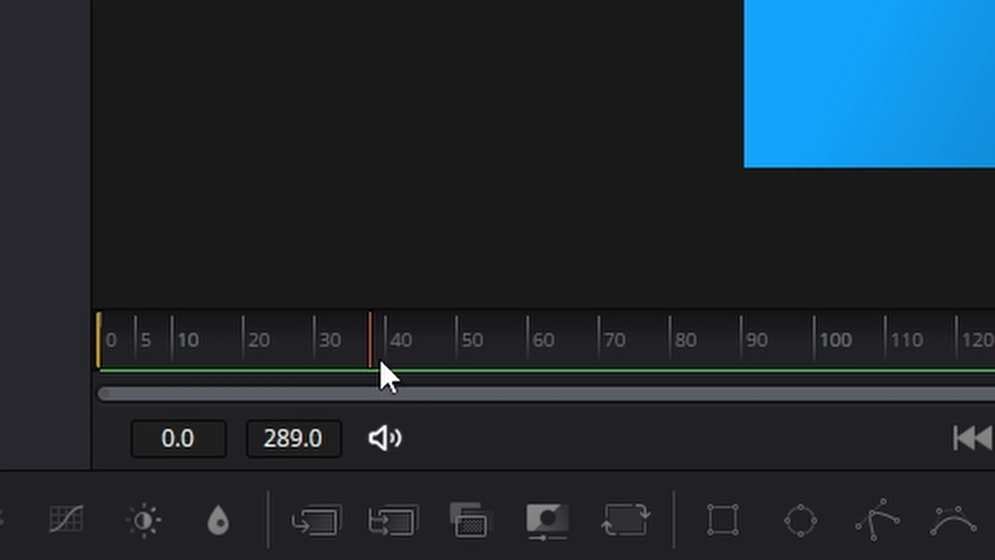
{"action": "left_click_drag", "start_coordinate": [382, 373], "coordinate": [388, 367]}
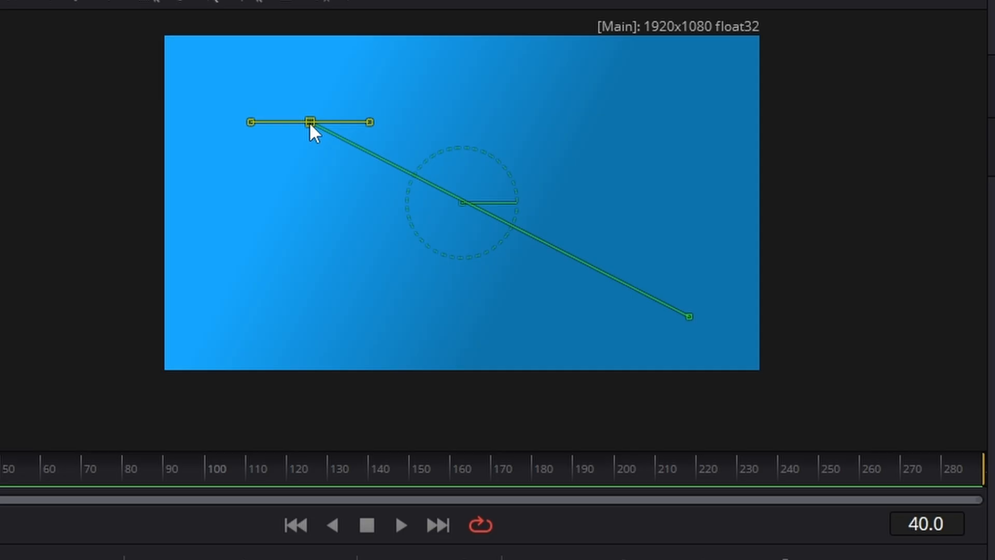
{"action": "left_click_drag", "start_coordinate": [310, 123], "coordinate": [555, 126]}
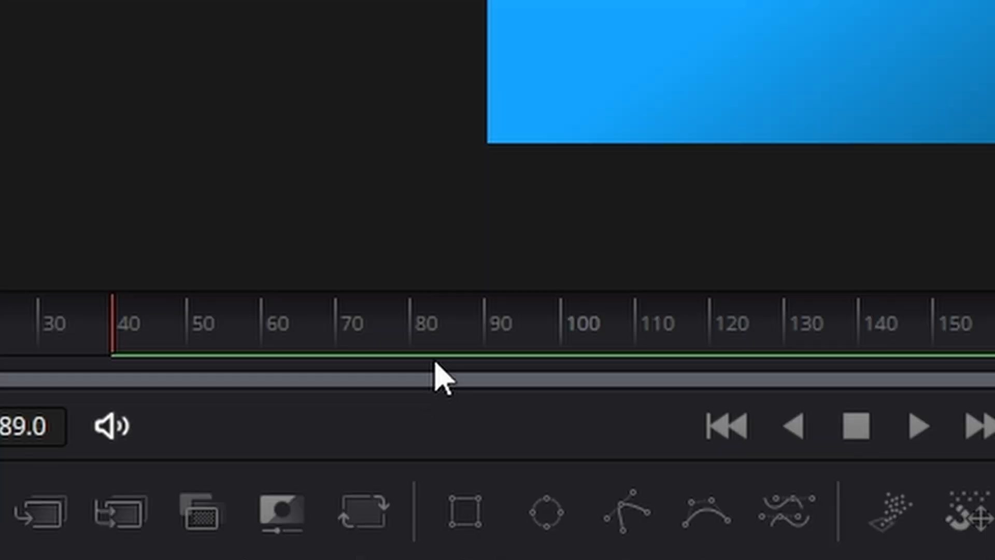
At frame 90, move the gradient's start point down into the lower part of the image.
{"action": "left_click", "coordinate": [472, 328]}
{"action": "left_click_drag", "start_coordinate": [481, 340], "coordinate": [493, 344]}
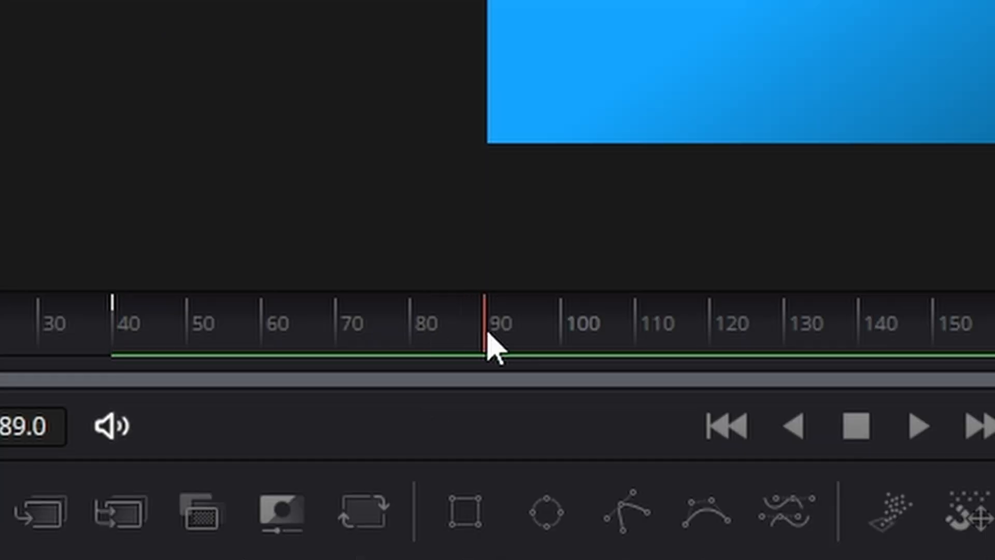
{"action": "left_click_drag", "start_coordinate": [553, 123], "coordinate": [535, 289]}
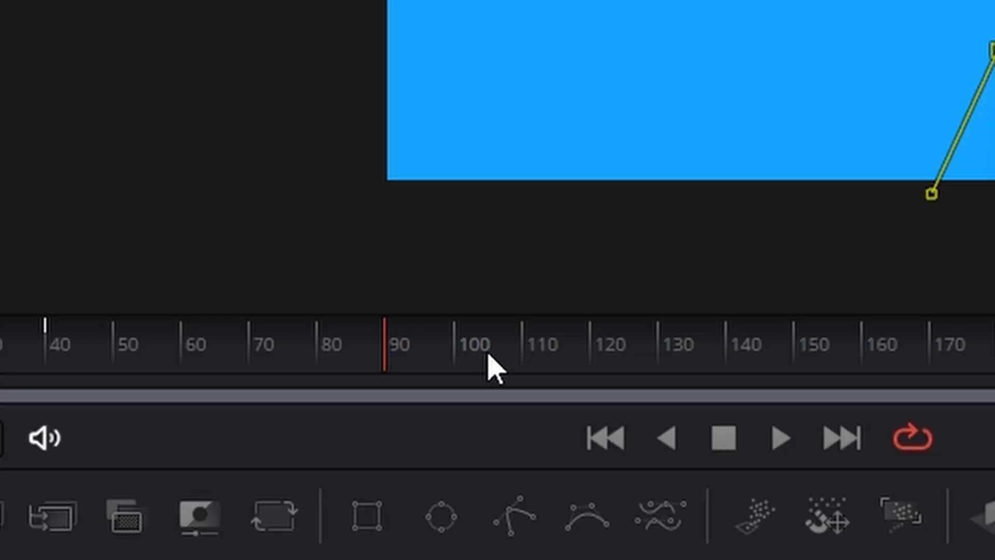
At frame 120, move the gradient's start point back to its first position in the upper left of the image.
{"action": "left_click_drag", "start_coordinate": [169, 481], "coordinate": [293, 483]}
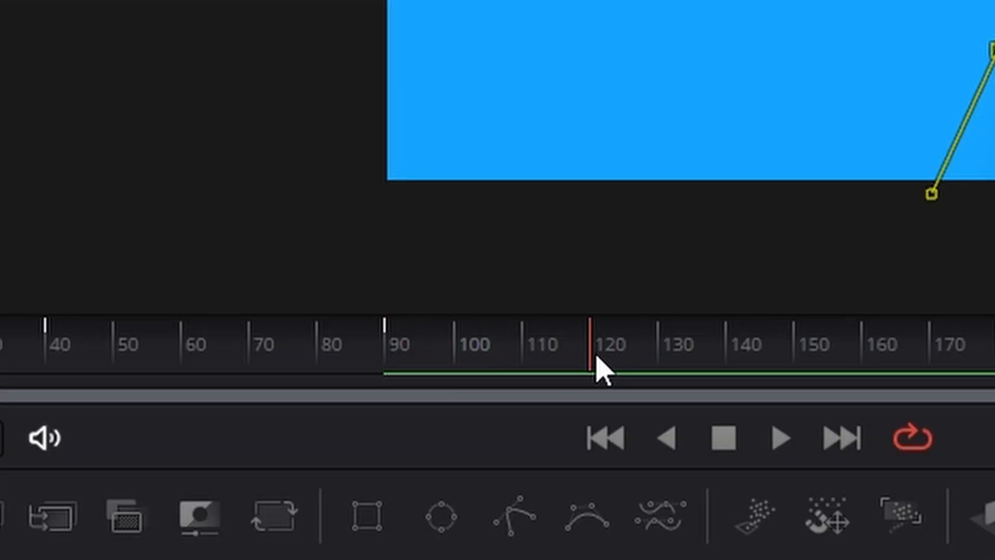
{"action": "left_click_drag", "start_coordinate": [596, 356], "coordinate": [595, 356]}
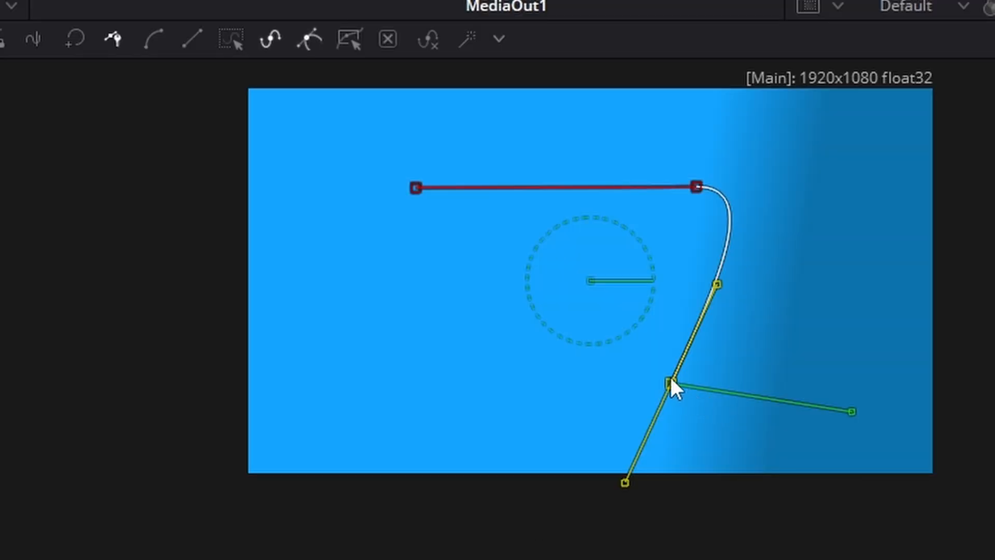
{"action": "left_click_drag", "start_coordinate": [669, 383], "coordinate": [416, 188]}
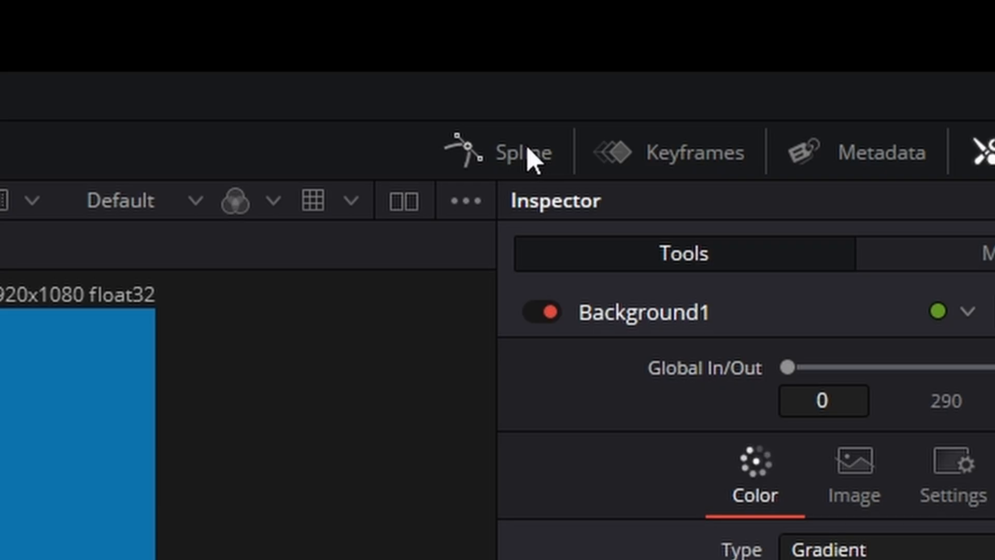
Open the Spline editor, show Background1's Start path displacement curve, and fit it to the graph.
{"action": "left_click", "coordinate": [527, 145]}
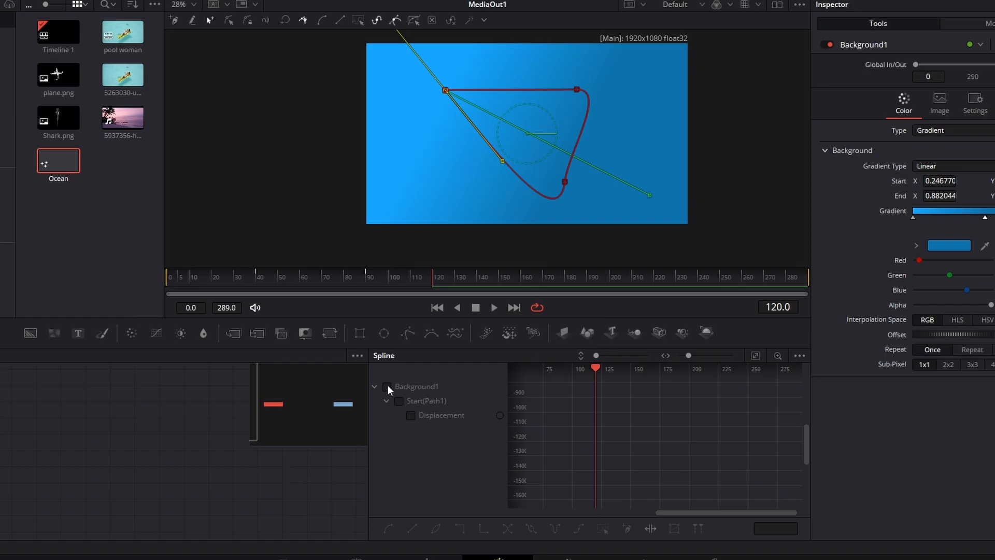
{"action": "left_click", "coordinate": [387, 386]}
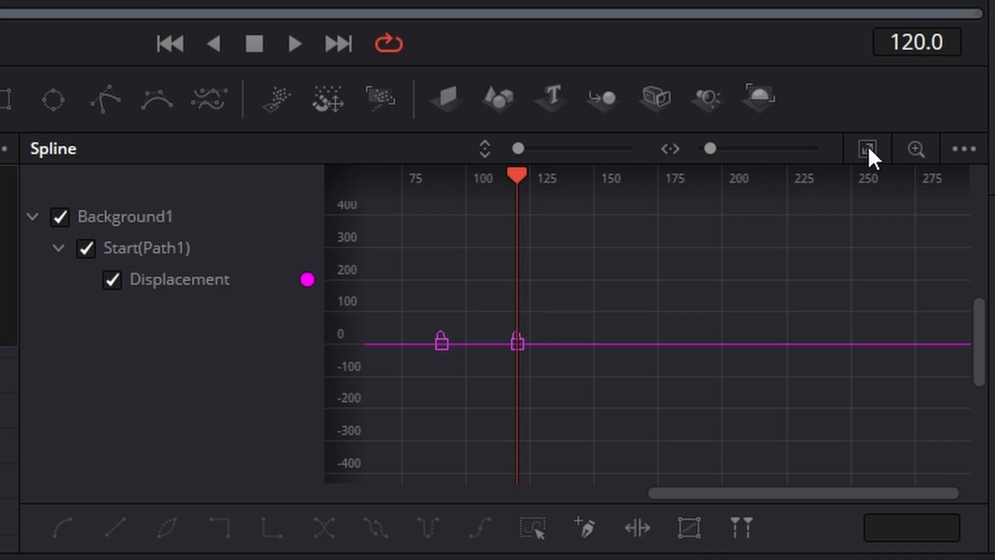
{"action": "left_click", "coordinate": [869, 149]}
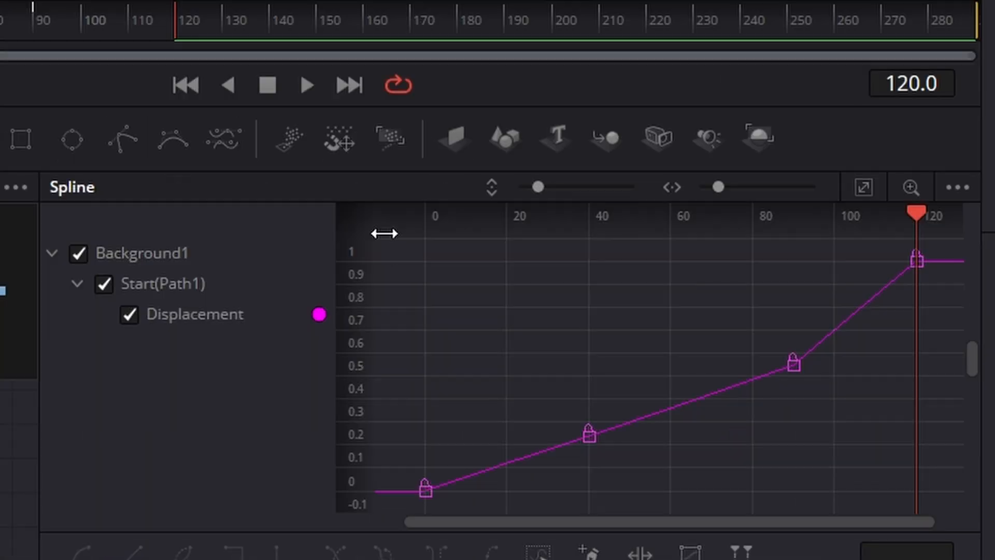
Smooth all keyframes of the displacement curve and set the curve to loop.
{"action": "left_click_drag", "start_coordinate": [390, 240], "coordinate": [986, 557]}
{"action": "key", "text": "s"}
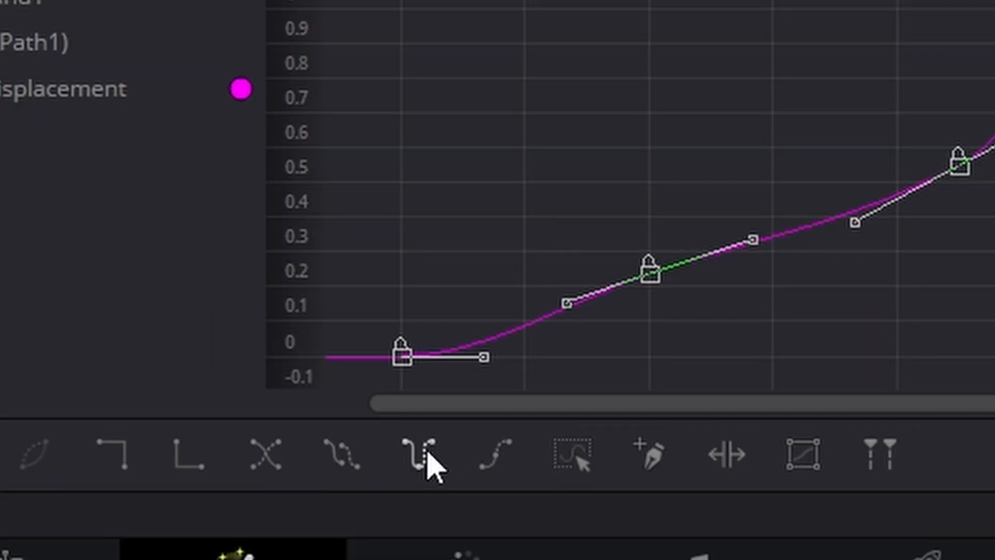
{"action": "left_click", "coordinate": [348, 452]}
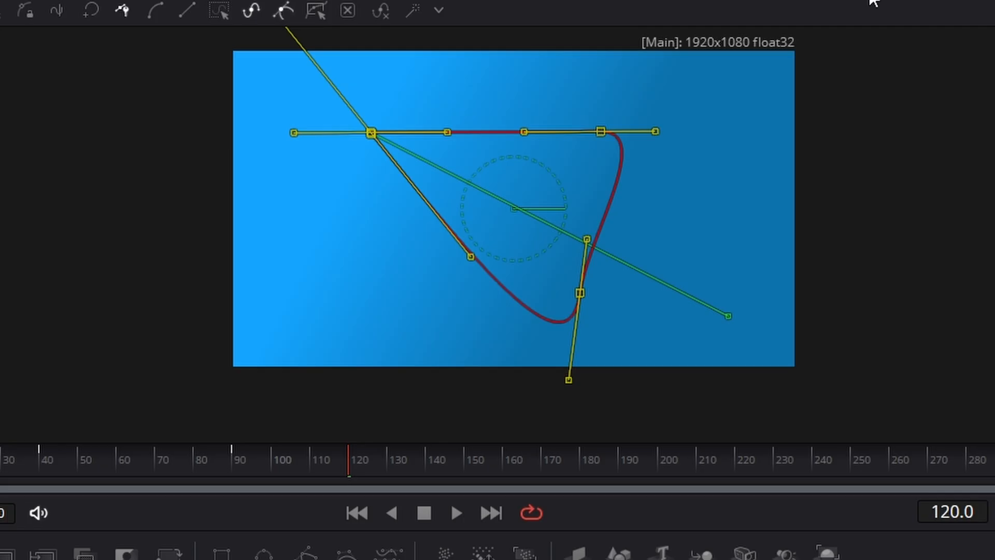
Play back the gradient animation to check its motion, and stop the playback.
{"action": "left_click", "coordinate": [460, 511]}
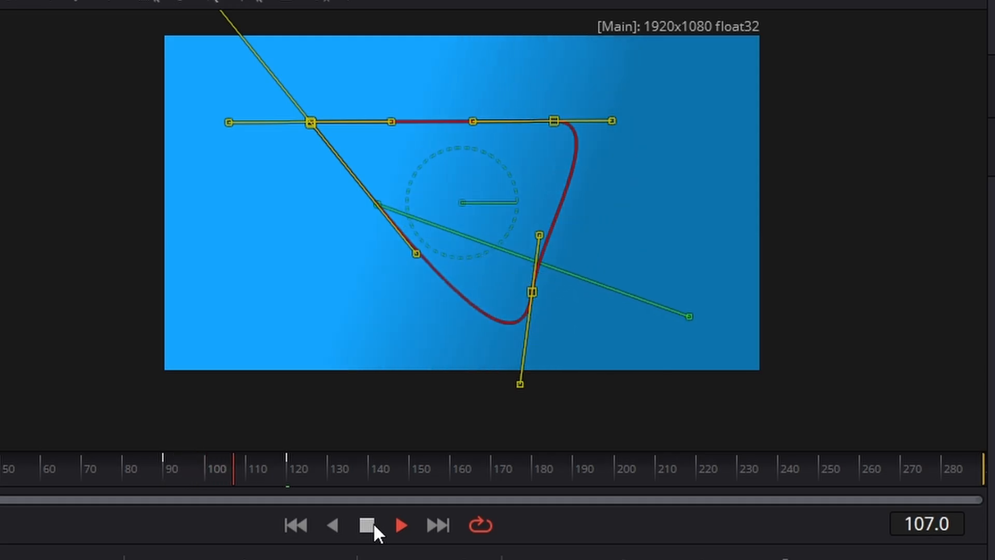
{"action": "left_click", "coordinate": [373, 523]}
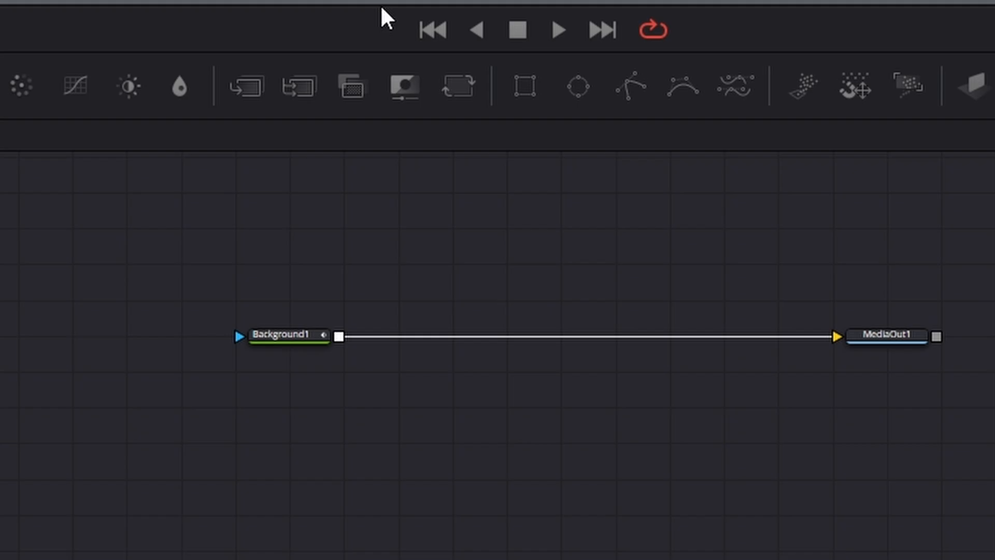
Add an sDuplicate node from the Shape tools to the node graph above Background1.
{"action": "scroll", "coordinate": [647, 233], "scroll_direction": "up", "scroll_amount": 1}
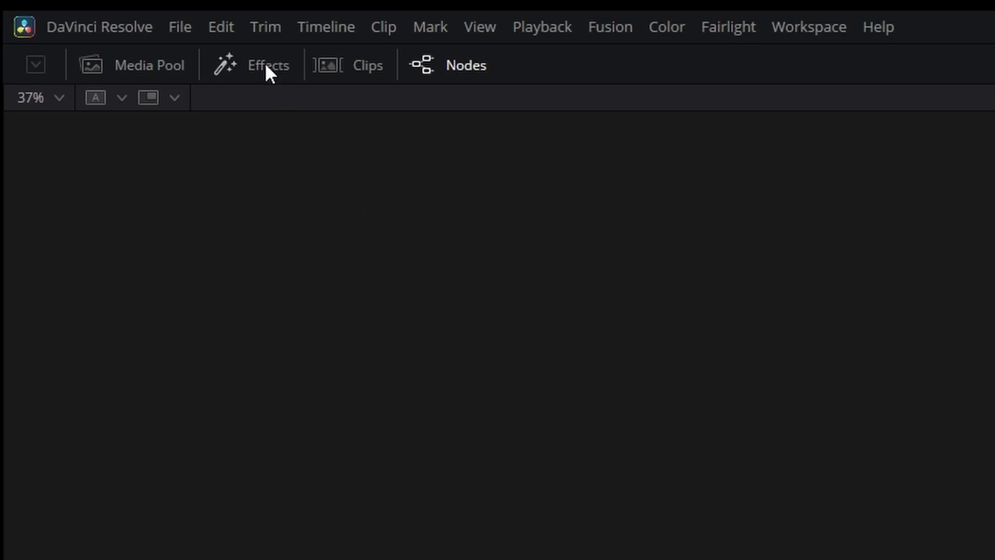
{"action": "left_click", "coordinate": [266, 65]}
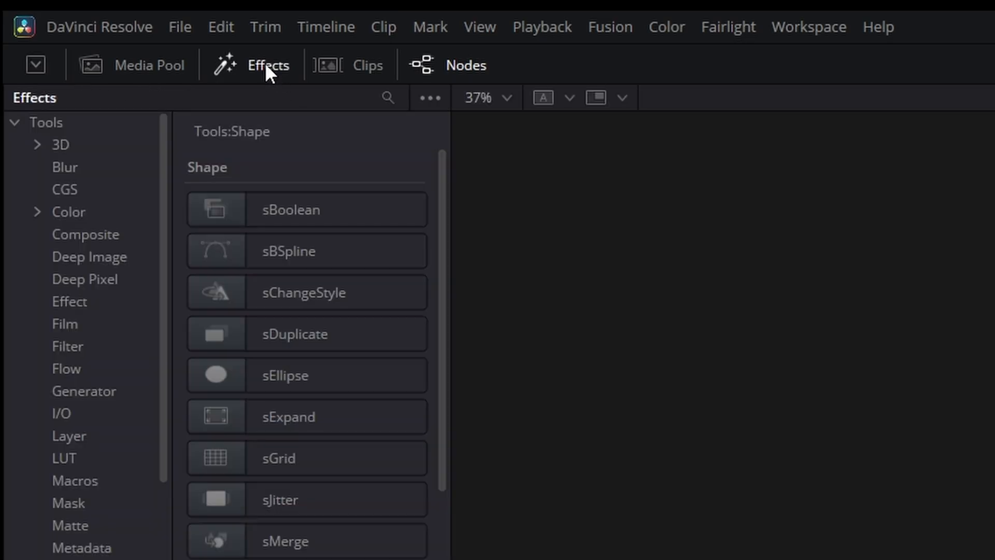
{"action": "left_click", "coordinate": [40, 121]}
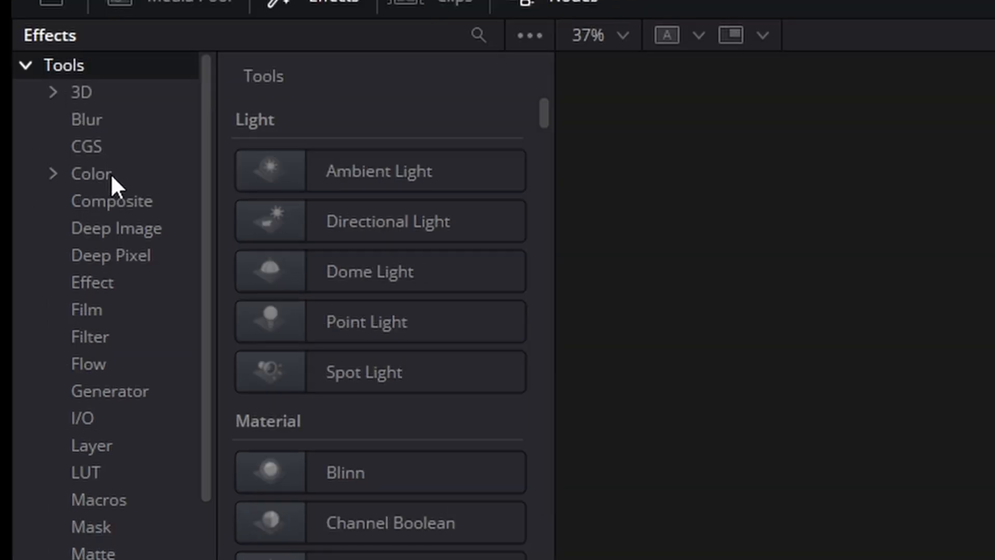
{"action": "scroll", "coordinate": [110, 175], "scroll_direction": "down", "scroll_amount": 5}
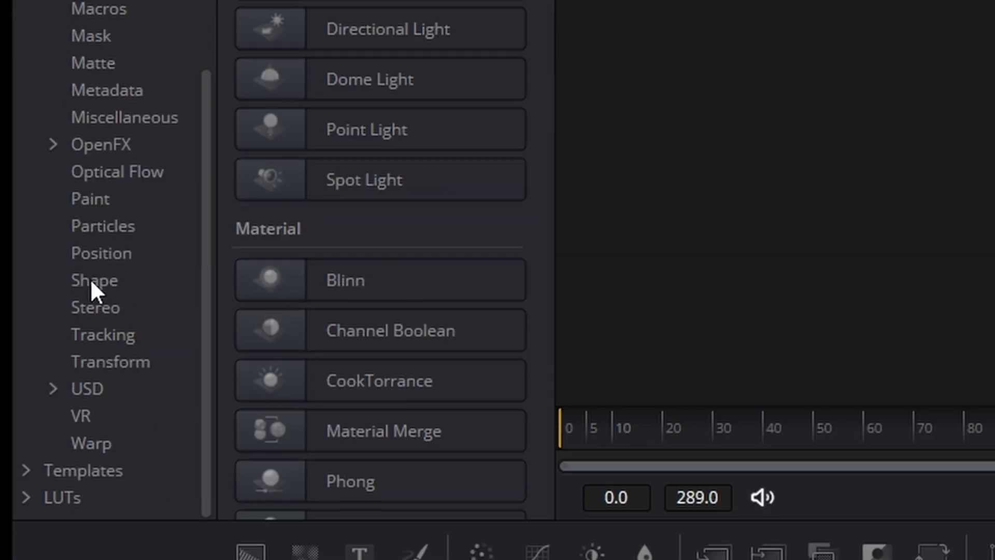
{"action": "left_click", "coordinate": [97, 279]}
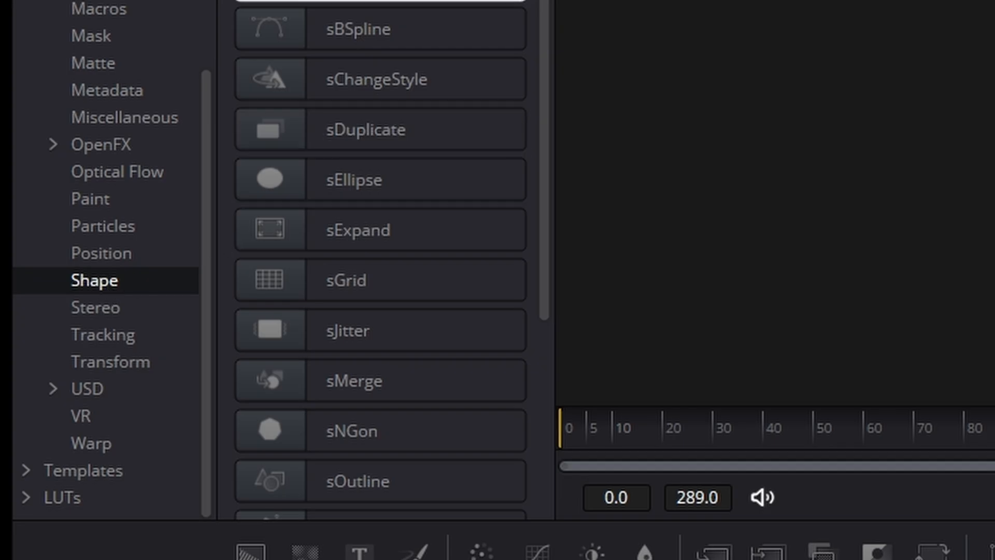
{"action": "left_click", "coordinate": [352, 136]}
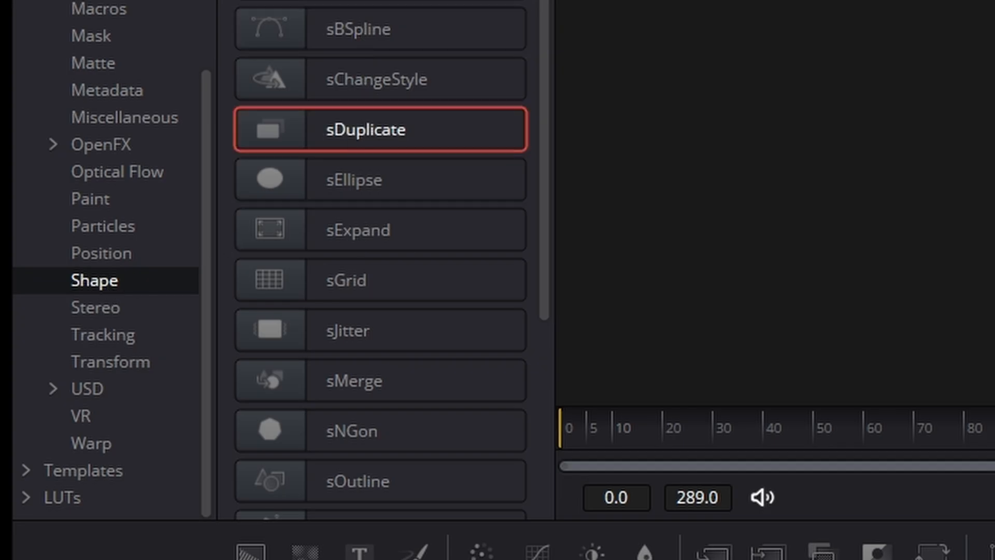
{"action": "left_click_drag", "start_coordinate": [353, 129], "coordinate": [259, 348]}
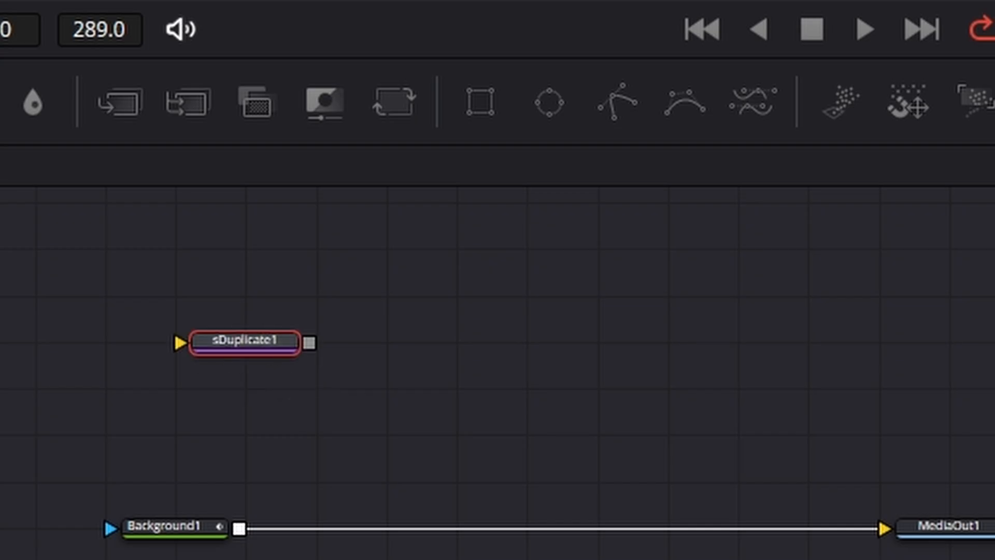
Add a second sDuplicate, an sMerge and an sNGon in the same row, plus an sTransform below sMerge1.
{"action": "left_click_drag", "start_coordinate": [306, 189], "coordinate": [492, 363]}
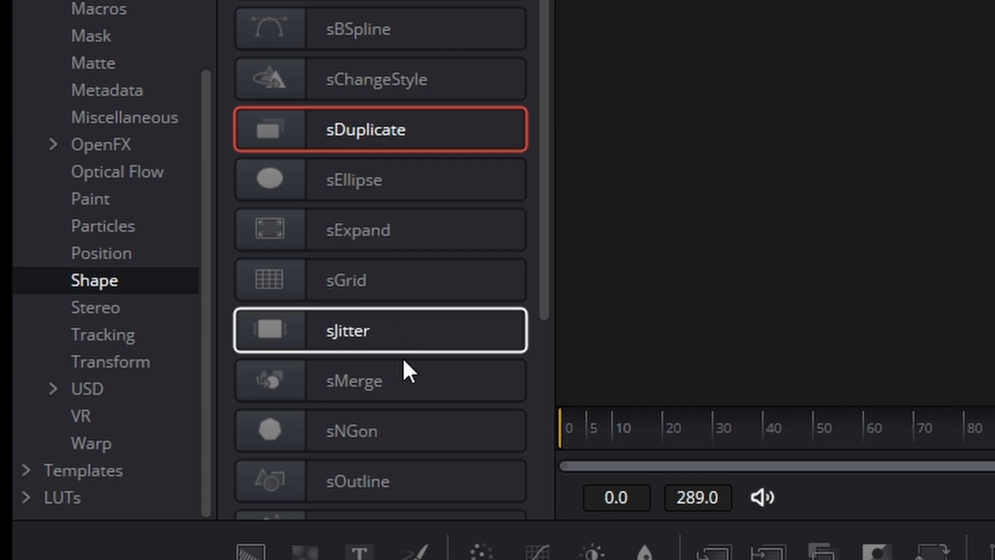
{"action": "left_click_drag", "start_coordinate": [410, 387], "coordinate": [622, 394]}
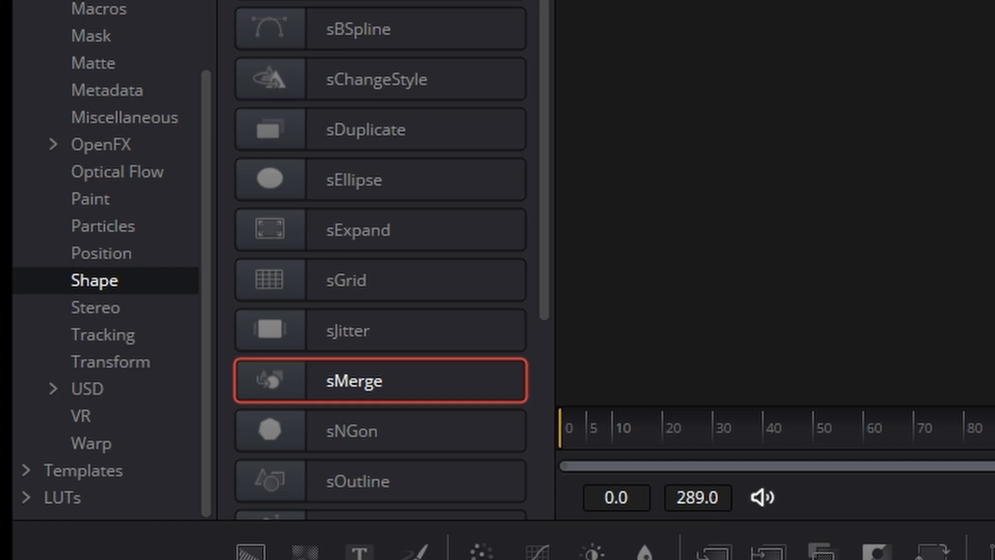
{"action": "left_click_drag", "start_coordinate": [433, 449], "coordinate": [690, 559]}
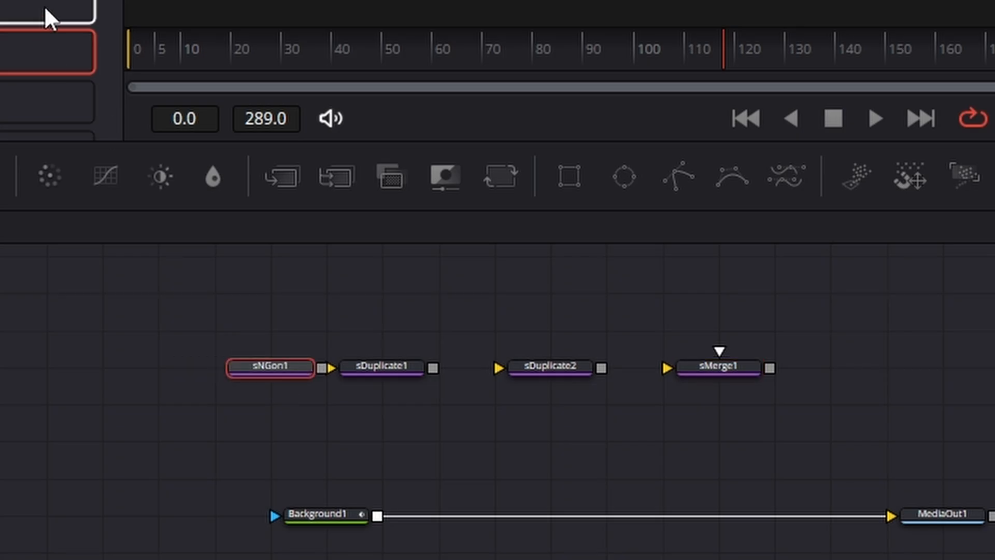
{"action": "left_click_drag", "start_coordinate": [19, 120], "coordinate": [724, 445]}
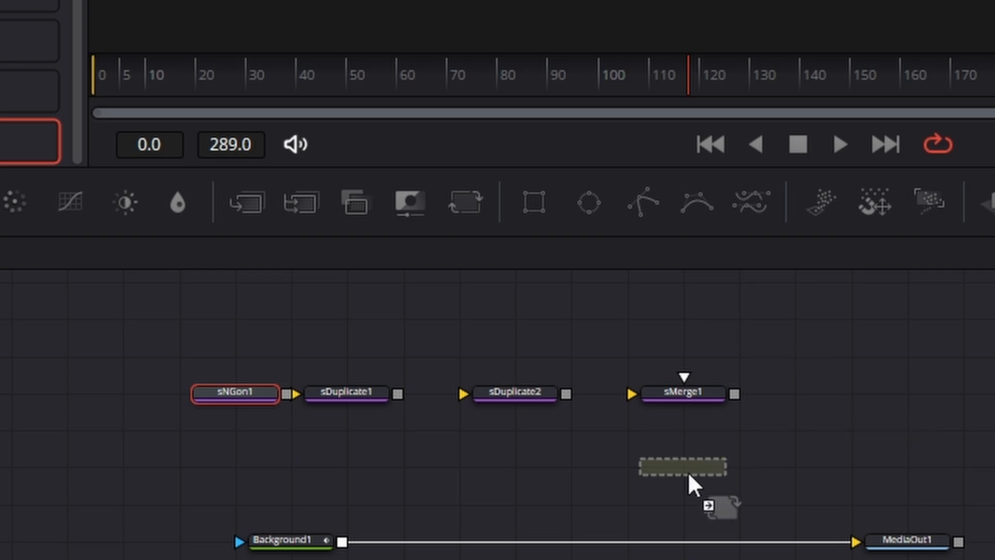
{"action": "left_click_drag", "start_coordinate": [688, 473], "coordinate": [688, 472]}
Connect sNGon1, sDuplicate1, sDuplicate2 and sMerge1 in sequence, and link sMerge1's output to the node after it.
{"action": "scroll", "coordinate": [447, 394], "scroll_direction": "down", "scroll_amount": 3}
{"action": "left_click", "coordinate": [384, 342]}
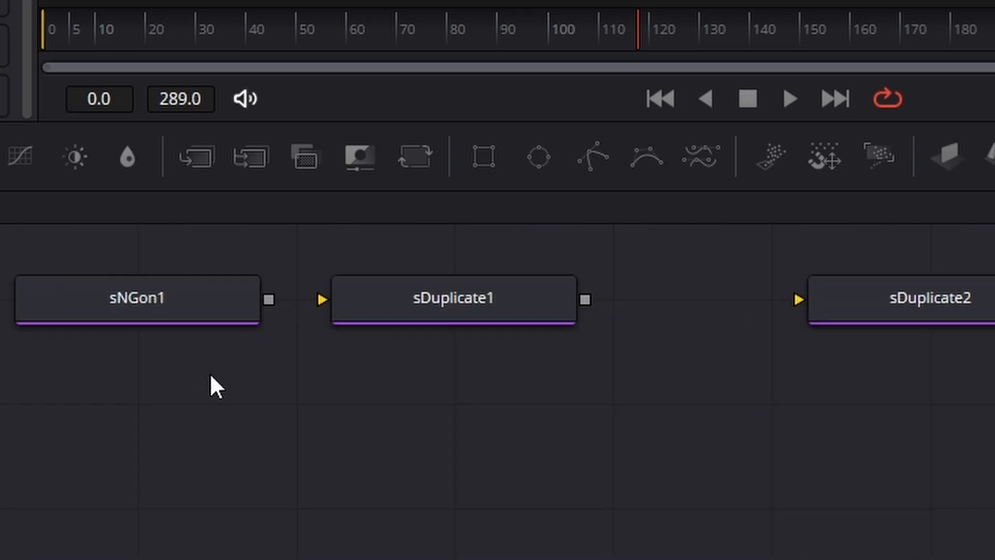
{"action": "scroll", "coordinate": [210, 372], "scroll_direction": "up", "scroll_amount": 1}
{"action": "scroll", "coordinate": [288, 352], "scroll_direction": "down", "scroll_amount": 2}
{"action": "scroll", "coordinate": [295, 349], "scroll_direction": "up", "scroll_amount": 1}
{"action": "left_click", "coordinate": [534, 293]}
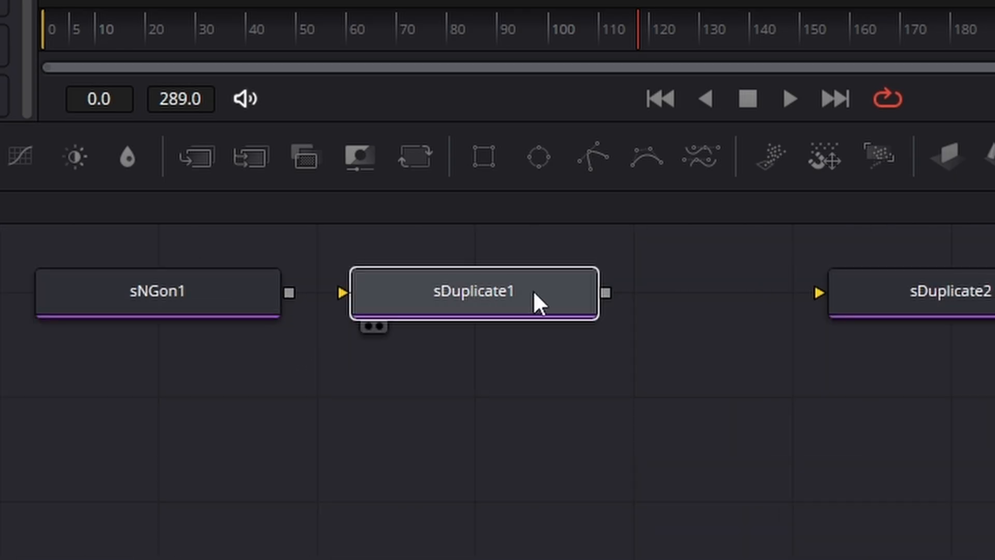
{"action": "left_click_drag", "start_coordinate": [289, 293], "coordinate": [425, 306]}
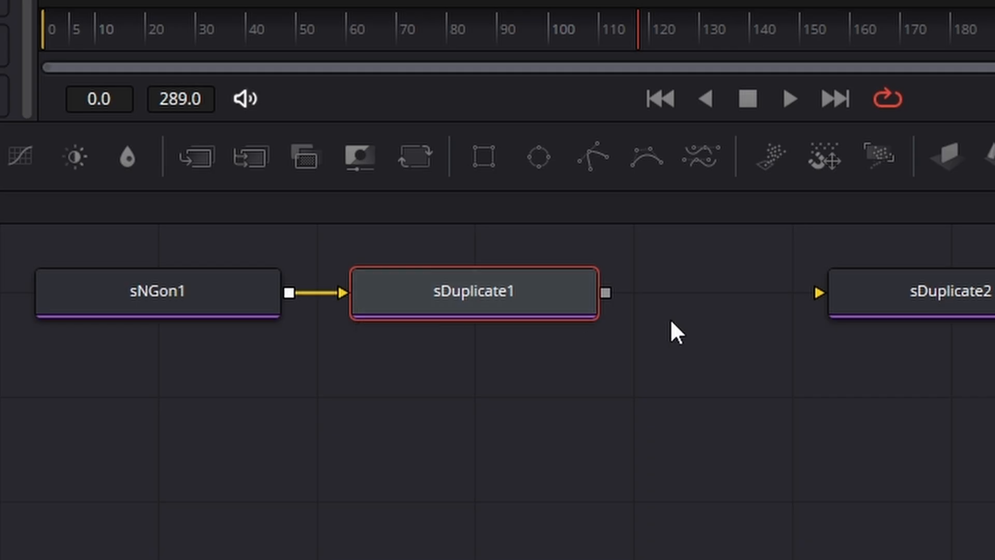
{"action": "left_click_drag", "start_coordinate": [605, 292], "coordinate": [819, 293]}
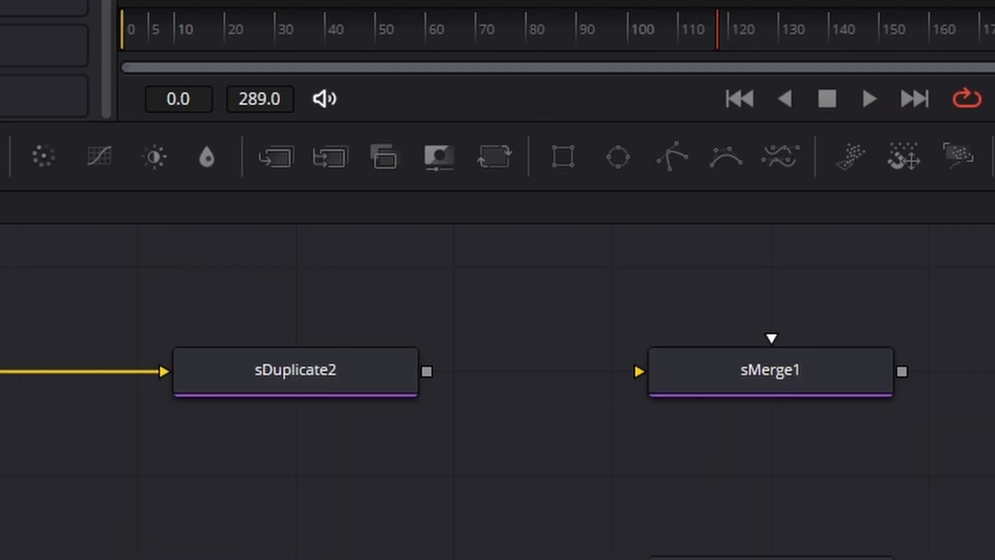
{"action": "left_click_drag", "start_coordinate": [427, 371], "coordinate": [798, 374]}
{"action": "left_click_drag", "start_coordinate": [903, 371], "coordinate": [440, 372]}
Space sNGon1 farther from sDuplicate1 and show sNGon1 in the viewer.
{"action": "left_click", "coordinate": [627, 302]}
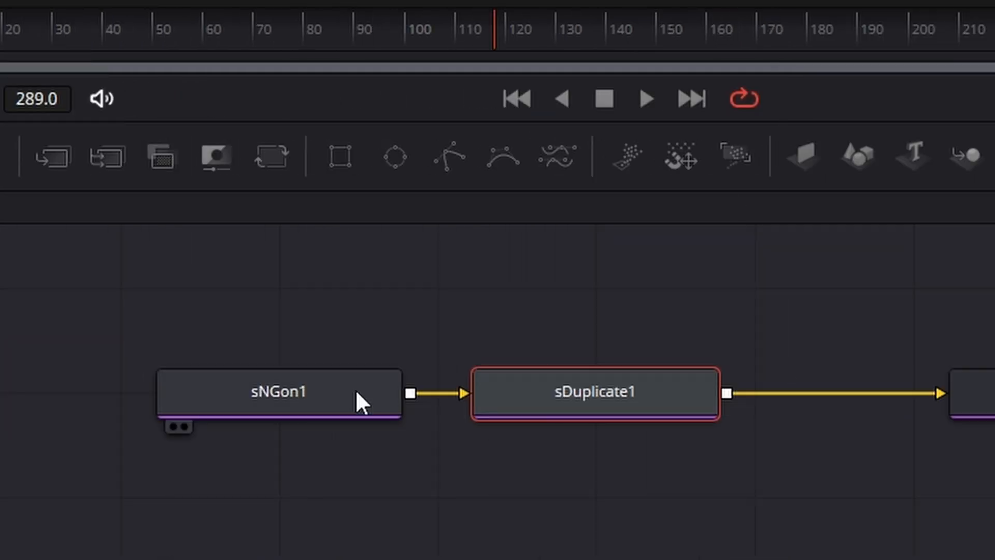
{"action": "left_click_drag", "start_coordinate": [356, 390], "coordinate": [247, 384]}
{"action": "left_click", "coordinate": [246, 384]}
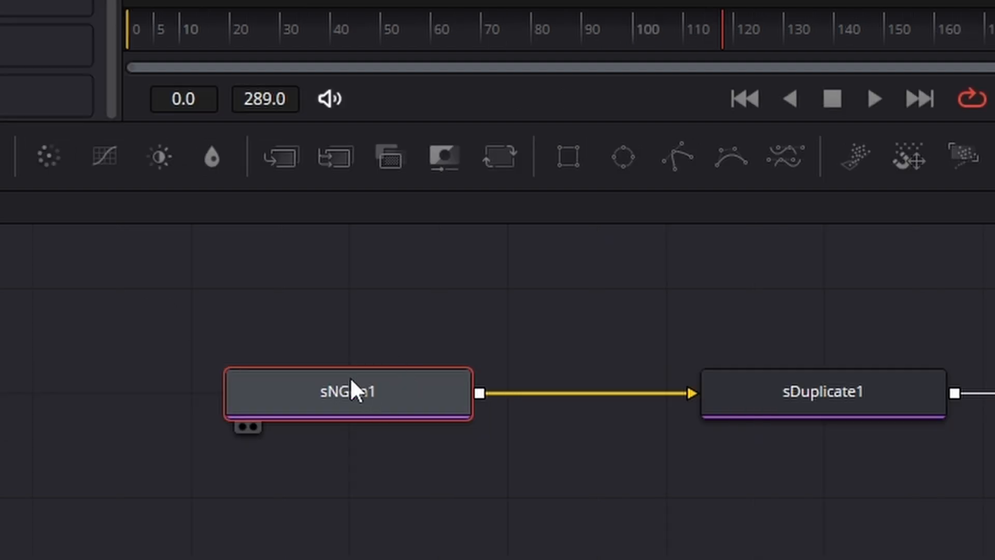
{"action": "left_click", "coordinate": [254, 425]}
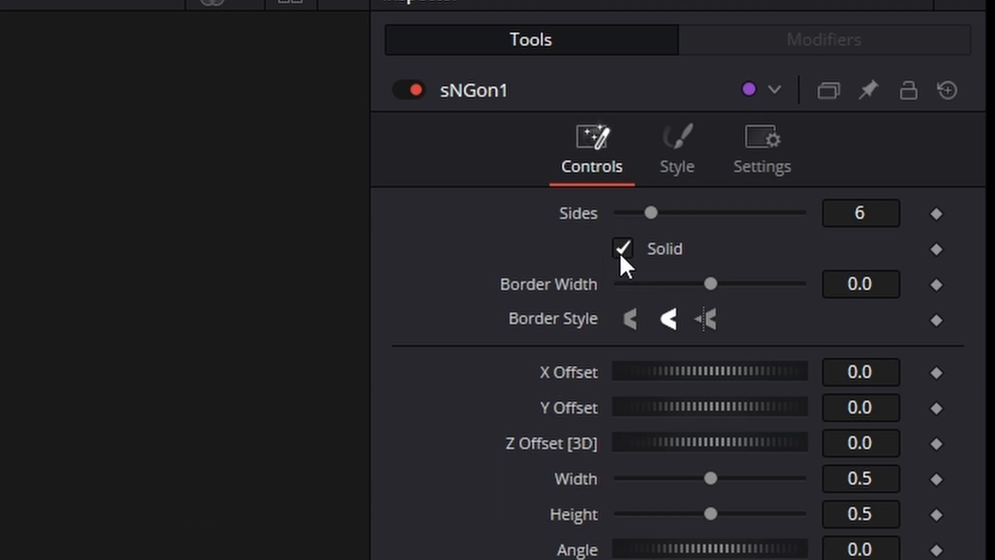
Turn off Solid for sNGon1 and set its border width to 0.0014.
{"action": "left_click", "coordinate": [622, 249]}
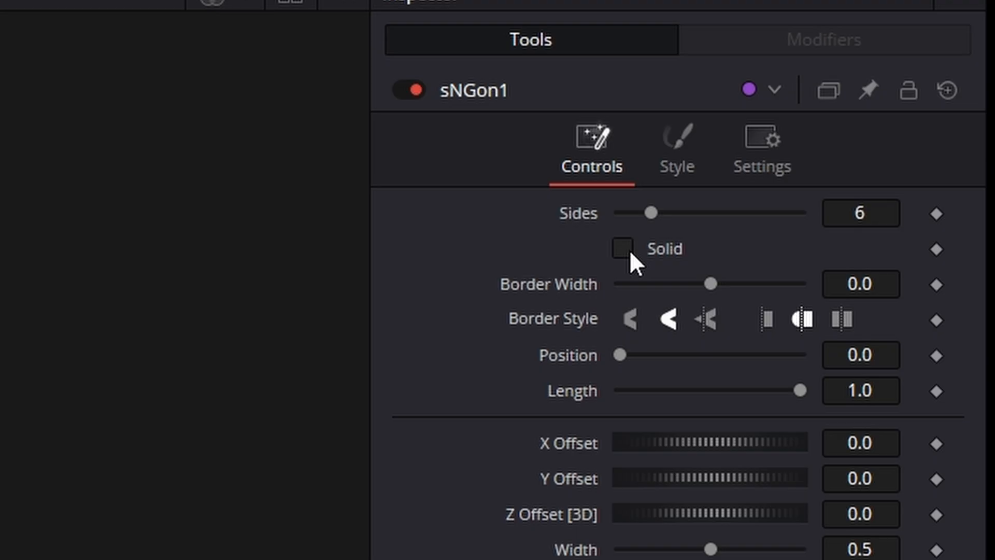
{"action": "left_click", "coordinate": [629, 250]}
{"action": "left_click", "coordinate": [630, 250]}
{"action": "left_click", "coordinate": [864, 283]}
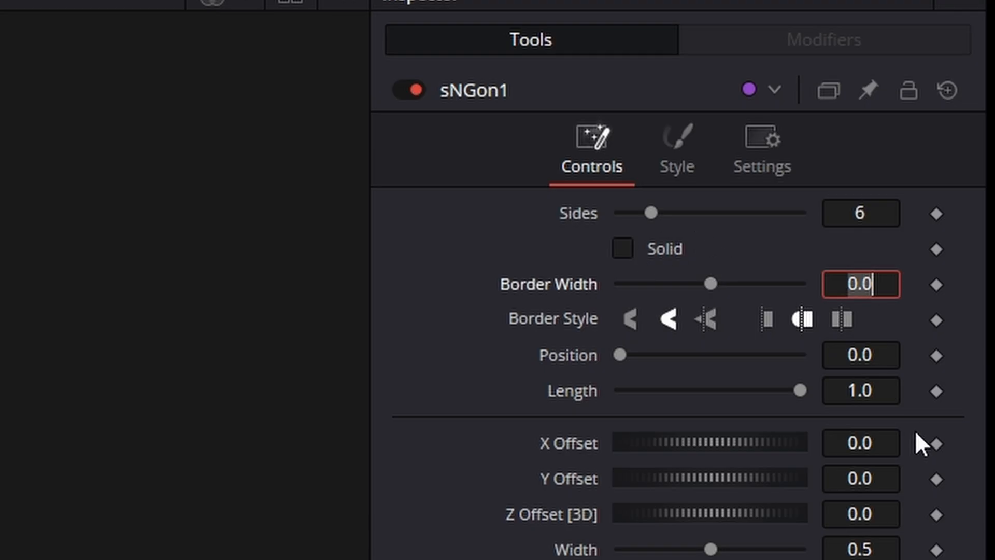
{"action": "type", "text": "0.0014"}
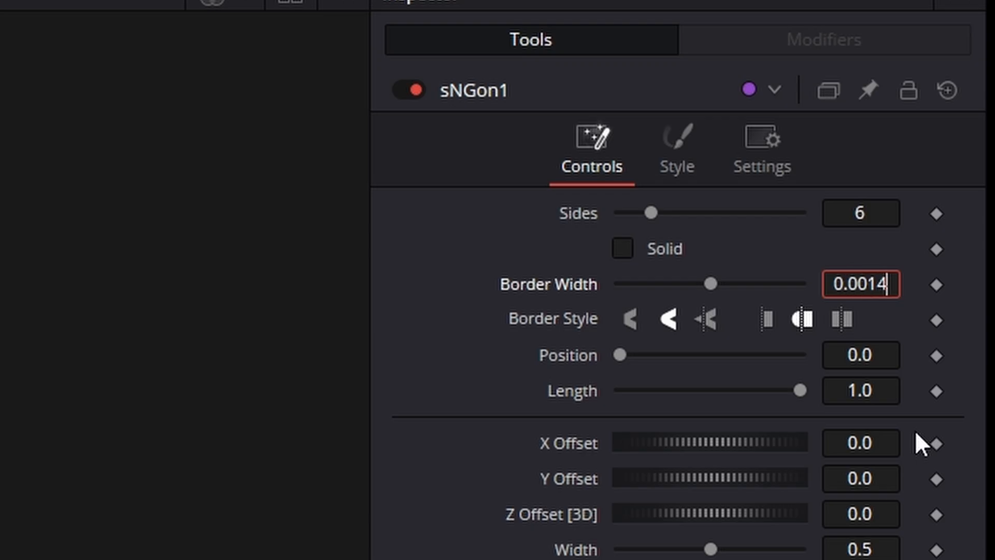
{"action": "key", "text": "Tab"}
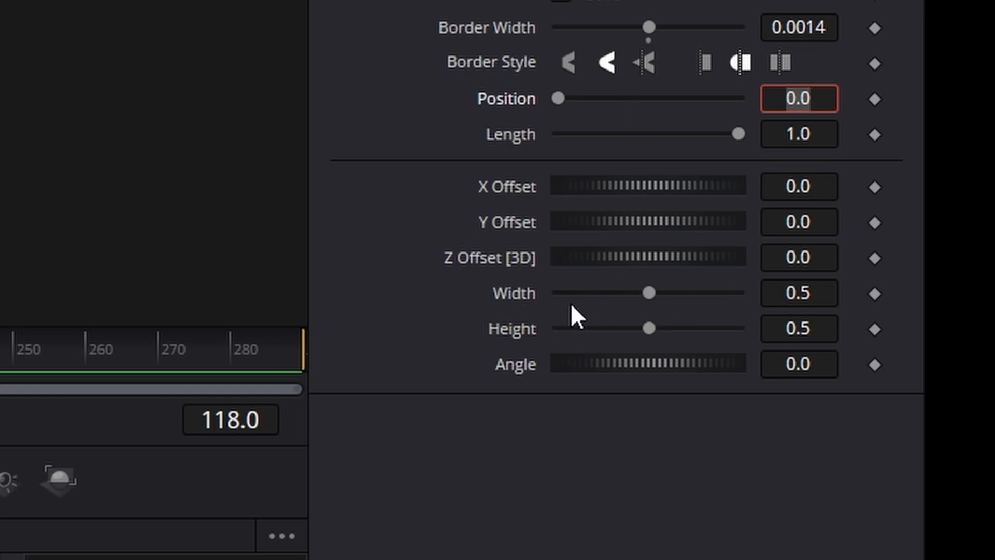
Set the width and height of sNGon1 to 0.05.
{"action": "left_click", "coordinate": [793, 290]}
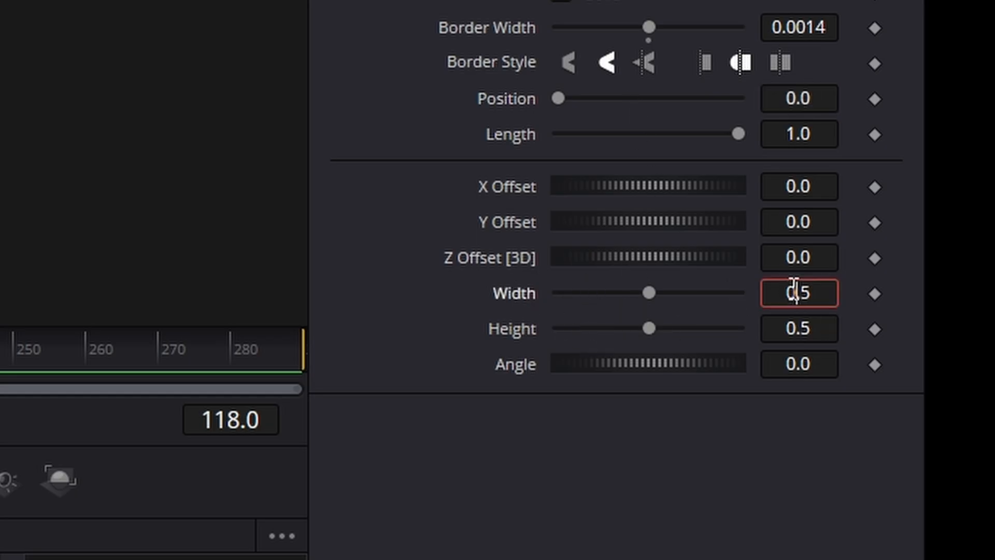
{"action": "type", "text": "0.0"}
{"action": "type", "text": "0.05"}
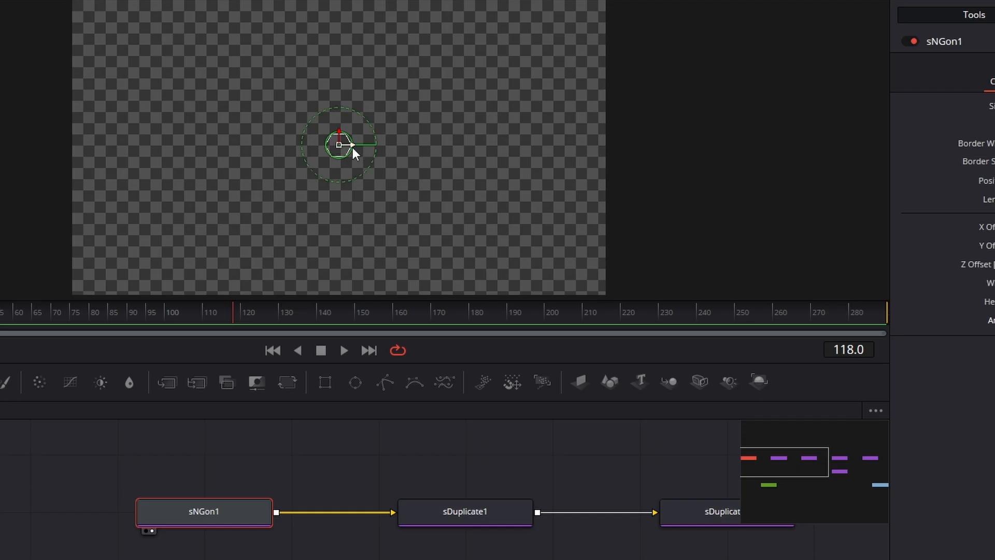
Move the sNGon1 hexagon into the lower-left corner of the frame.
{"action": "left_click_drag", "start_coordinate": [352, 147], "coordinate": [248, 151]}
{"action": "left_click_drag", "start_coordinate": [135, 157], "coordinate": [104, 159]}
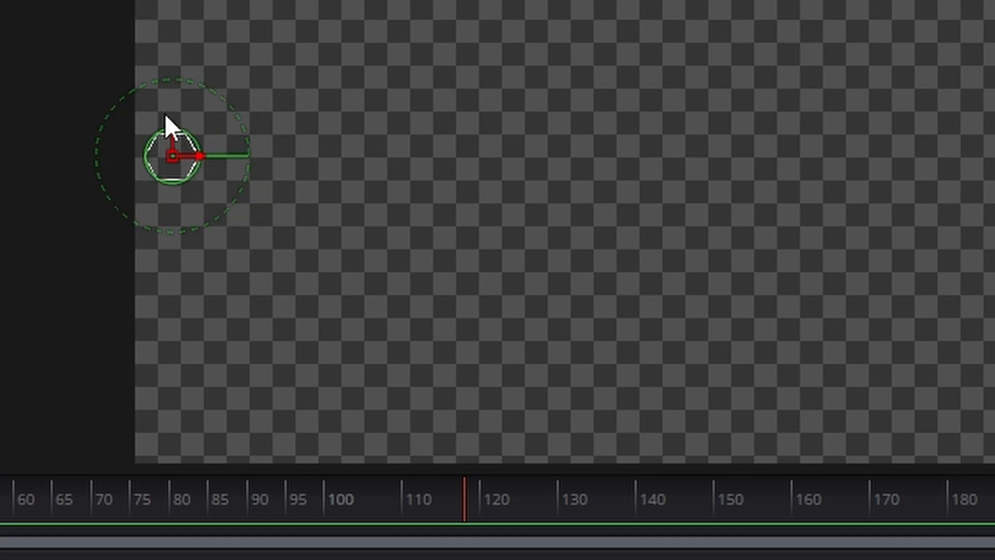
{"action": "scroll", "coordinate": [248, 124], "scroll_direction": "down", "scroll_amount": 3}
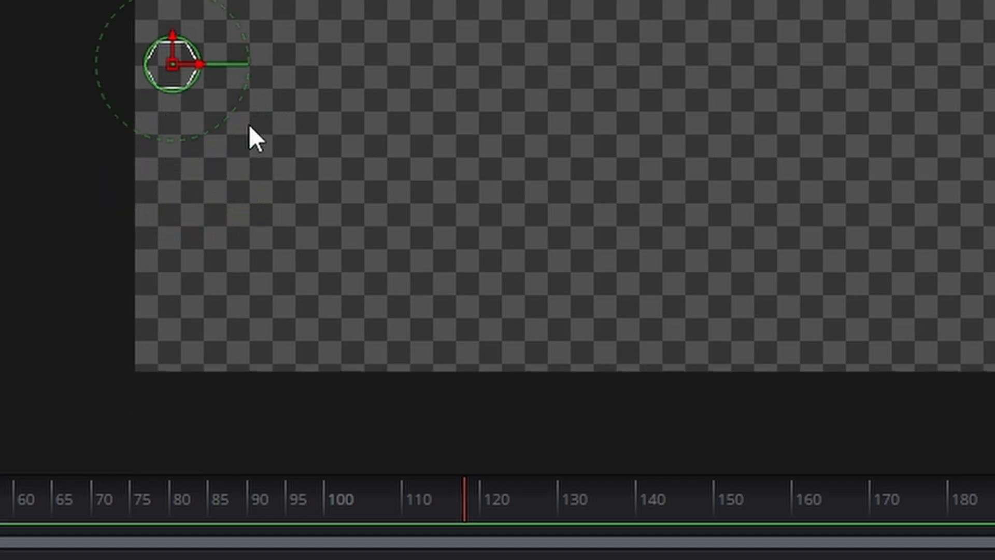
{"action": "left_click_drag", "start_coordinate": [173, 38], "coordinate": [204, 291]}
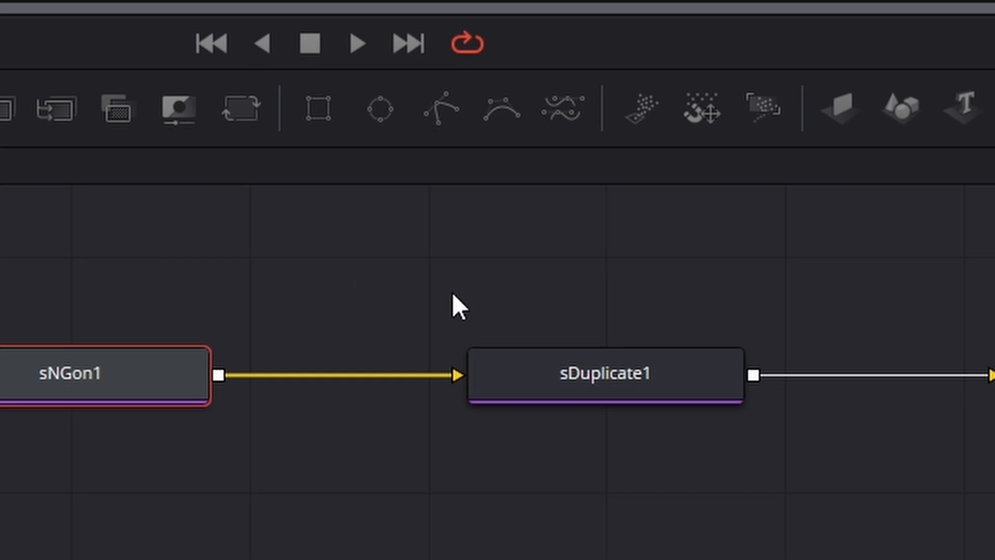
Show the output of sDuplicate1 in the viewer.
{"action": "left_click", "coordinate": [636, 369]}
{"action": "left_click", "coordinate": [588, 414]}
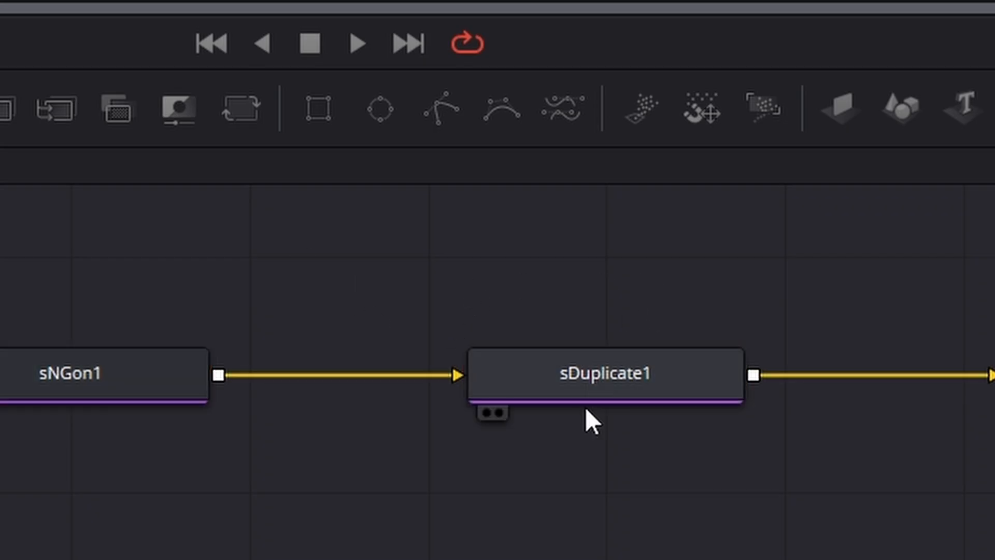
{"action": "mouse_move", "coordinate": [500, 416]}
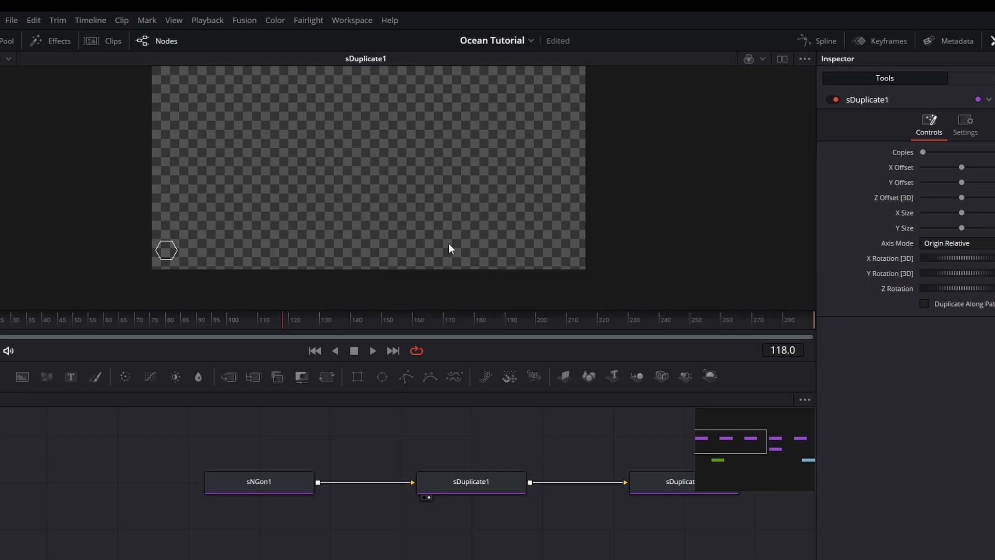
{"action": "scroll", "coordinate": [447, 242], "scroll_direction": "down", "scroll_amount": 2}
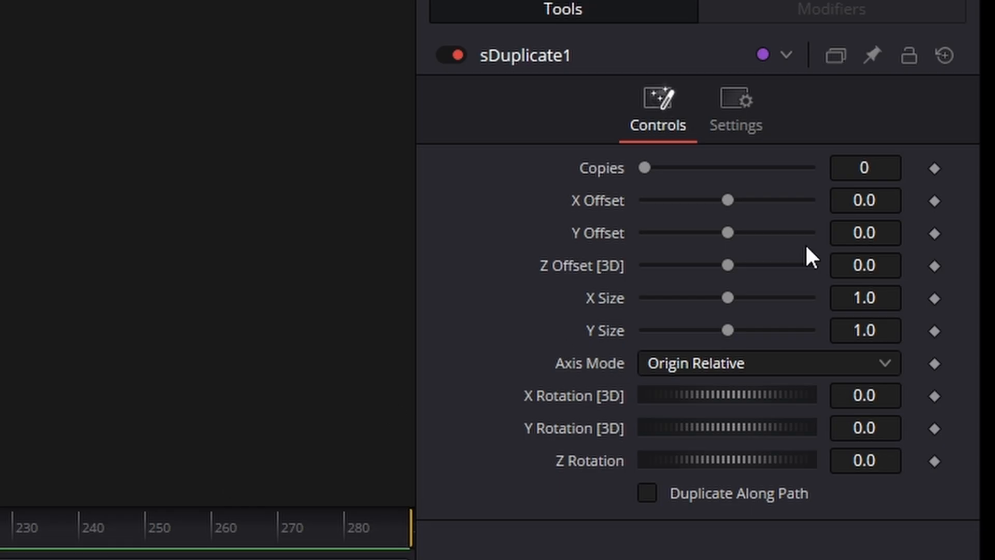
Set sDuplicate1 to 30 copies and raise its Y Offset until the hexagons form an evenly spaced vertical column.
{"action": "left_click", "coordinate": [878, 168]}
{"action": "key", "text": "BackSpace"}
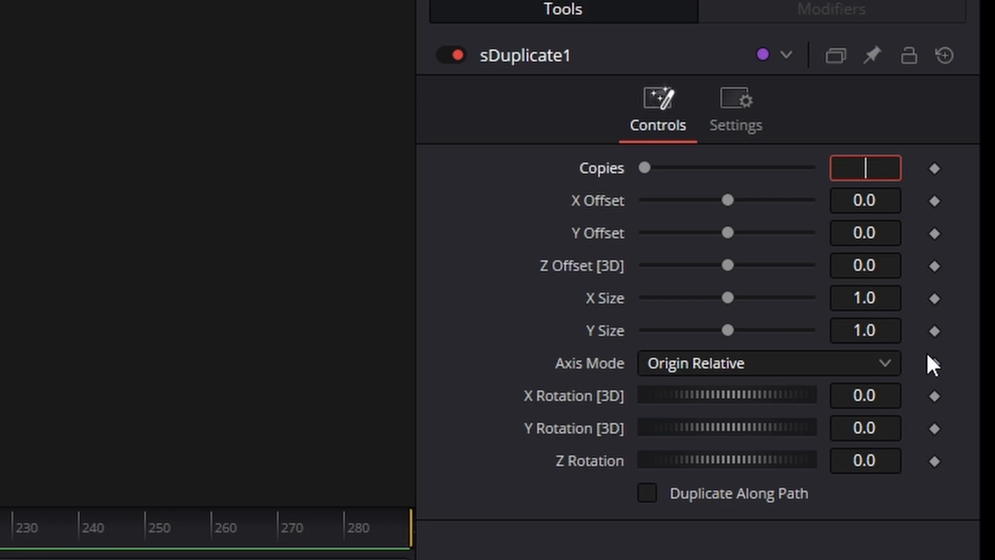
{"action": "type", "text": "30"}
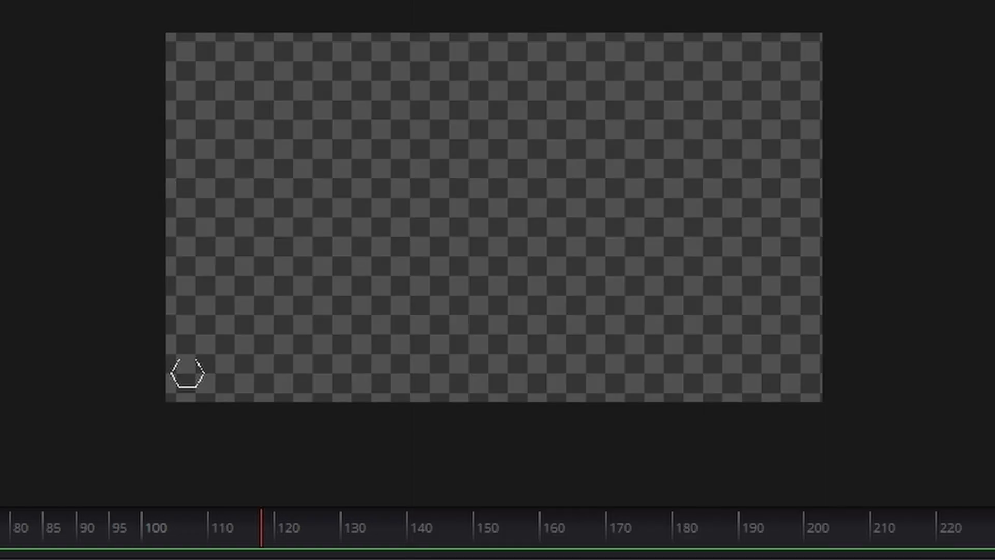
{"action": "key", "text": "Tab"}
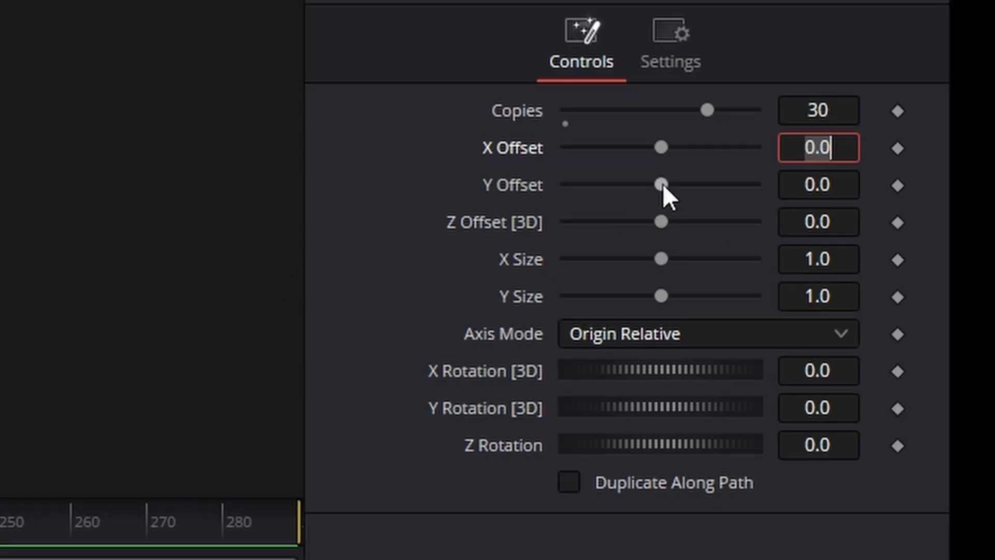
{"action": "left_click_drag", "start_coordinate": [666, 187], "coordinate": [678, 187]}
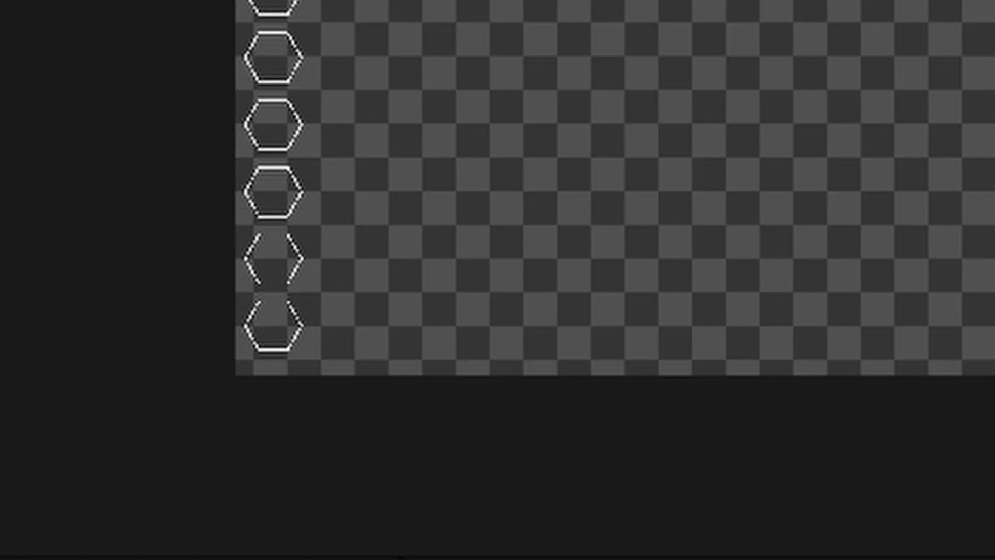
Show sDuplicate2 in the viewer and set its number of copies to 30.
{"action": "scroll", "coordinate": [115, 348], "scroll_direction": "up", "scroll_amount": 5}
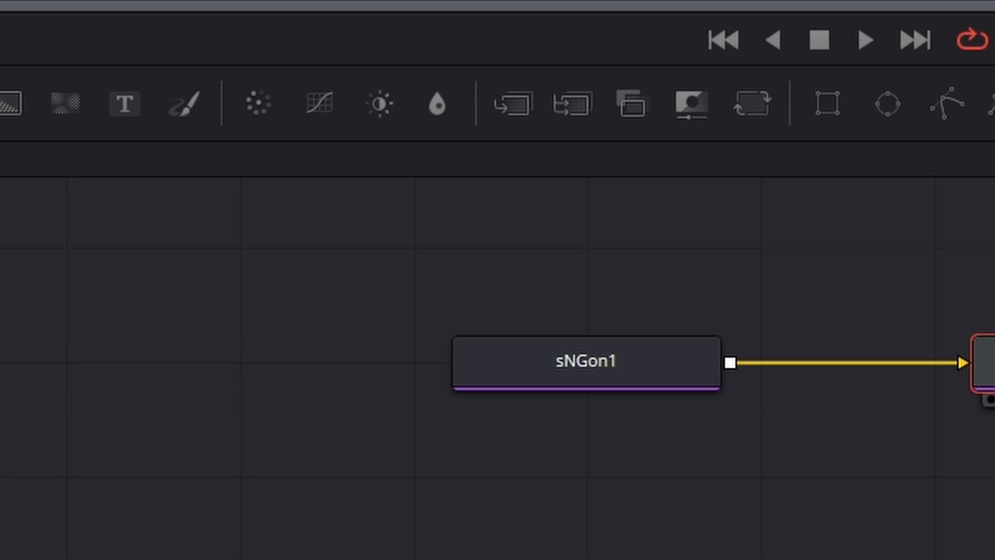
{"action": "scroll", "coordinate": [498, 368], "scroll_direction": "right", "scroll_amount": 5}
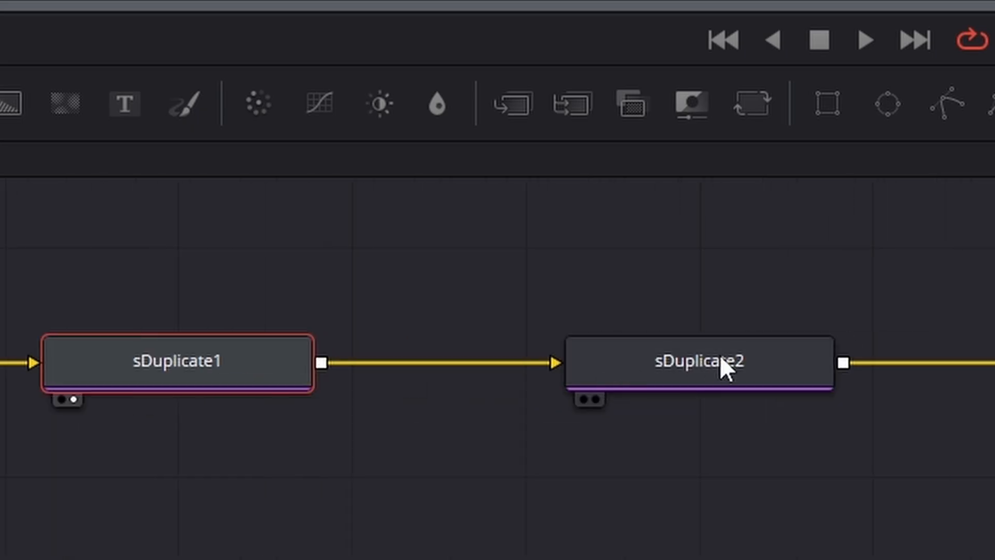
{"action": "left_click", "coordinate": [720, 358]}
{"action": "left_click", "coordinate": [596, 399]}
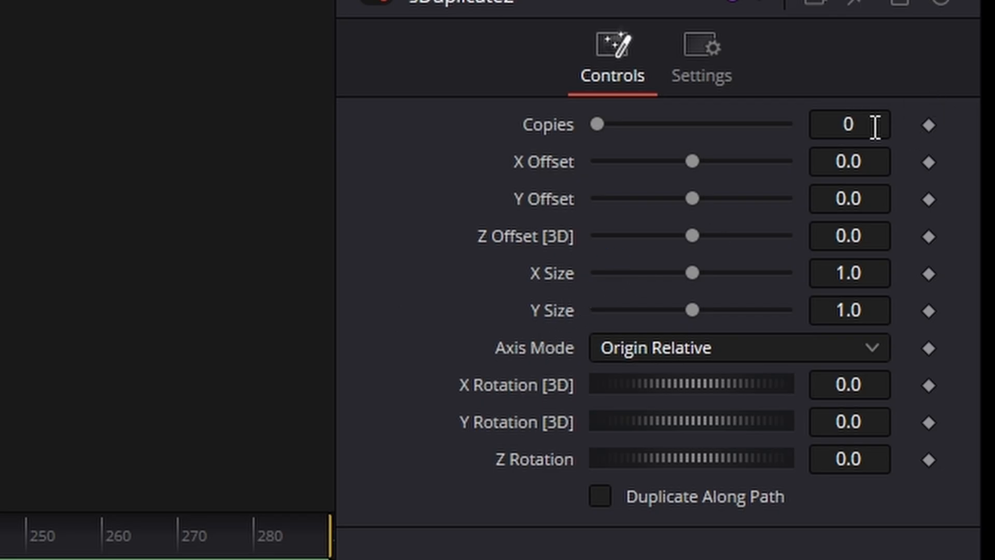
{"action": "left_click", "coordinate": [845, 125]}
{"action": "key", "text": "BackSpace"}
{"action": "type", "text": "30"}
{"action": "key", "text": "Tab"}
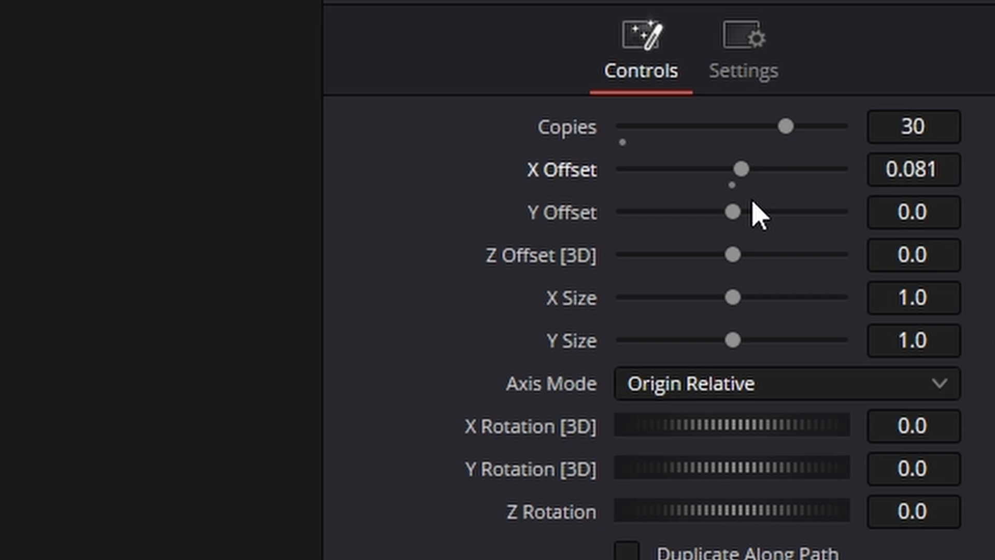
Adjust sDuplicate2's X Offset to 0.044 and Y Offset to 0.024 so the hexagon columns interlock as a honeycomb.
{"action": "left_click_drag", "start_coordinate": [735, 213], "coordinate": [748, 211]}
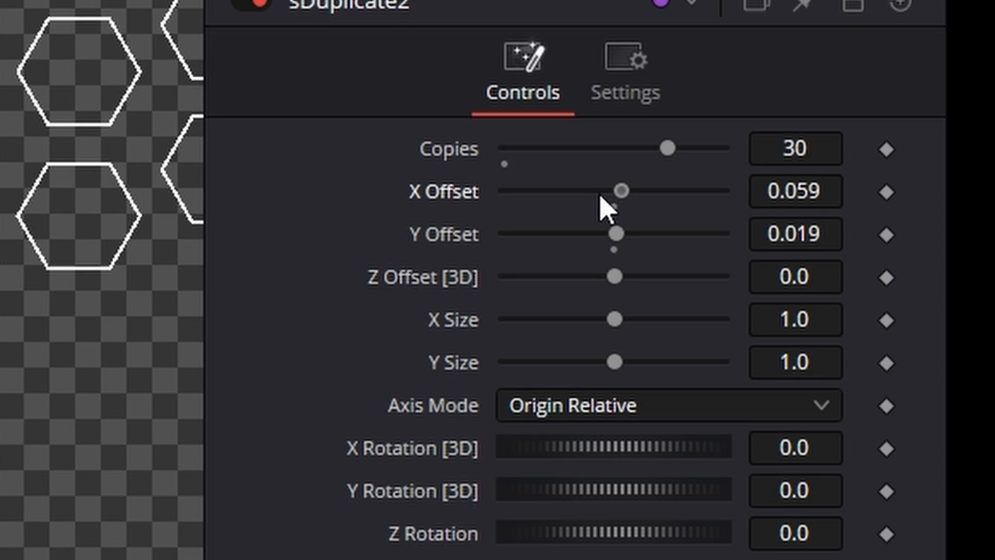
{"action": "left_click_drag", "start_coordinate": [599, 196], "coordinate": [582, 197]}
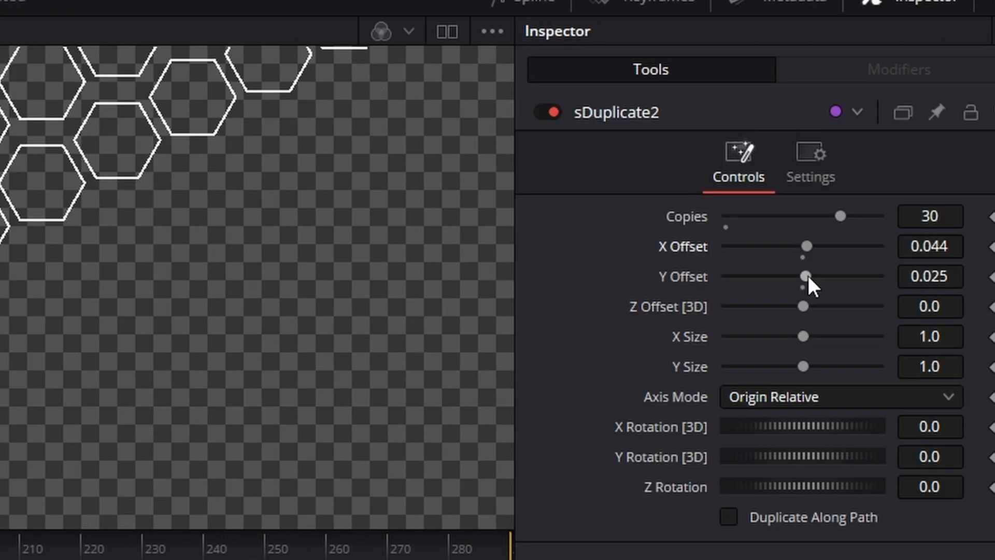
{"action": "left_click_drag", "start_coordinate": [808, 275], "coordinate": [806, 275]}
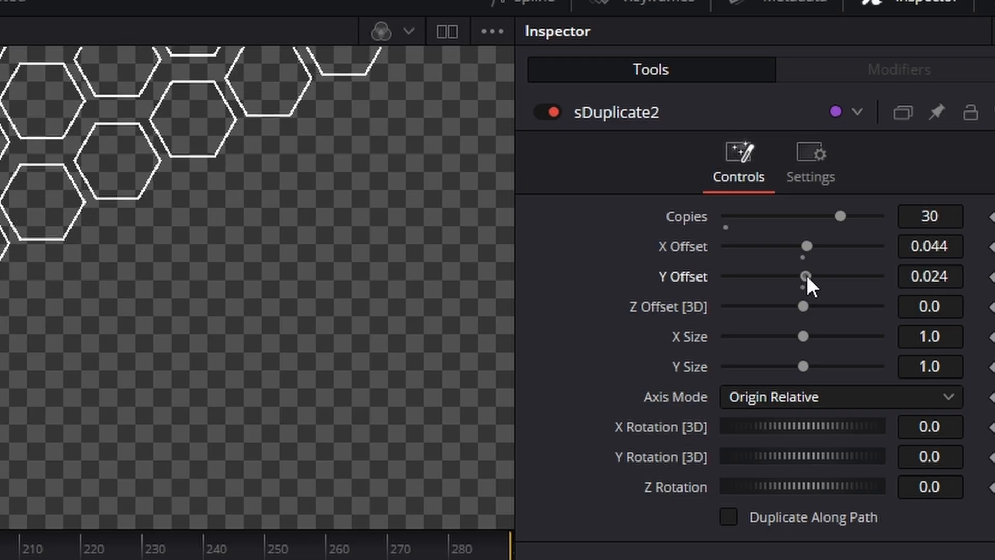
Insert sTransform1 between sDuplicate2 and sMerge1 and show it in the viewer.
{"action": "scroll", "coordinate": [174, 343], "scroll_direction": "down", "scroll_amount": 3}
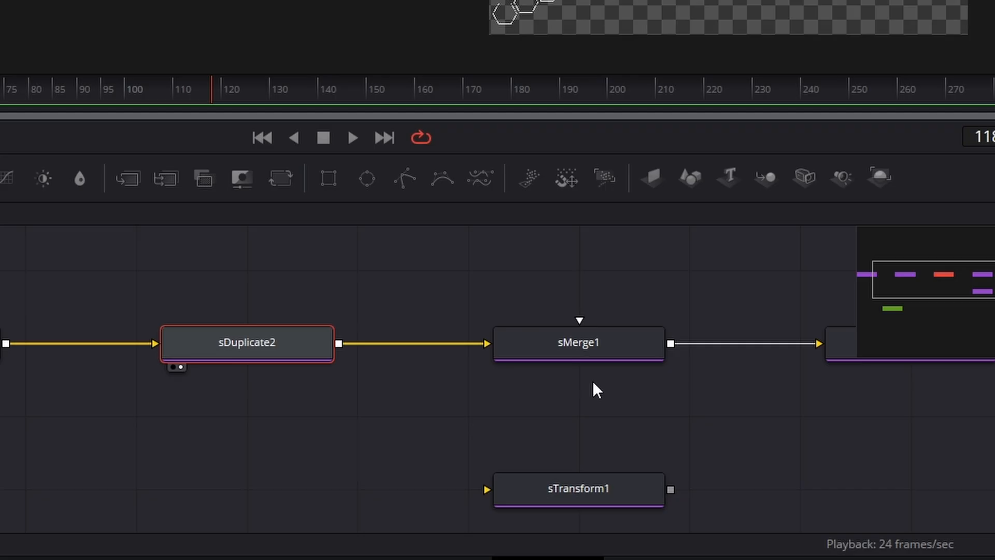
{"action": "left_click", "coordinate": [676, 346]}
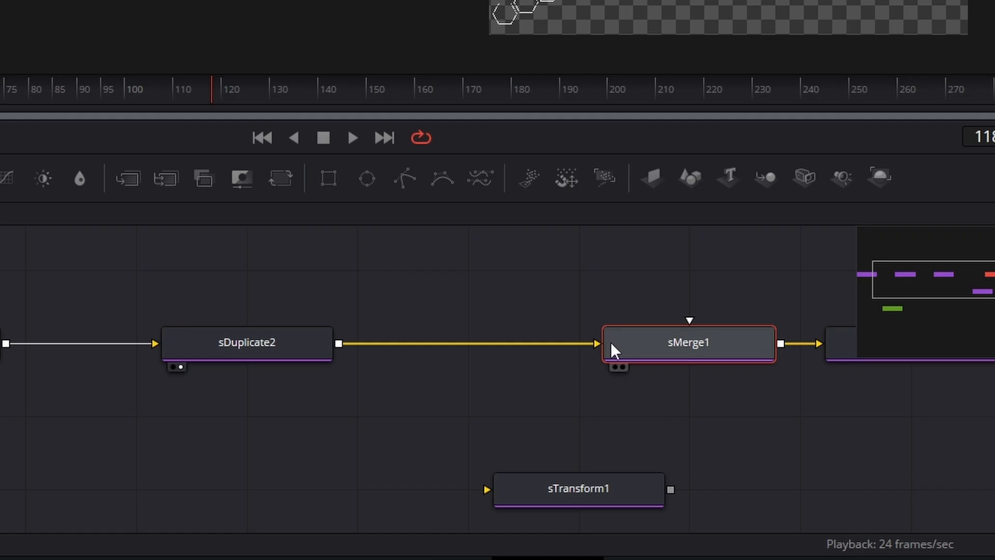
{"action": "left_click_drag", "start_coordinate": [595, 344], "coordinate": [501, 458]}
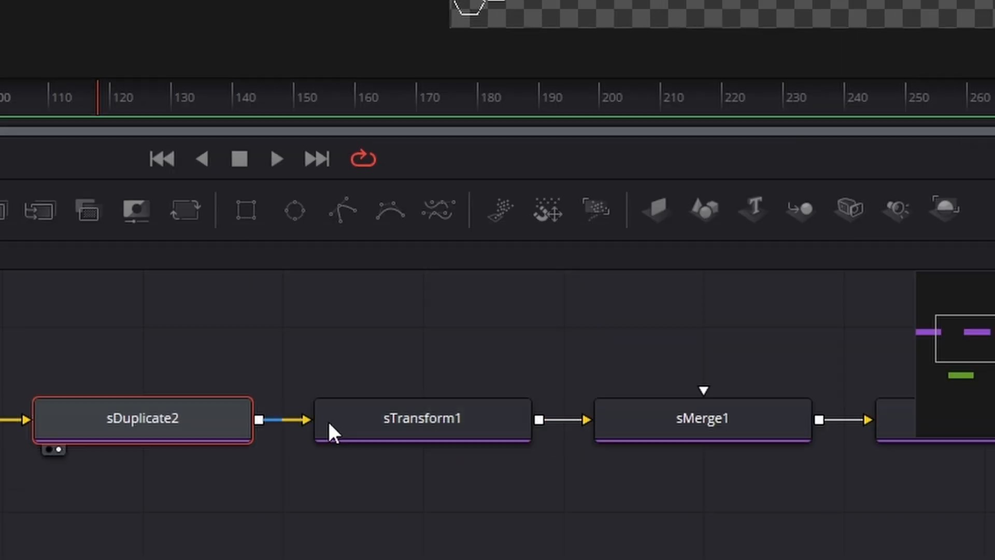
{"action": "left_click", "coordinate": [394, 350]}
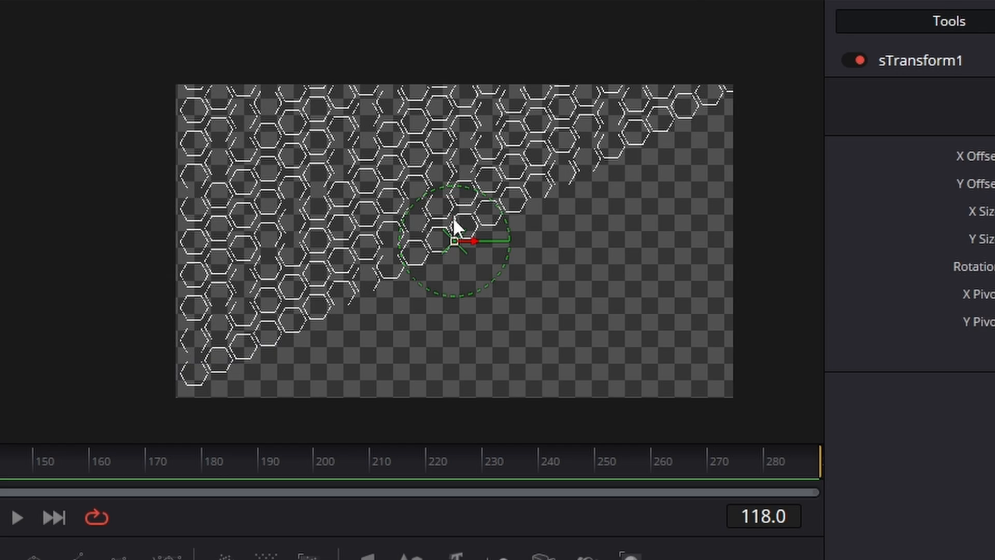
Try moving the whole hexagon pattern vertically with sTransform1 to fill the frame.
{"action": "left_click_drag", "start_coordinate": [624, 117], "coordinate": [613, 289]}
{"action": "left_click_drag", "start_coordinate": [438, 515], "coordinate": [446, 559]}
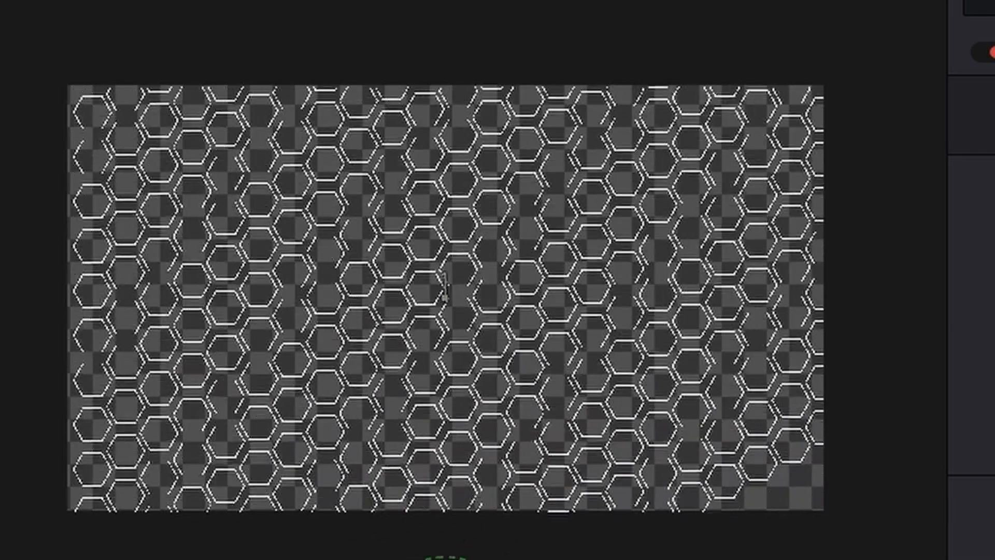
{"action": "left_click_drag", "start_coordinate": [444, 284], "coordinate": [445, 309]}
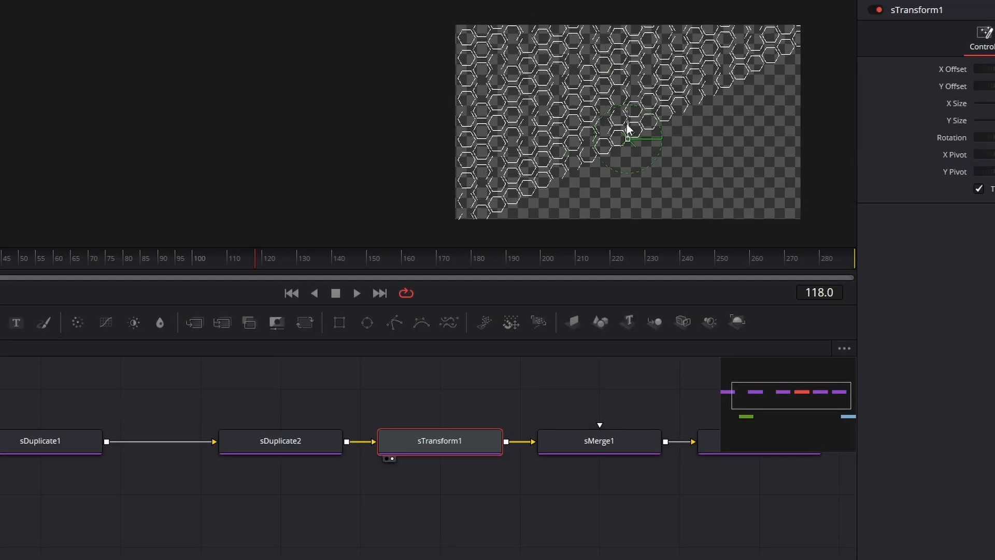
{"action": "left_click_drag", "start_coordinate": [627, 128], "coordinate": [628, 114]}
Move the nodes from sNGon1 through sMerge1 together, farther away from sRender1.
{"action": "scroll", "coordinate": [484, 392], "scroll_direction": "down", "scroll_amount": 3}
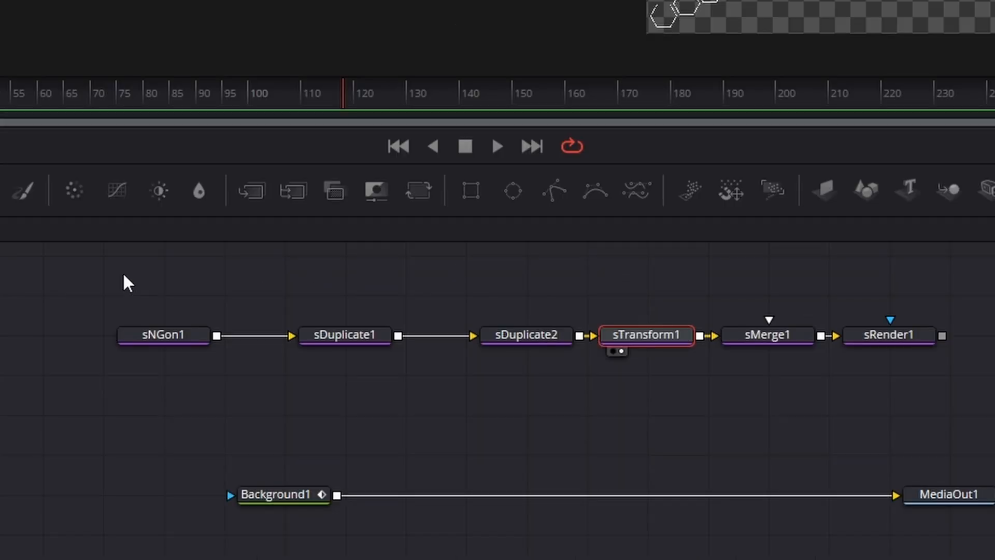
{"action": "left_click_drag", "start_coordinate": [107, 376], "coordinate": [330, 444]}
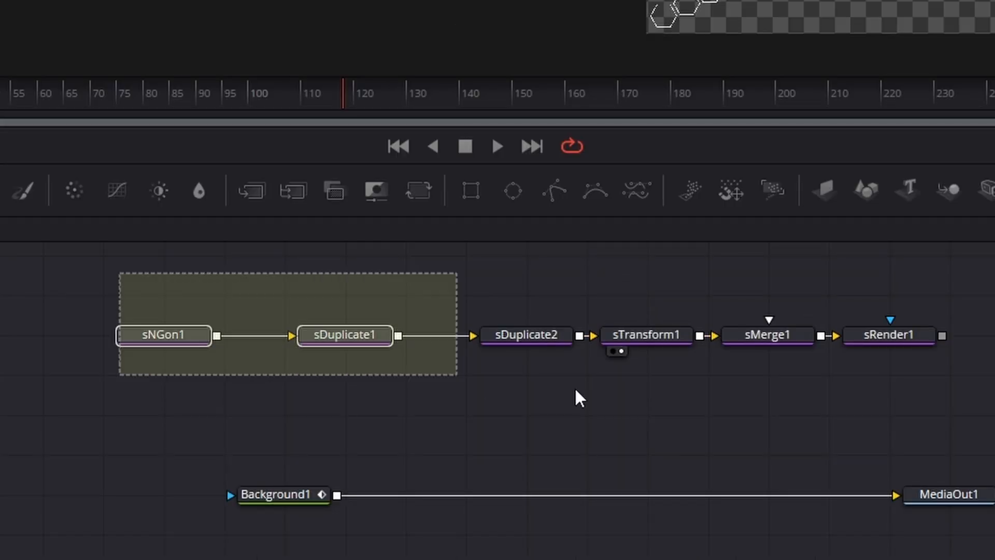
{"action": "left_click_drag", "start_coordinate": [580, 398], "coordinate": [776, 387]}
{"action": "left_click_drag", "start_coordinate": [769, 348], "coordinate": [691, 350]}
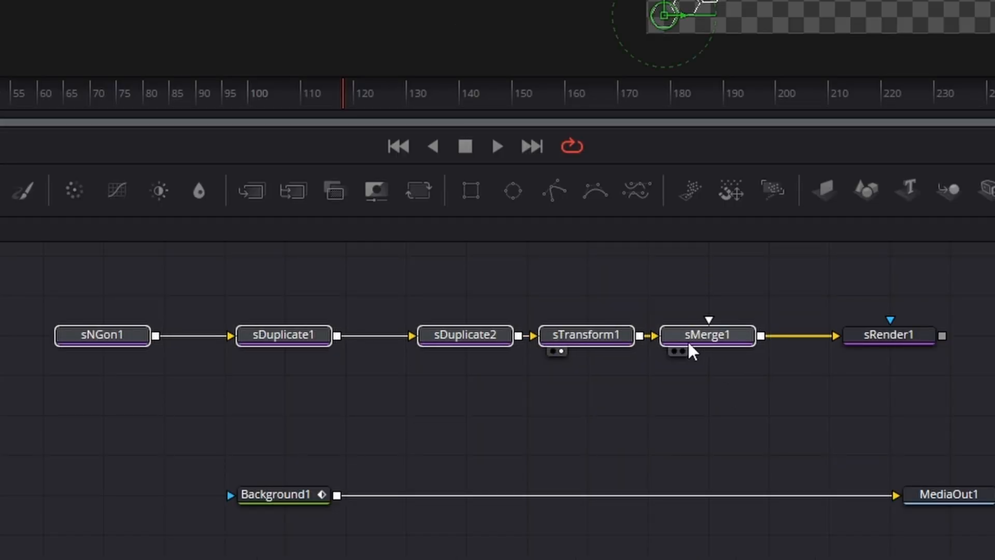
Copy the whole shape chain from sNGon1 to sRender1 and paste it into the empty area above the original.
{"action": "left_click", "coordinate": [812, 420]}
{"action": "left_click_drag", "start_coordinate": [68, 266], "coordinate": [955, 410]}
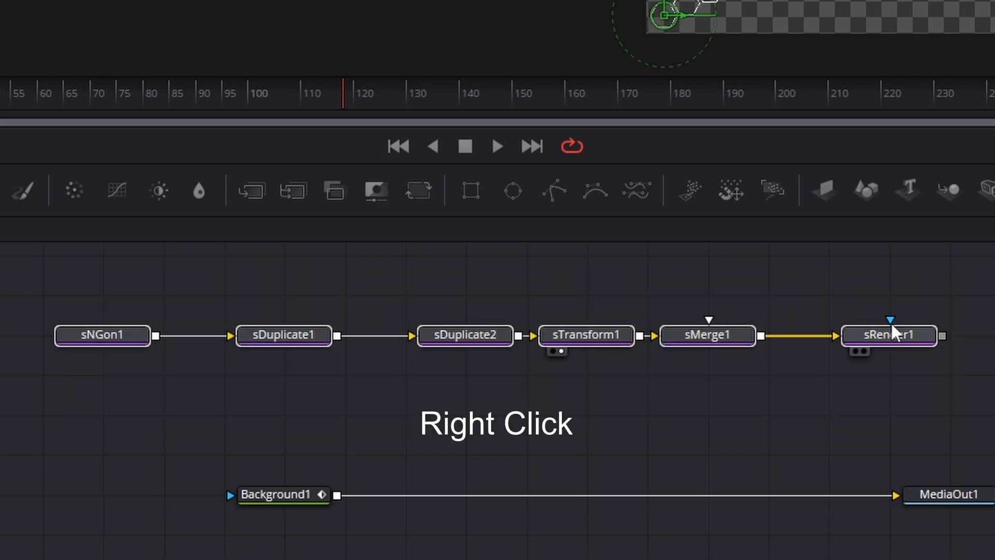
{"action": "right_click", "coordinate": [907, 334]}
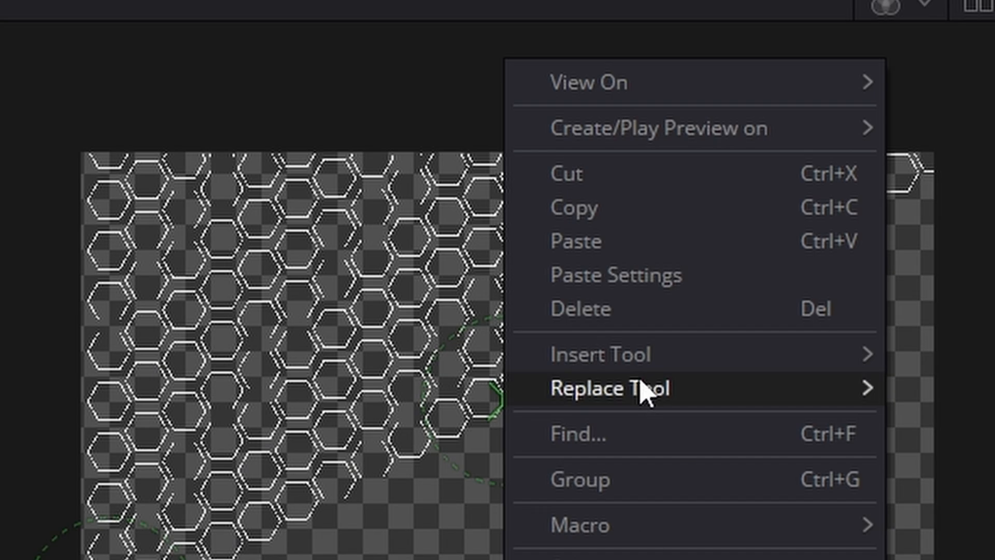
{"action": "left_click", "coordinate": [641, 222]}
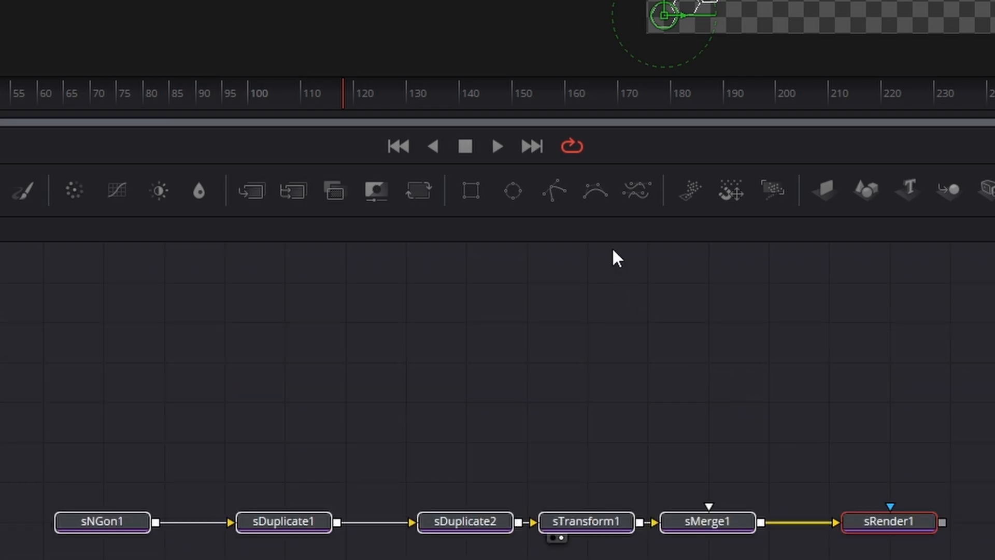
{"action": "key", "text": "ctrl+v"}
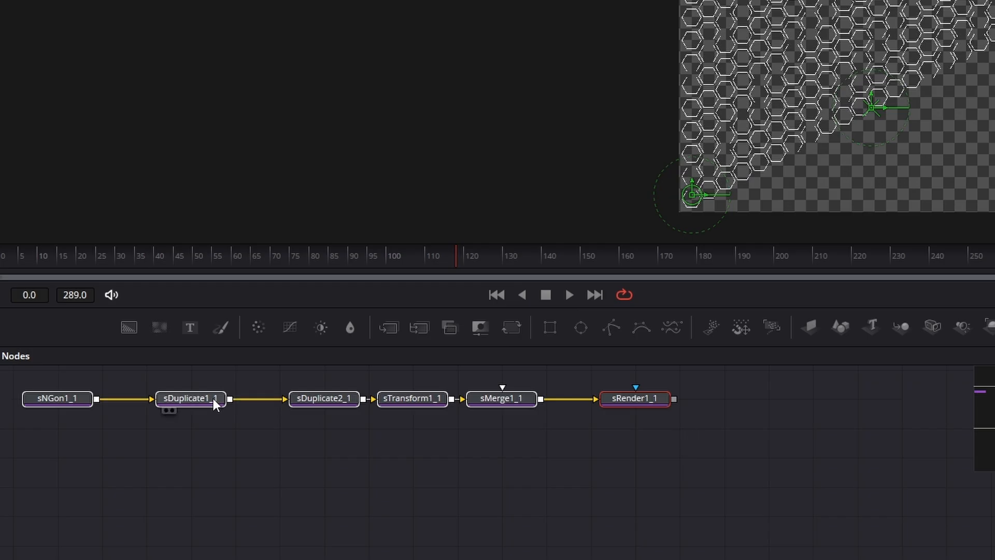
{"action": "mouse_move", "coordinate": [56, 369]}
{"action": "left_mouse_down"}
{"action": "mouse_move", "coordinate": [657, 436]}
{"action": "mouse_move", "coordinate": [913, 434]}
{"action": "left_mouse_up"}
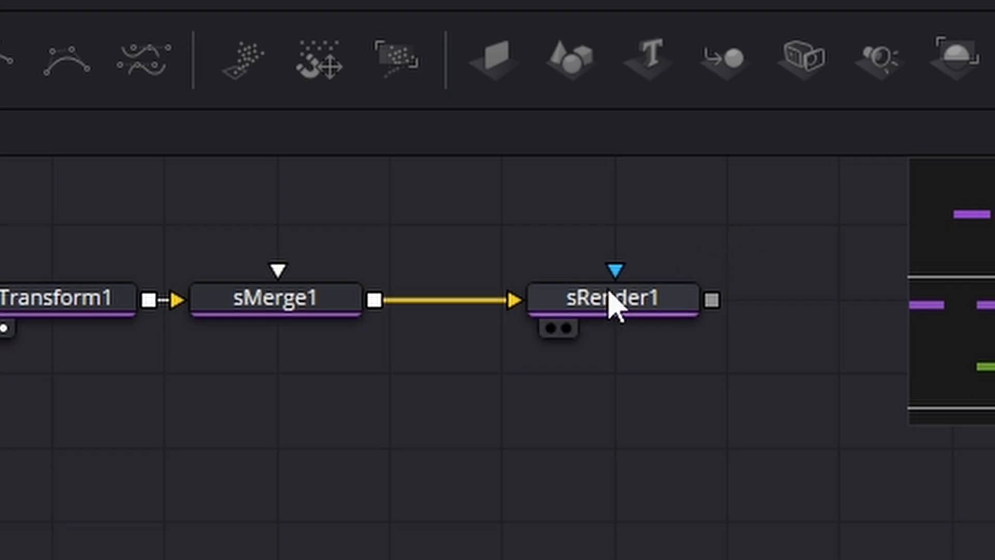
Merge the original sRender1's output over Background1 ahead of MediaOut1, and move Merge1 closer to Background1.
{"action": "left_click", "coordinate": [565, 305]}
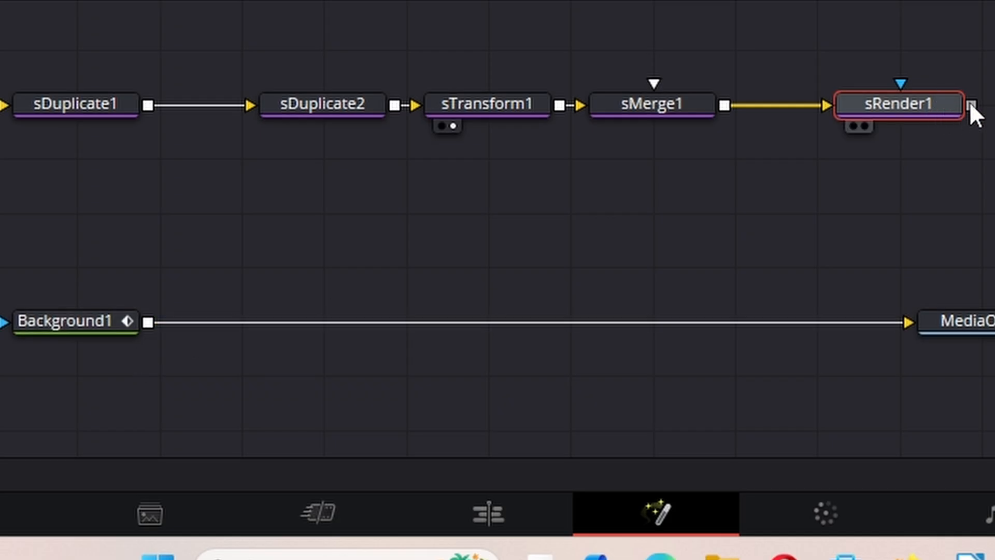
{"action": "left_click_drag", "start_coordinate": [971, 106], "coordinate": [153, 322]}
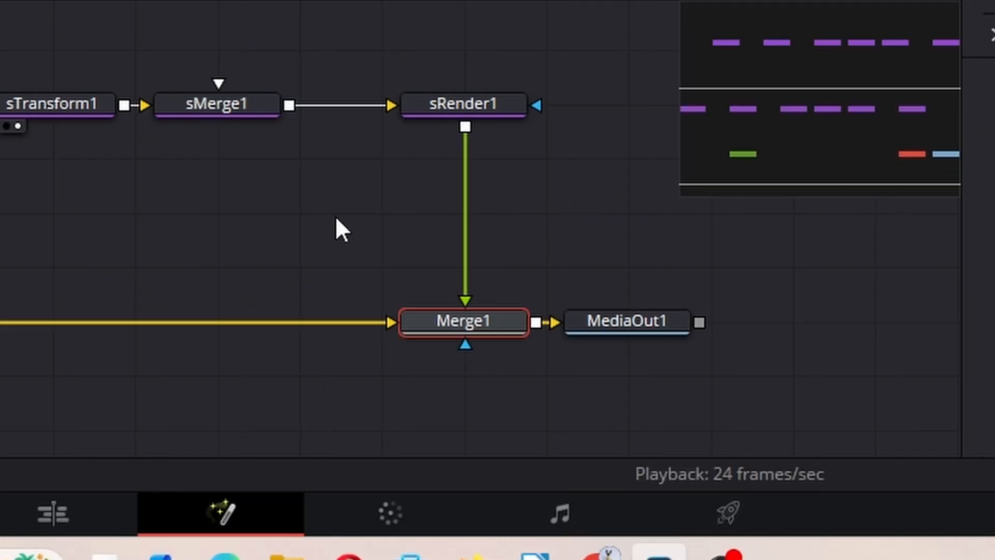
{"action": "left_click_drag", "start_coordinate": [487, 325], "coordinate": [352, 334]}
Show MediaOut1 in the viewer to check the hexagons over the blue gradient.
{"action": "left_click_drag", "start_coordinate": [655, 322], "coordinate": [701, 322]}
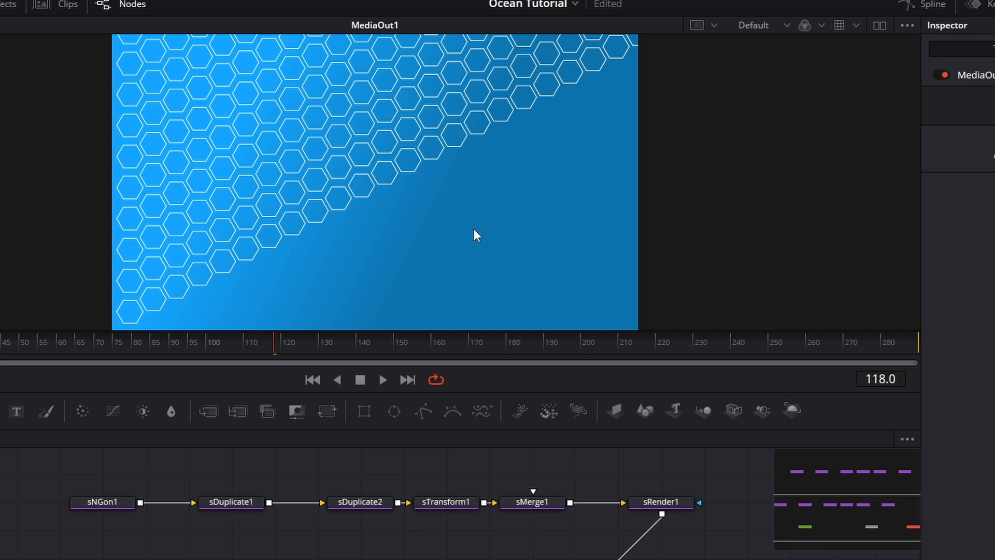
{"action": "scroll", "coordinate": [475, 229], "scroll_direction": "down", "scroll_amount": 2}
{"action": "scroll", "coordinate": [480, 230], "scroll_direction": "up", "scroll_amount": 1}
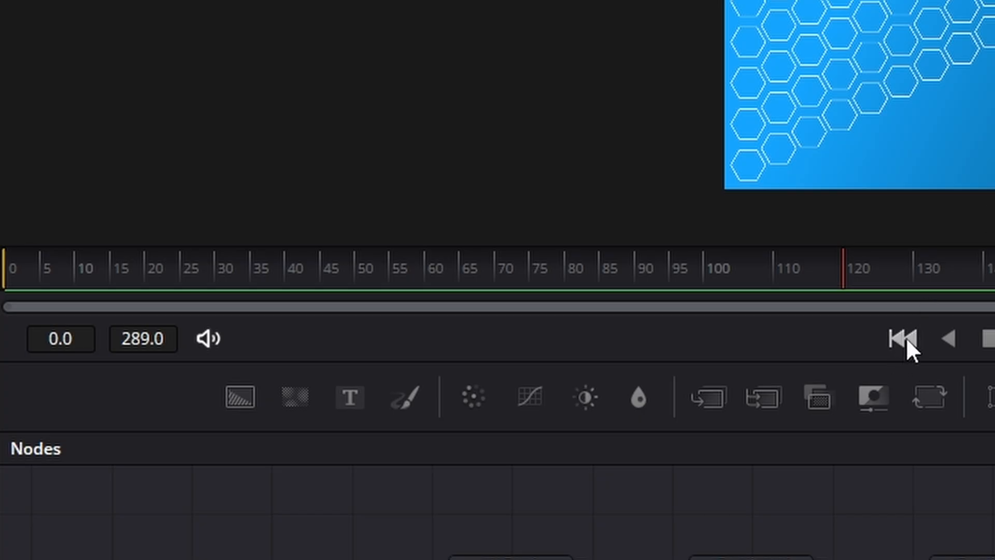
At the first frame, reposition the hexagon pattern with sTransform1 to offsets of about -0.077 X and -0.495 Y, and keyframe both offsets.
{"action": "left_click", "coordinate": [905, 338]}
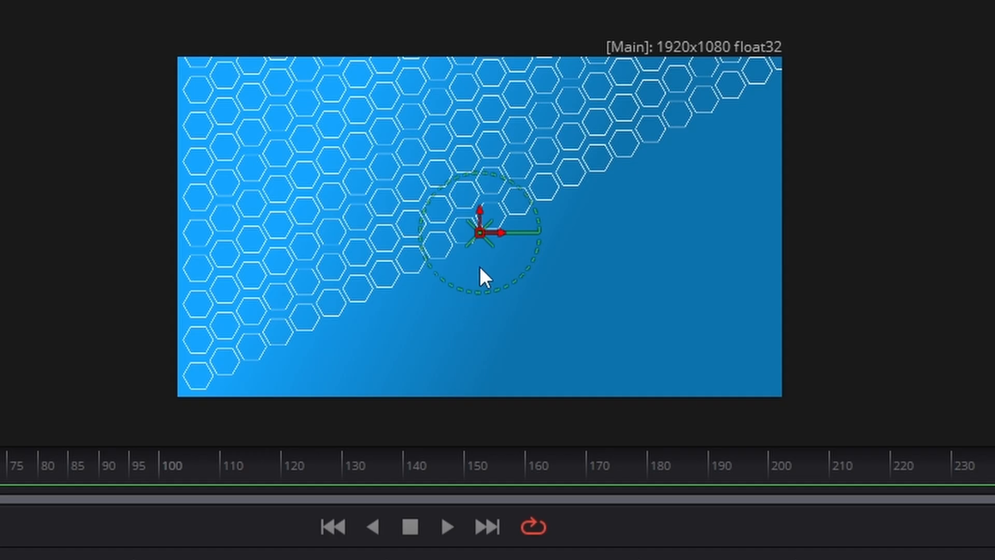
{"action": "left_click_drag", "start_coordinate": [493, 233], "coordinate": [397, 501]}
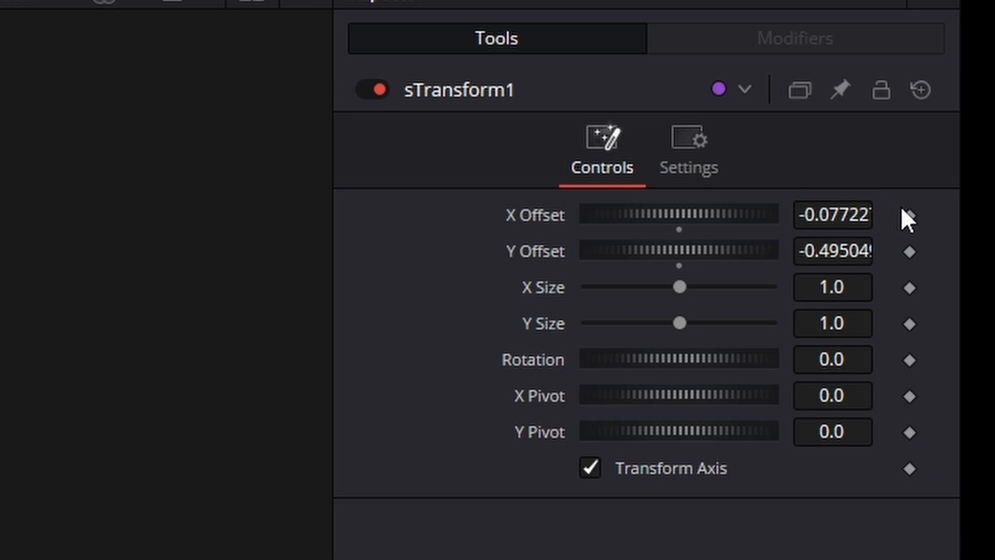
{"action": "left_click", "coordinate": [911, 215]}
{"action": "left_click", "coordinate": [909, 251]}
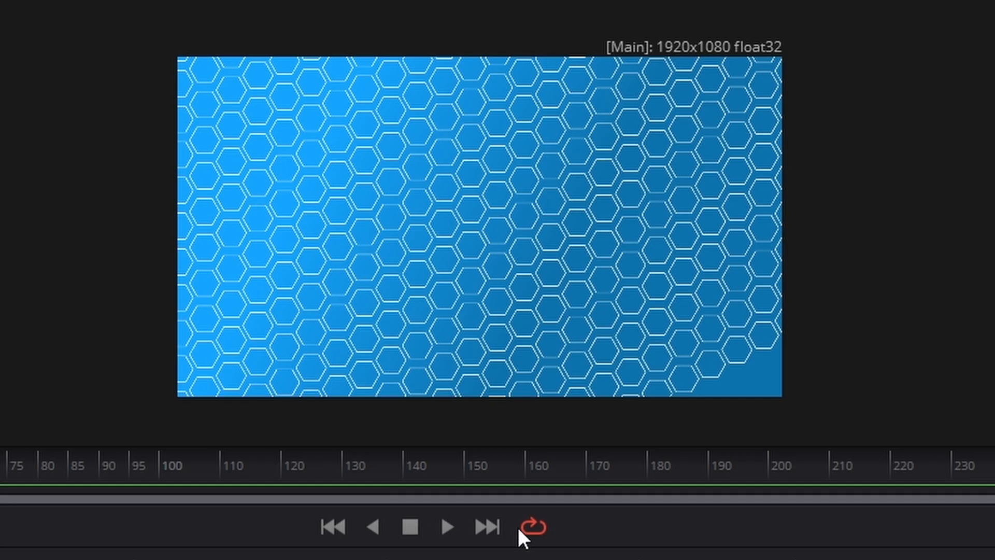
At the last frame, set sTransform1's X Offset to -0.4265 and lower its Y Offset, and play the animation from the start.
{"action": "left_click", "coordinate": [486, 527]}
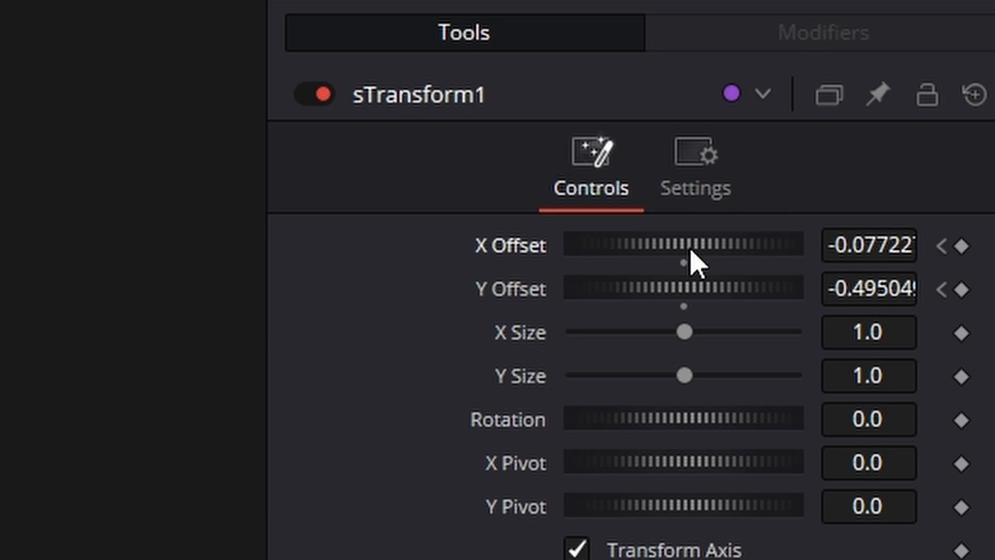
{"action": "left_click_drag", "start_coordinate": [694, 262], "coordinate": [613, 259]}
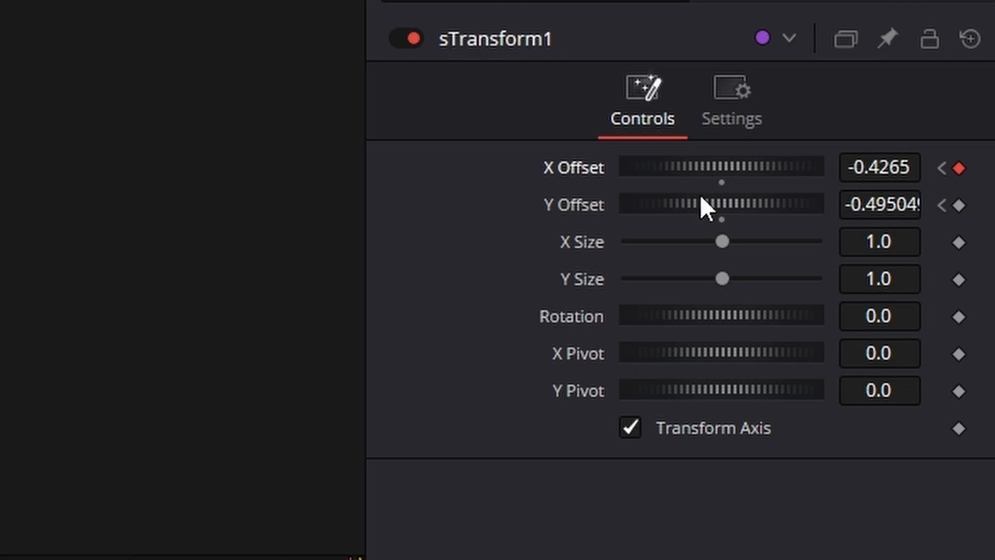
{"action": "left_click_drag", "start_coordinate": [712, 200], "coordinate": [551, 204]}
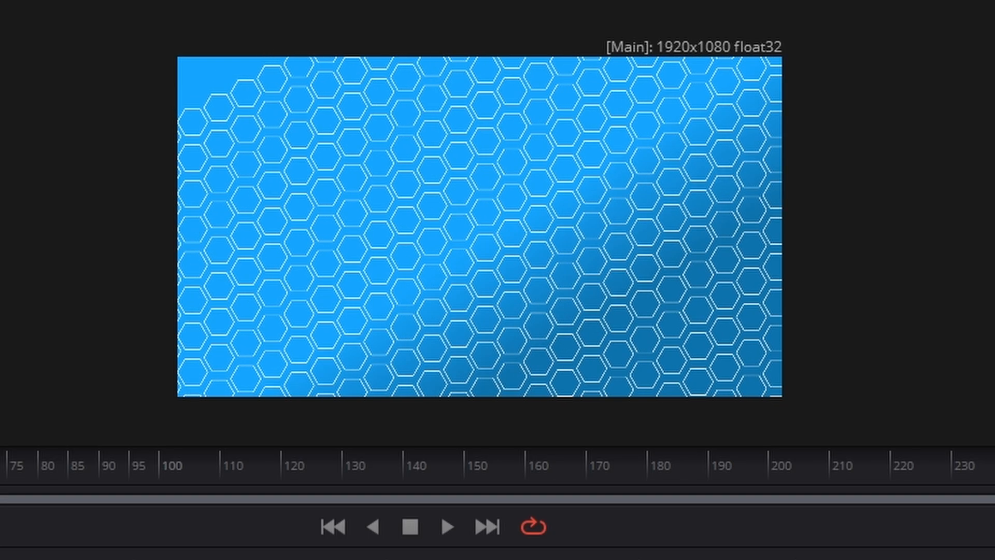
{"action": "left_click", "coordinate": [329, 525]}
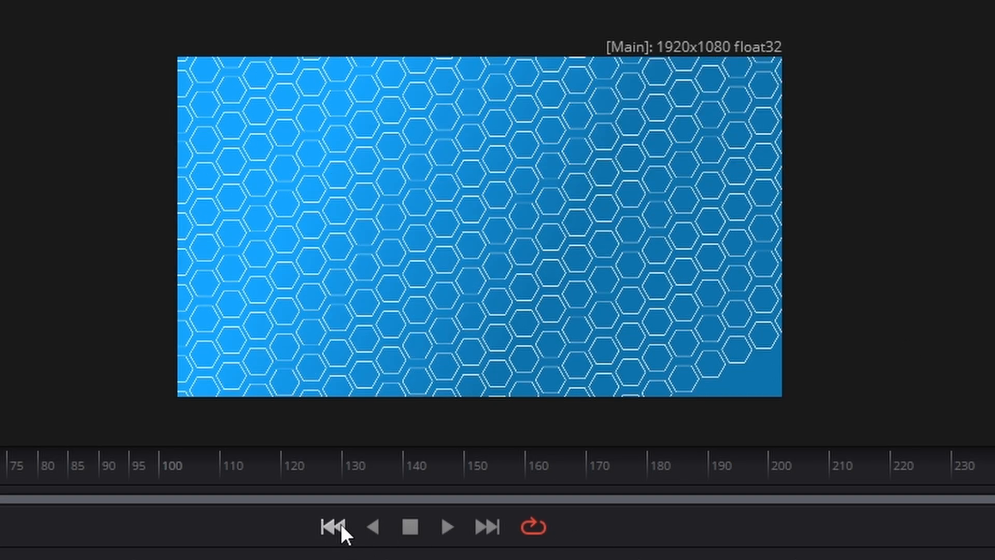
{"action": "left_click", "coordinate": [445, 524]}
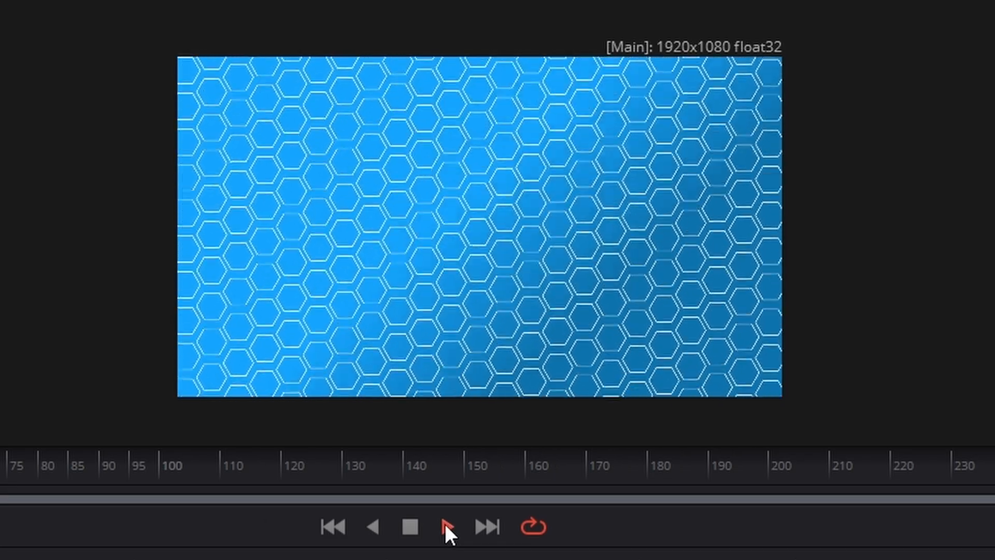
Insert a Waviness effect after sRender1 and place it between sRender1 and Merge1.
{"action": "left_click_drag", "start_coordinate": [64, 327], "coordinate": [528, 355]}
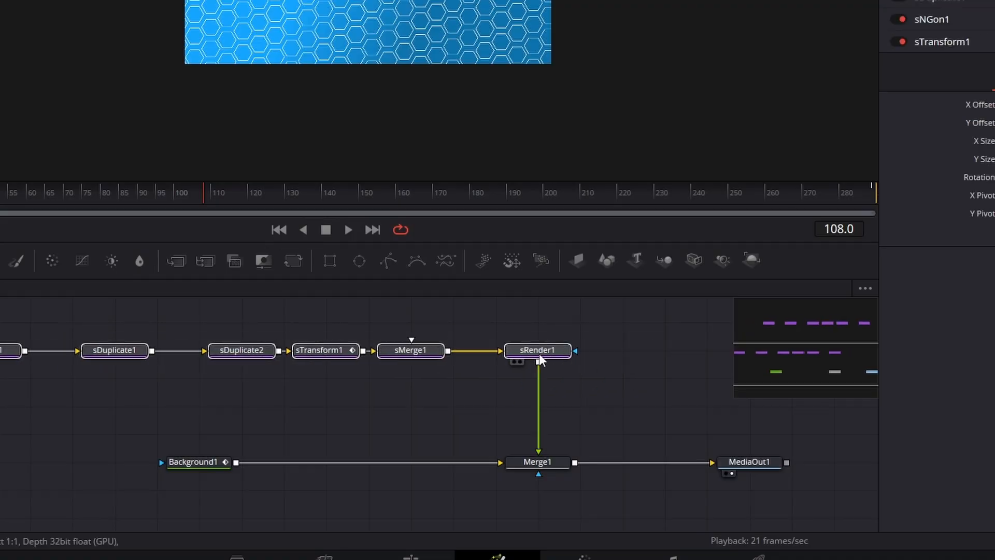
{"action": "left_click", "coordinate": [525, 354]}
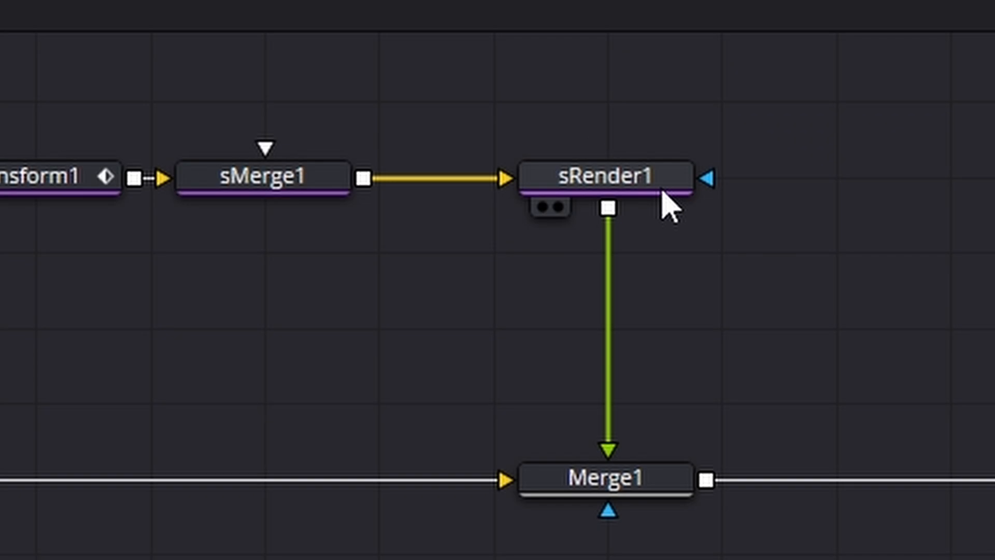
{"action": "mouse_move", "coordinate": [662, 189]}
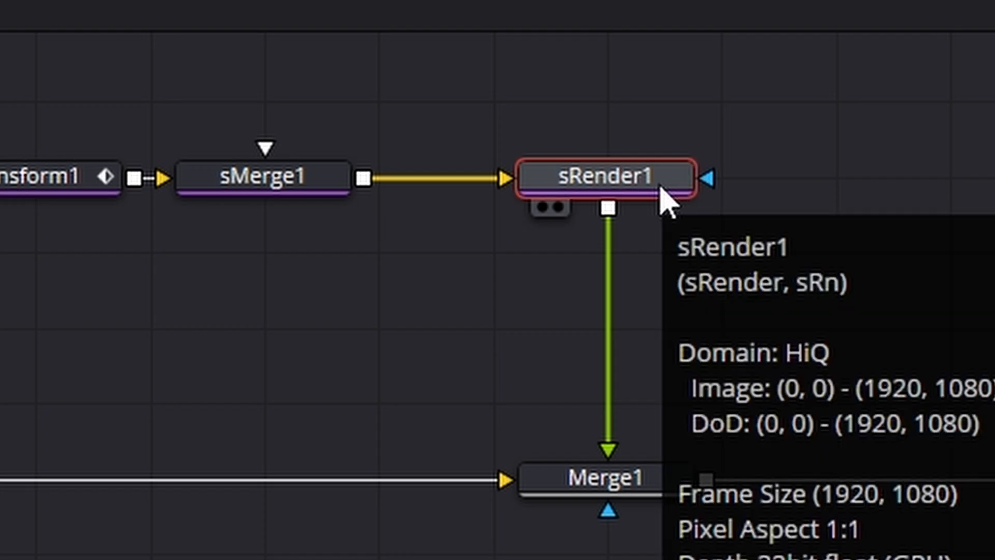
{"action": "key", "text": "shift+space"}
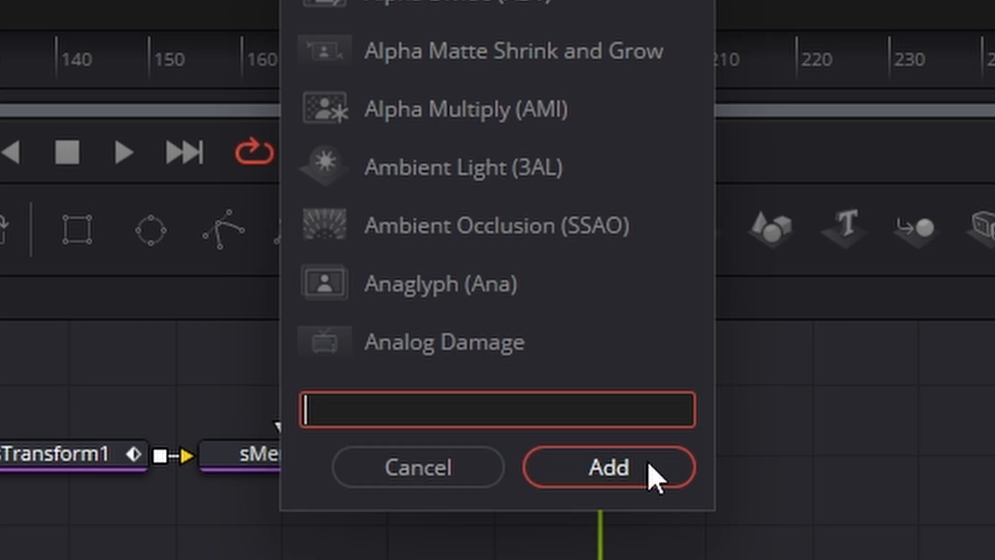
{"action": "type", "text": "wav"}
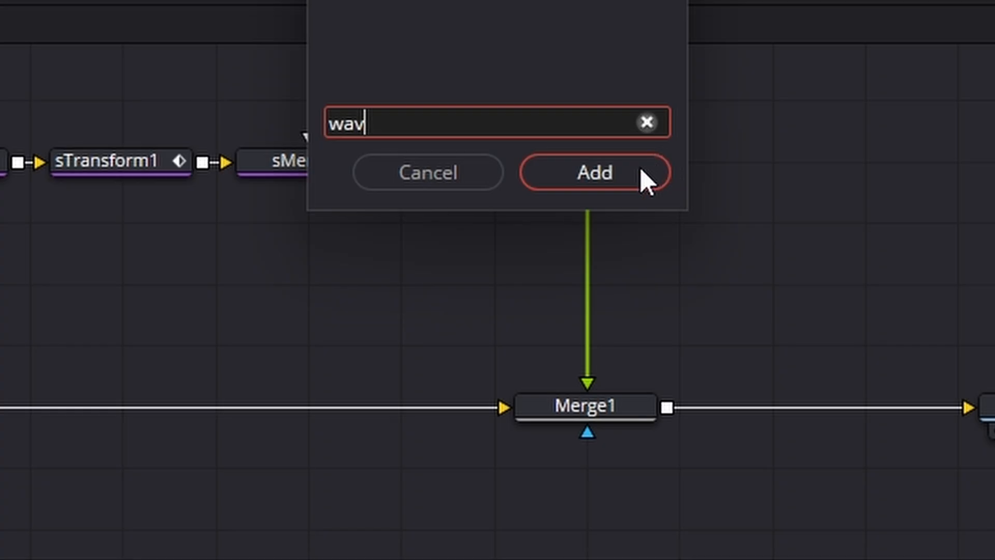
{"action": "left_click", "coordinate": [639, 167]}
{"action": "left_click_drag", "start_coordinate": [597, 225], "coordinate": [595, 266]}
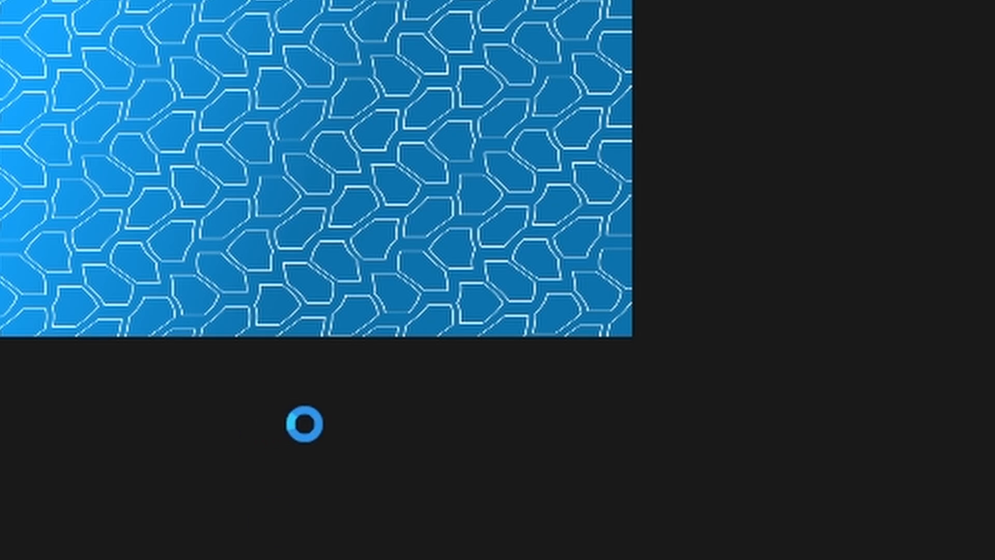
Set Waviness1's Scale to 48.8 and its Strength to 16.5.
{"action": "scroll", "coordinate": [311, 447], "scroll_direction": "up", "scroll_amount": 5}
{"action": "scroll", "coordinate": [312, 448], "scroll_direction": "down", "scroll_amount": 4}
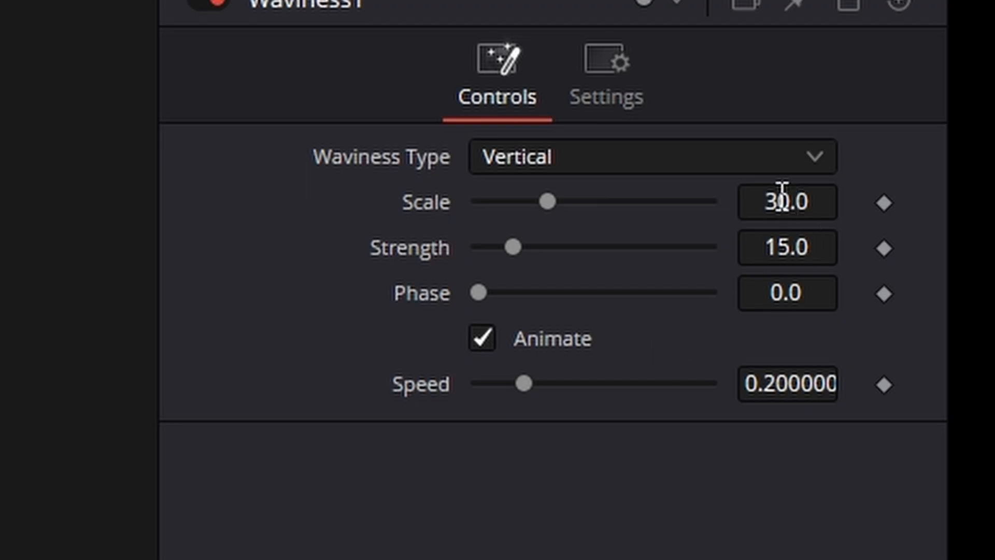
{"action": "left_click", "coordinate": [783, 197]}
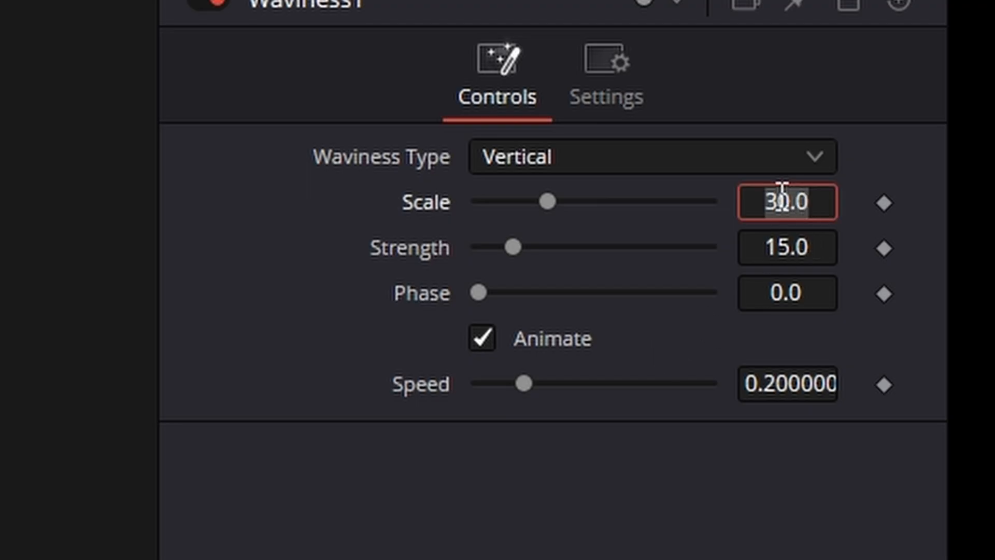
{"action": "type", "text": "48.8"}
{"action": "key", "text": "Tab"}
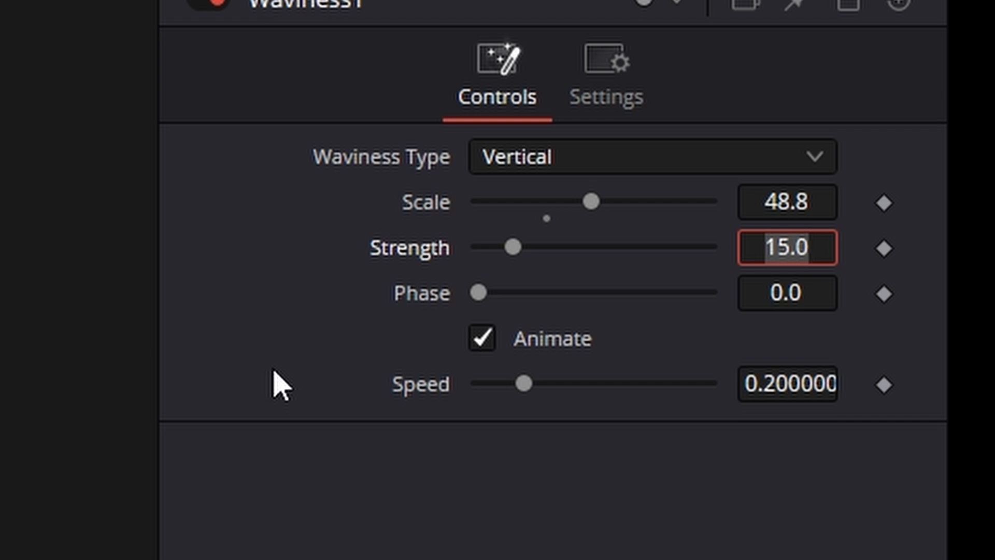
{"action": "type", "text": "16.5"}
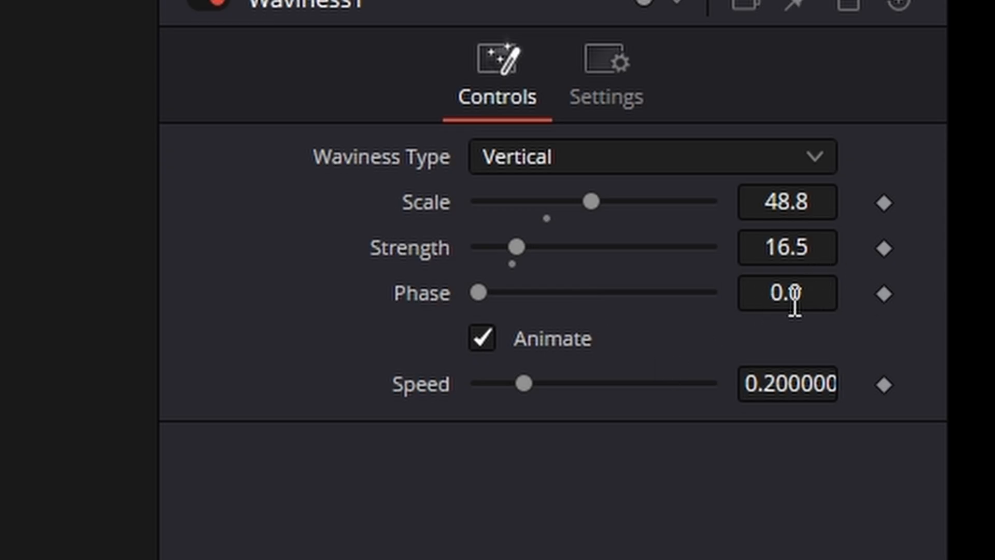
Set Waviness1's Phase to 0.488 and its animation Speed to 0.087.
{"action": "left_click", "coordinate": [789, 298]}
{"action": "key", "text": "BackSpace"}
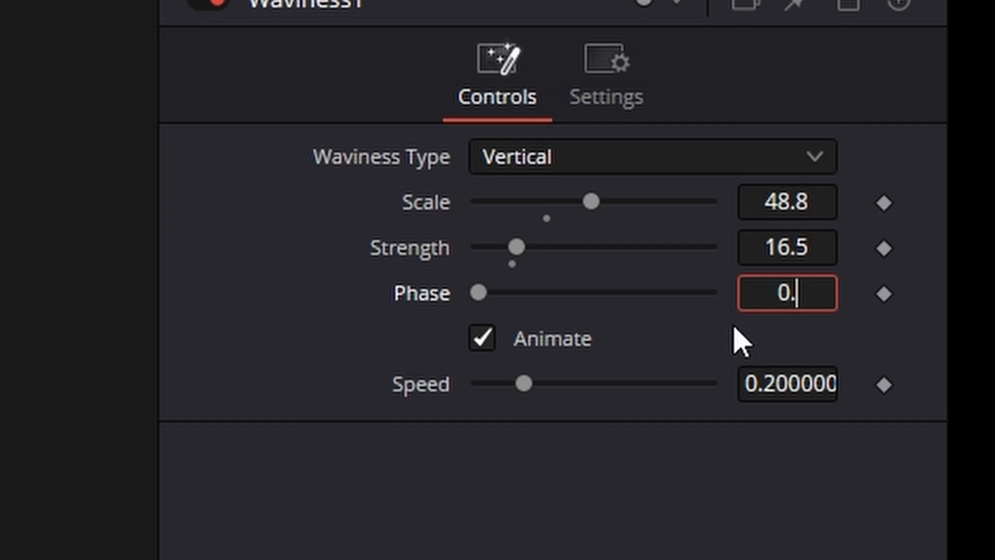
{"action": "type", "text": "488"}
{"action": "key", "text": "Tab"}
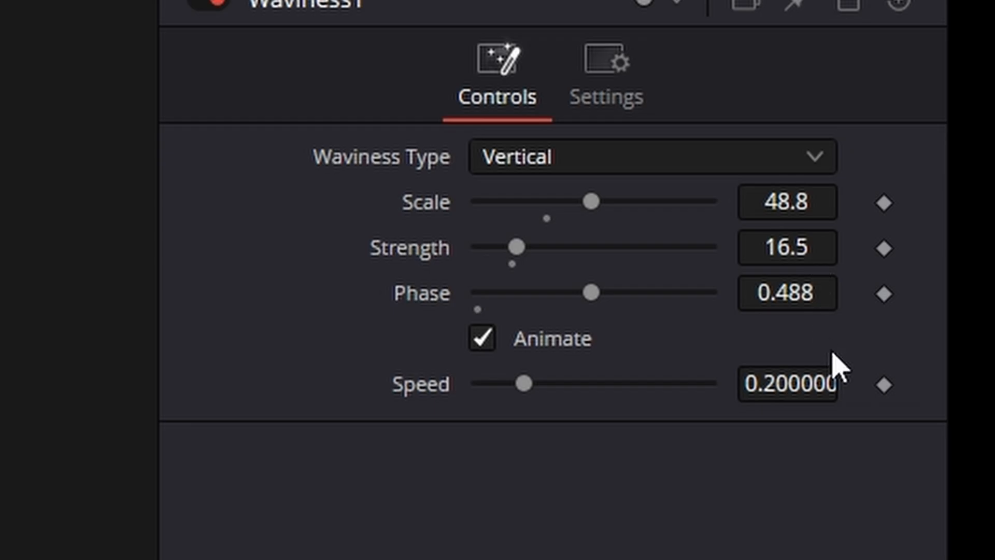
{"action": "left_click", "coordinate": [779, 387]}
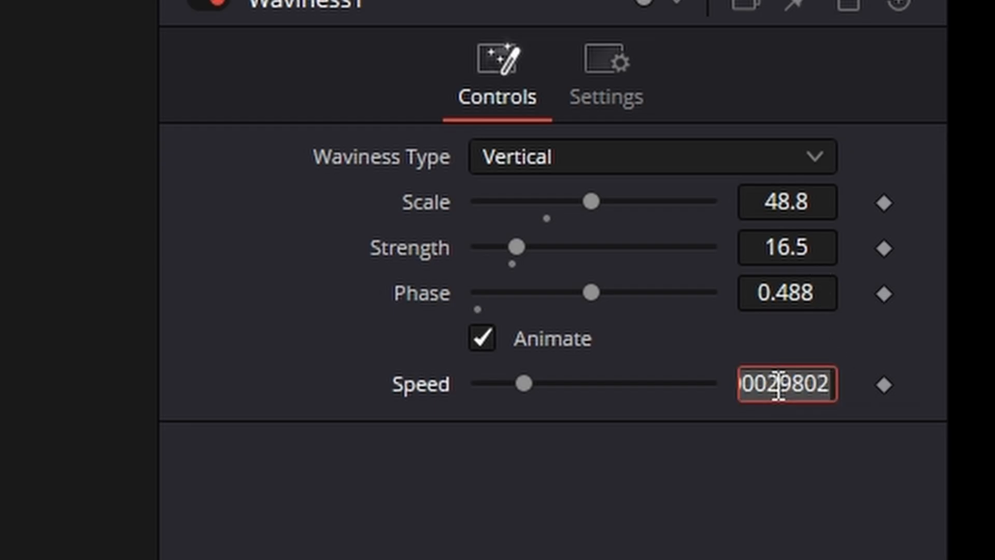
{"action": "type", "text": "0.087"}
{"action": "key", "text": "Tab"}
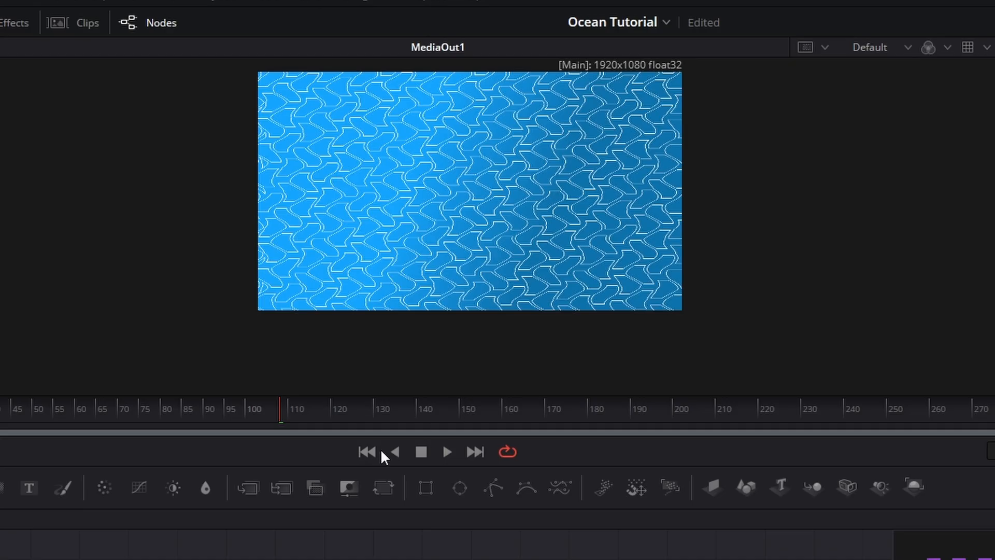
Play the composition from the first frame to check the wavy pattern's motion, and stop playback.
{"action": "left_click", "coordinate": [372, 445]}
{"action": "left_click", "coordinate": [447, 451]}
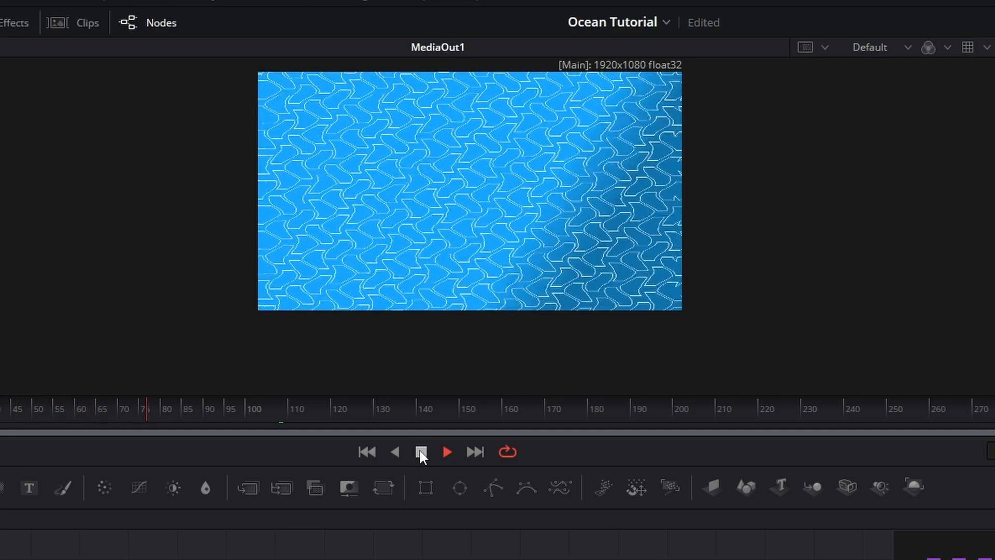
{"action": "left_click", "coordinate": [421, 452]}
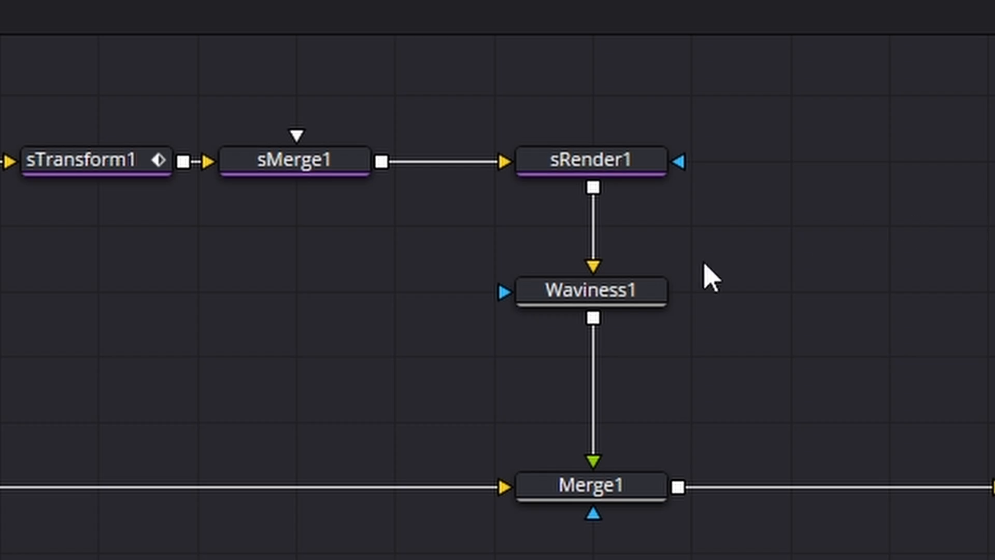
Insert a Gaussian Blur effect after Waviness1 and set its Strength to 0.465.
{"action": "left_click", "coordinate": [554, 452]}
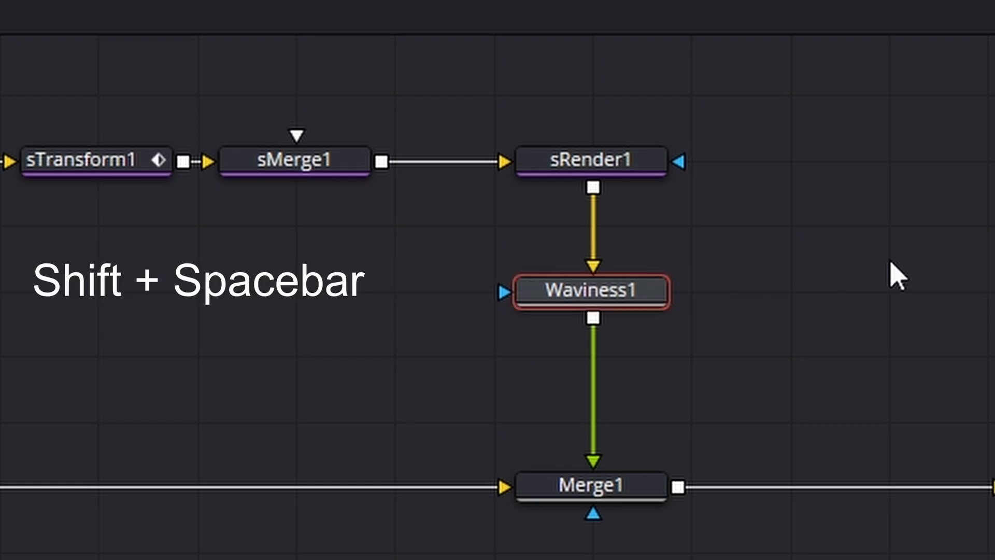
{"action": "key", "text": "shift+space"}
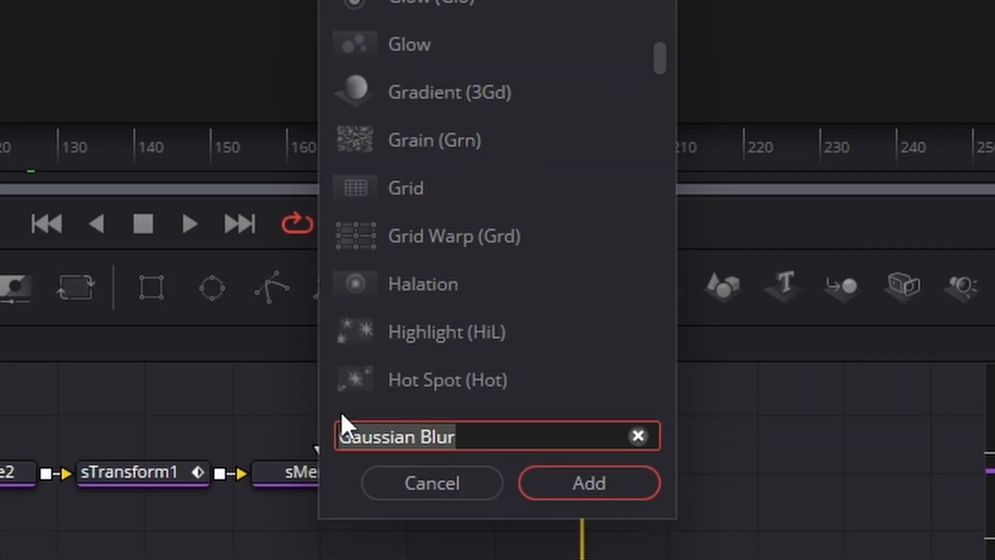
{"action": "key", "text": "BackSpace"}
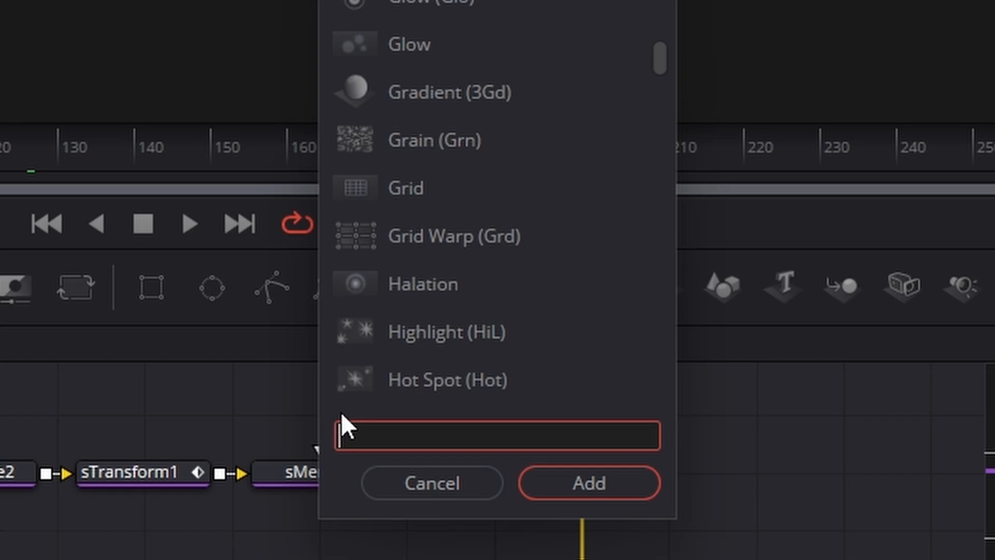
{"action": "type", "text": "blur"}
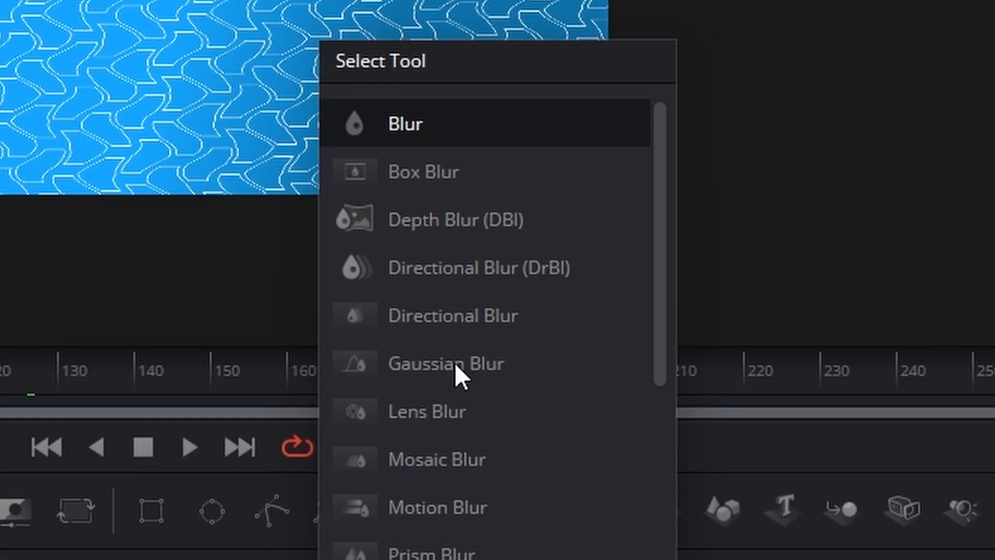
{"action": "left_click", "coordinate": [455, 362]}
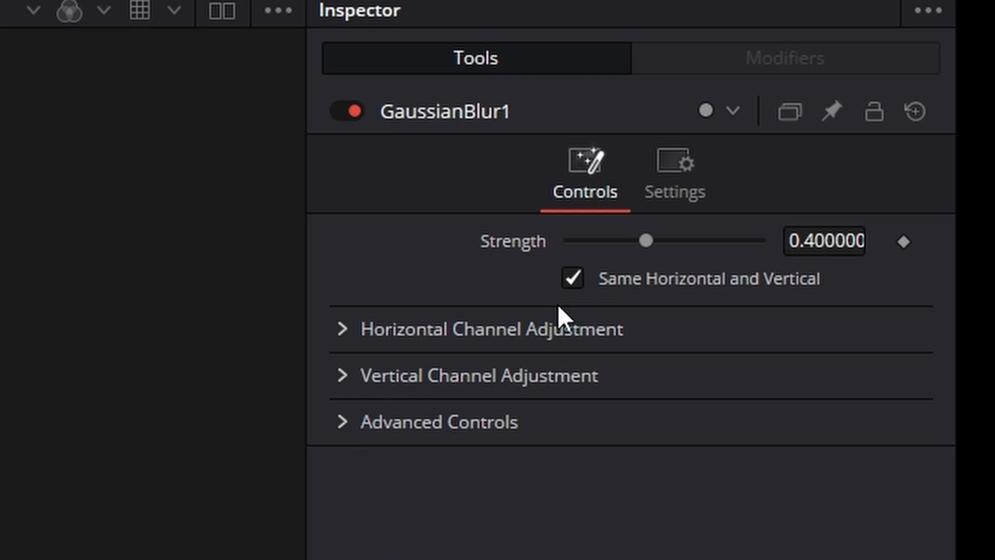
{"action": "left_click", "coordinate": [825, 240]}
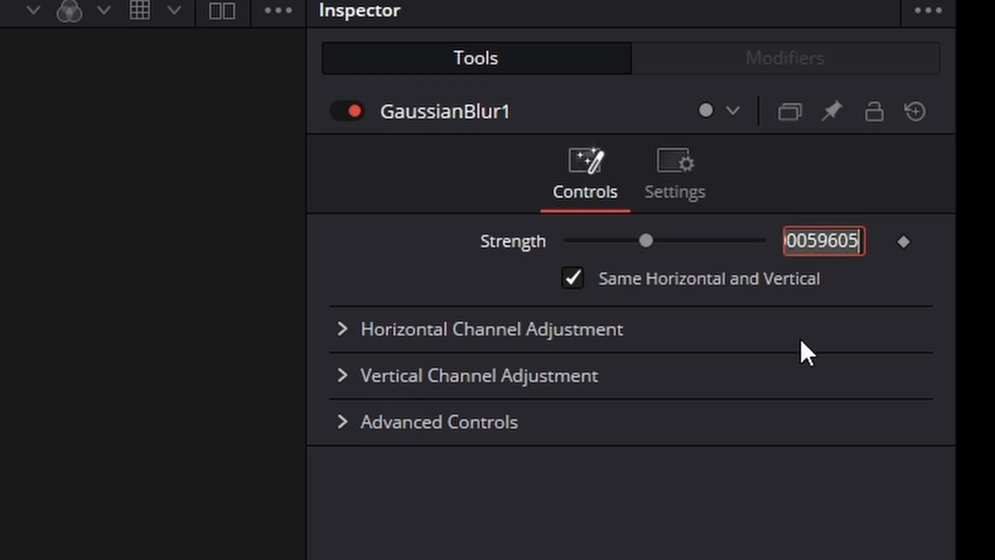
{"action": "type", "text": "0.465"}
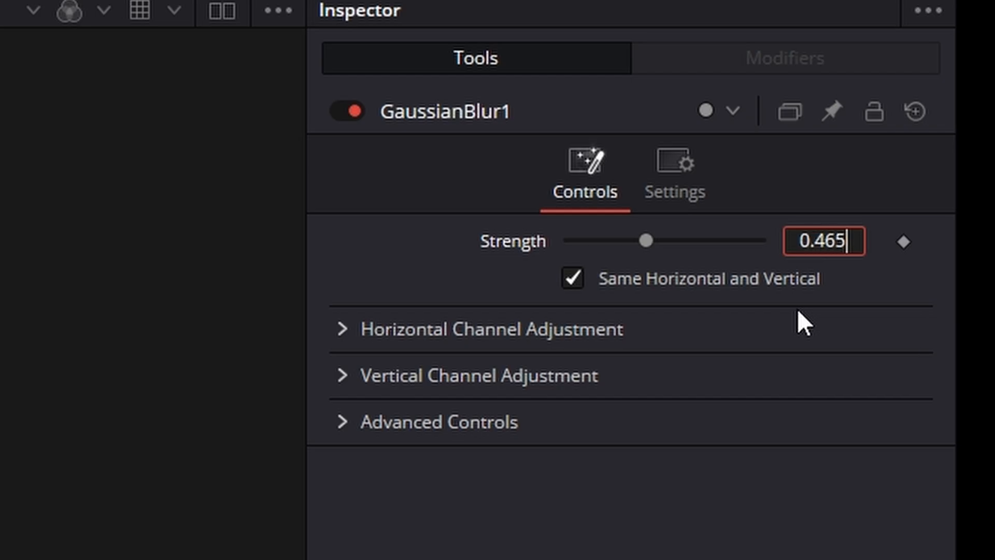
{"action": "key", "text": "Return"}
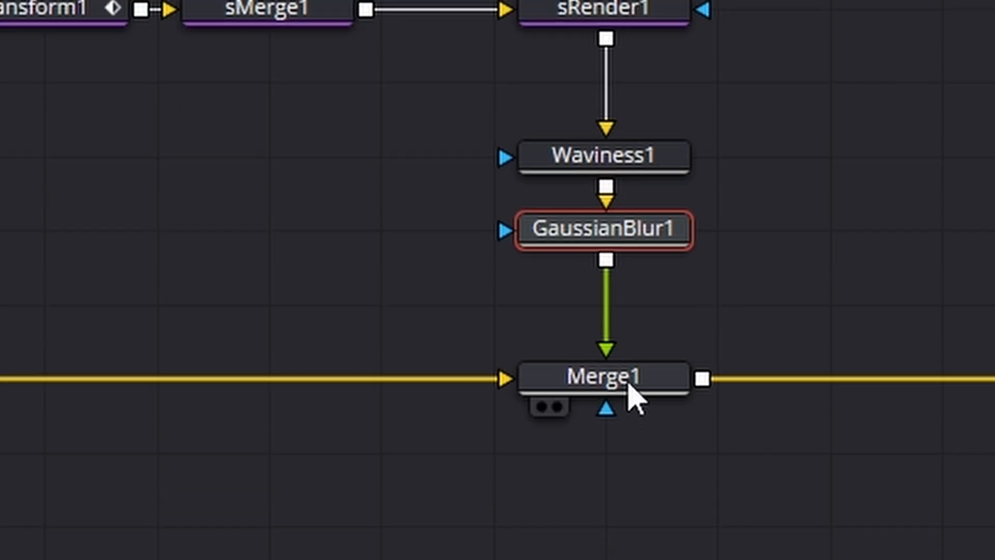
Set Merge1's Blend to 0.567 to make the hexagon pattern partly transparent over the background.
{"action": "left_click", "coordinate": [629, 386]}
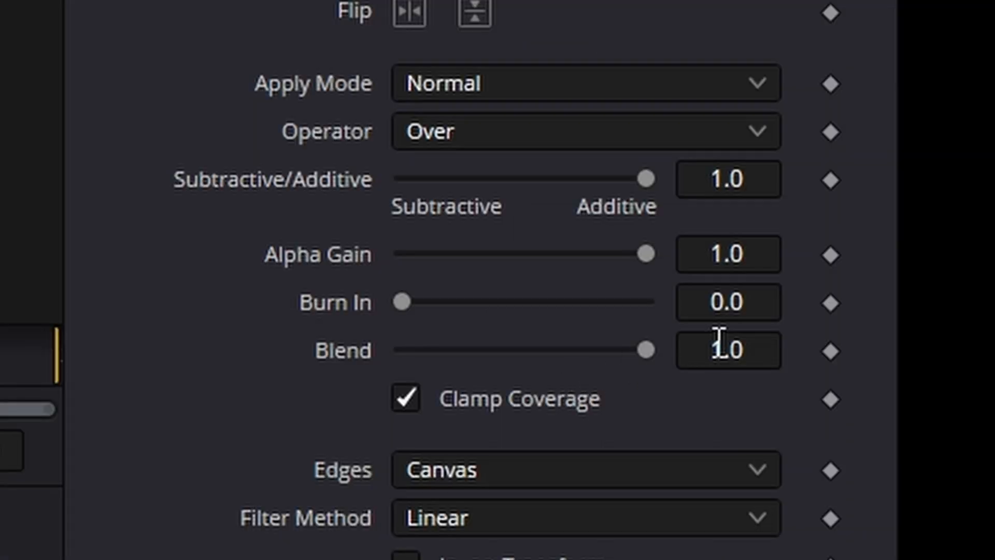
{"action": "left_click", "coordinate": [737, 349]}
{"action": "type", "text": "0.56"}
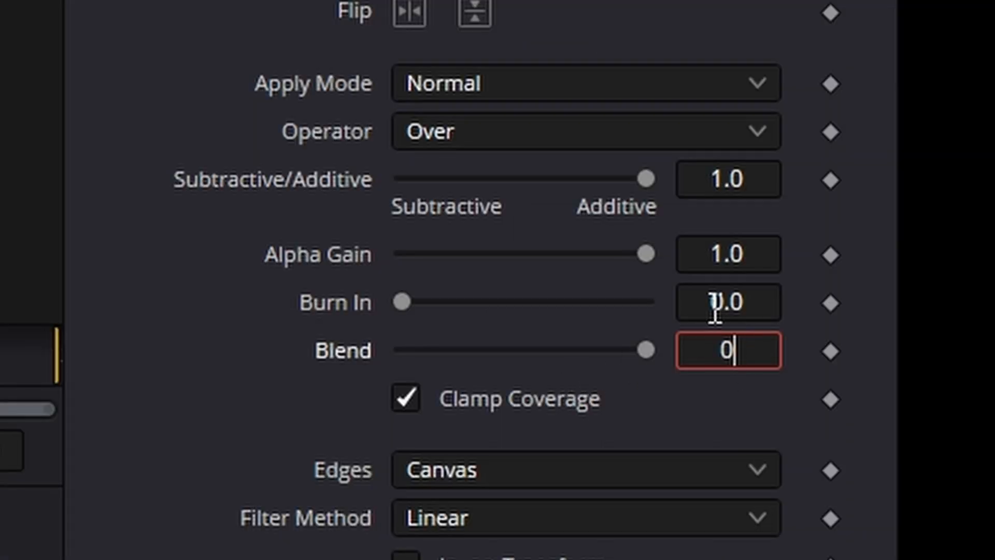
{"action": "type", "text": "7"}
{"action": "key", "text": "Return"}
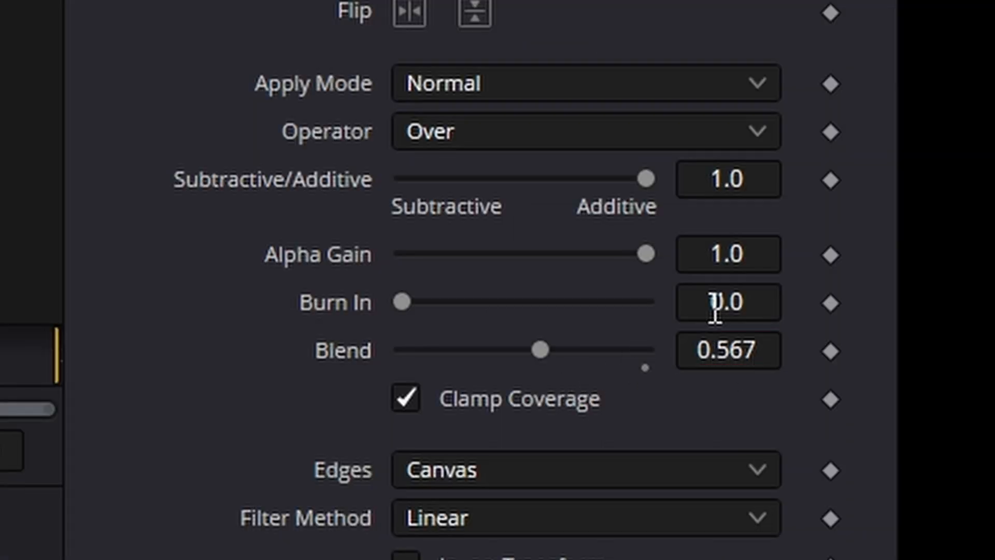
Set Merge1's Apply Mode to Hard Light.
{"action": "left_click", "coordinate": [492, 97]}
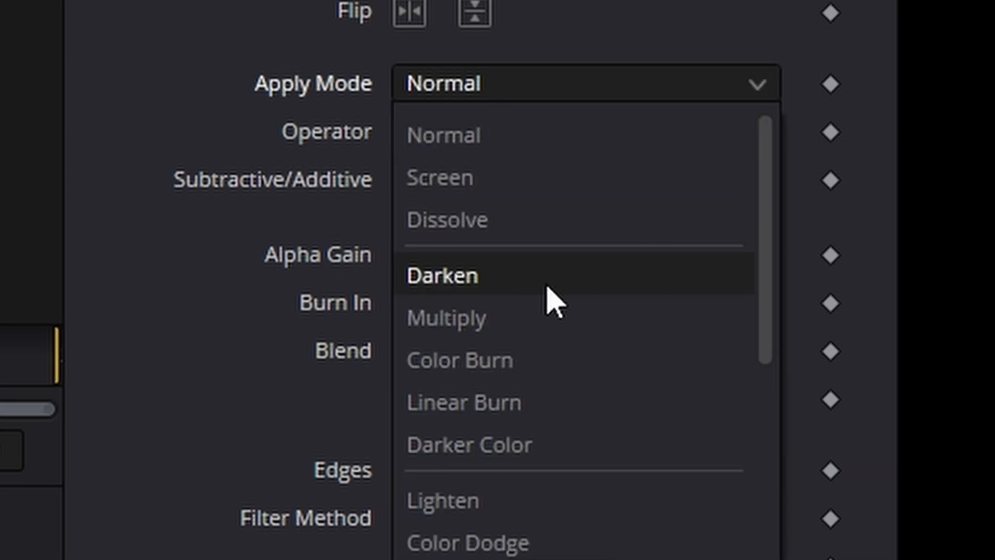
{"action": "scroll", "coordinate": [571, 298], "scroll_direction": "down", "scroll_amount": 5}
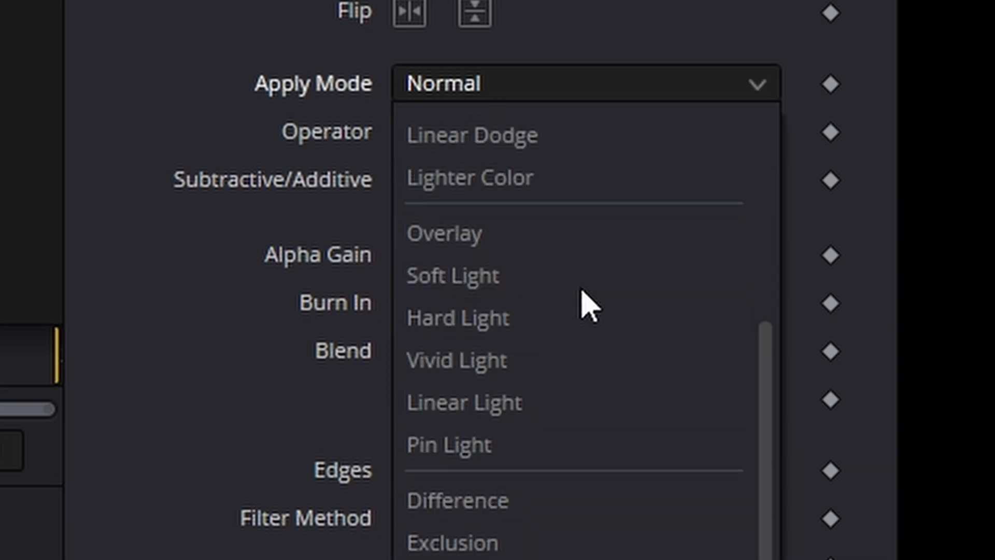
{"action": "left_click", "coordinate": [518, 317]}
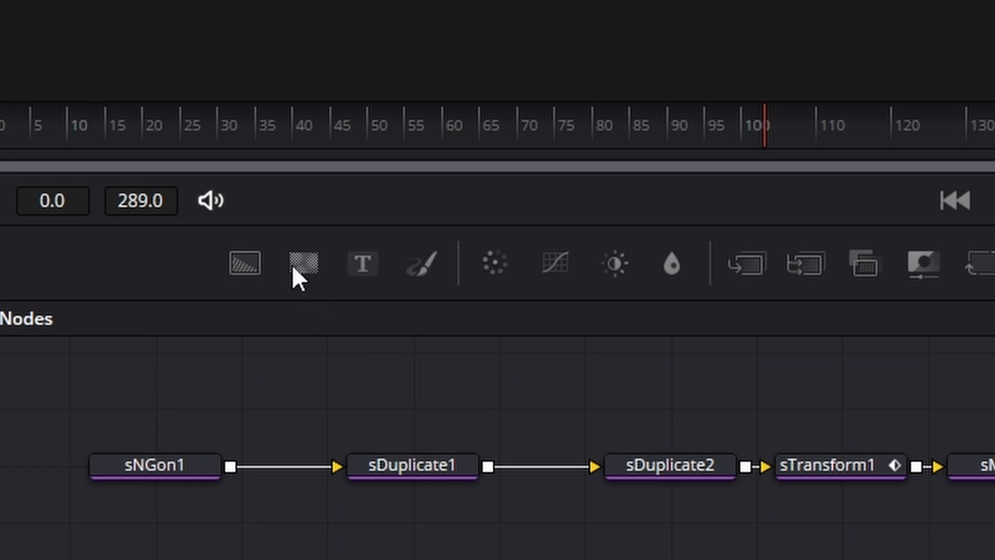
Add a Fast Noise node and connect its output to the effect mask inputs of sRender1 and Waviness1.
{"action": "left_click_drag", "start_coordinate": [295, 265], "coordinate": [435, 310]}
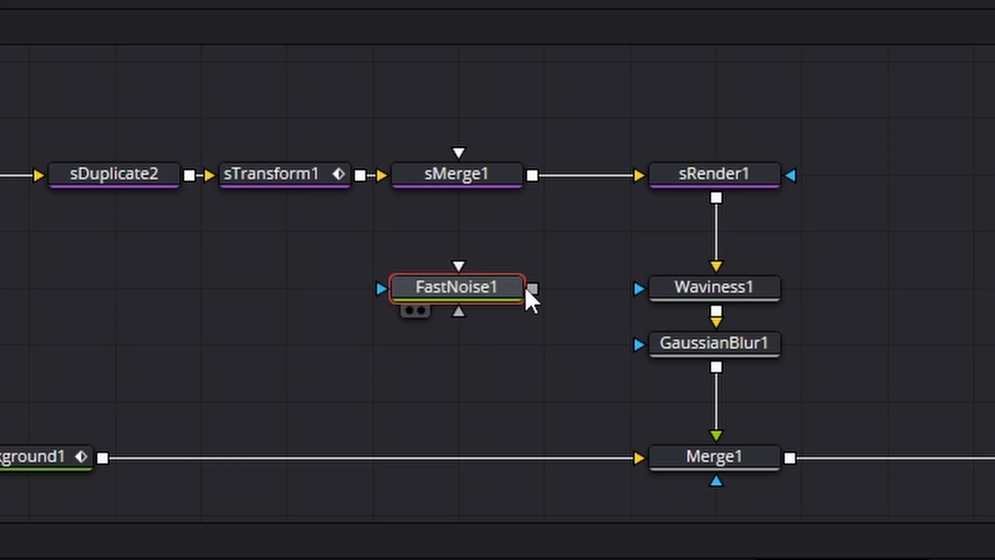
{"action": "left_click_drag", "start_coordinate": [532, 289], "coordinate": [697, 184]}
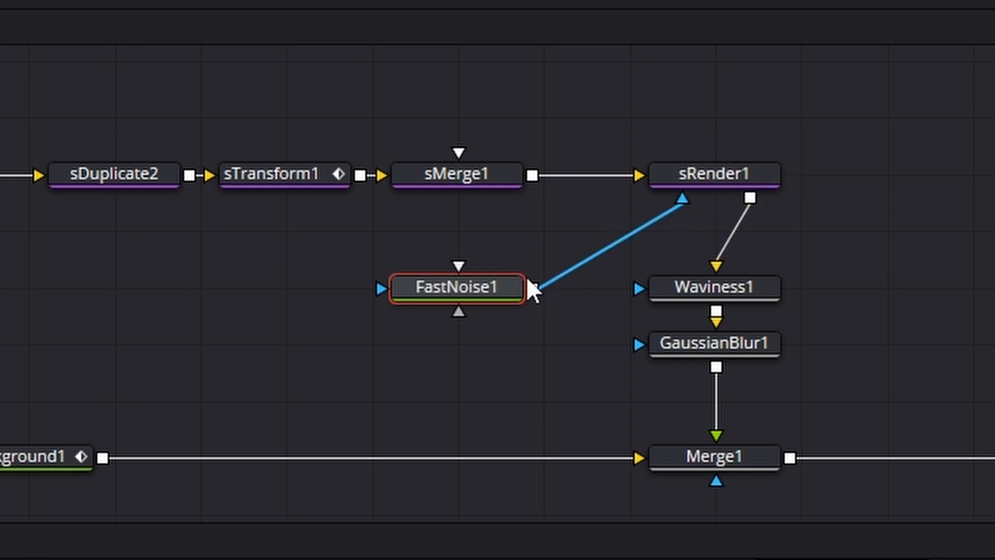
{"action": "left_click_drag", "start_coordinate": [528, 281], "coordinate": [707, 287]}
{"action": "left_click_drag", "start_coordinate": [475, 291], "coordinate": [357, 308]}
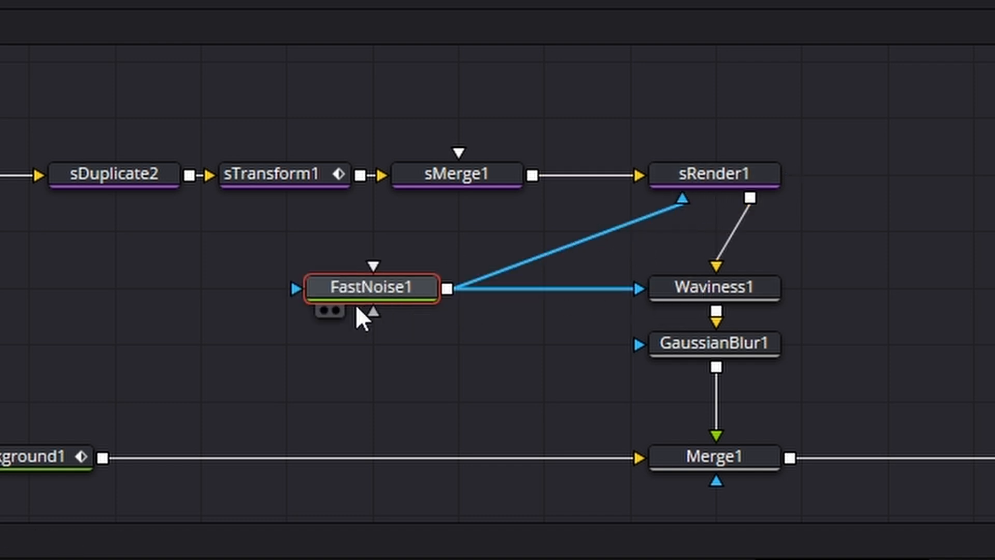
Display FastNoise1 in the viewer and set its Detail to 7.93 and Contrast to 2.786.
{"action": "left_click", "coordinate": [338, 311]}
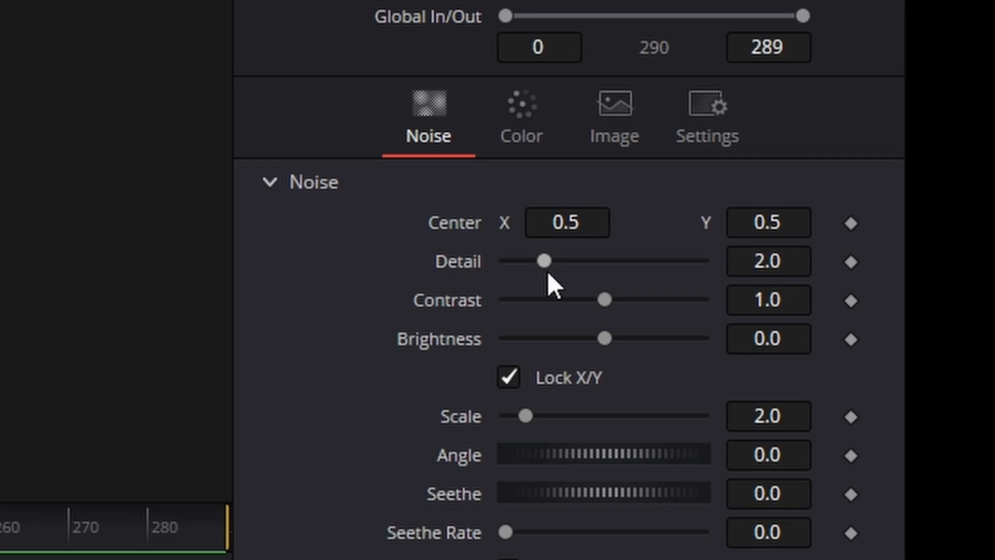
{"action": "left_click_drag", "start_coordinate": [544, 269], "coordinate": [664, 287]}
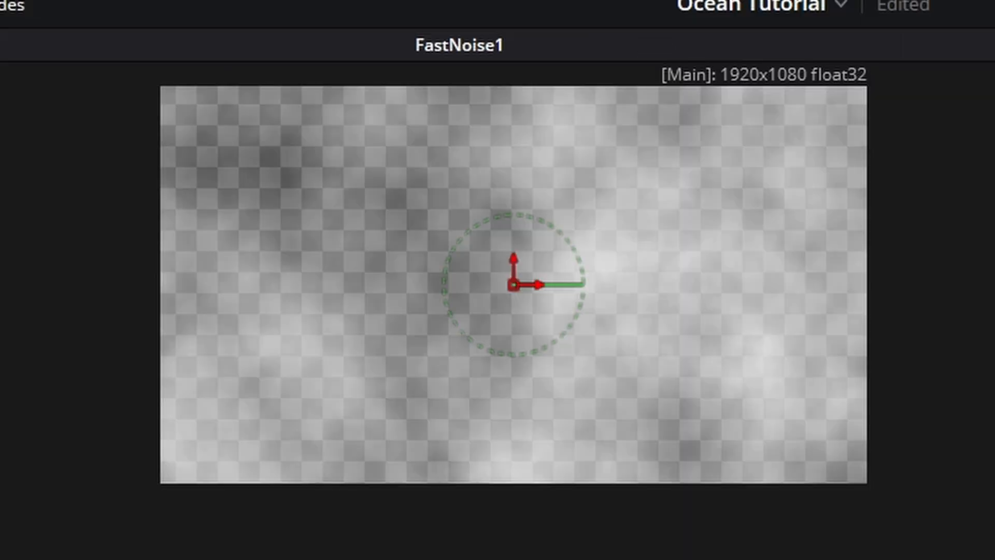
{"action": "left_click_drag", "start_coordinate": [566, 266], "coordinate": [635, 255]}
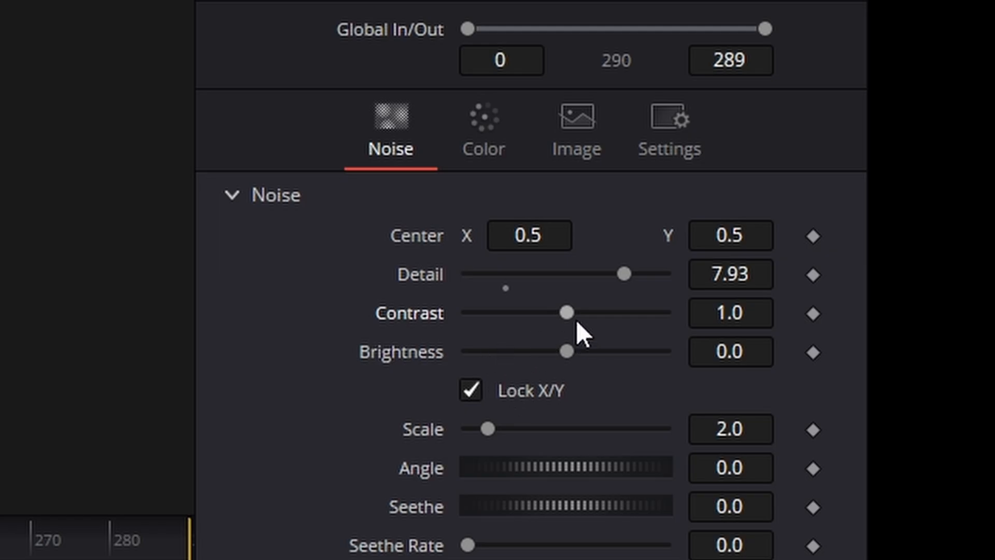
{"action": "left_click_drag", "start_coordinate": [565, 312], "coordinate": [651, 317]}
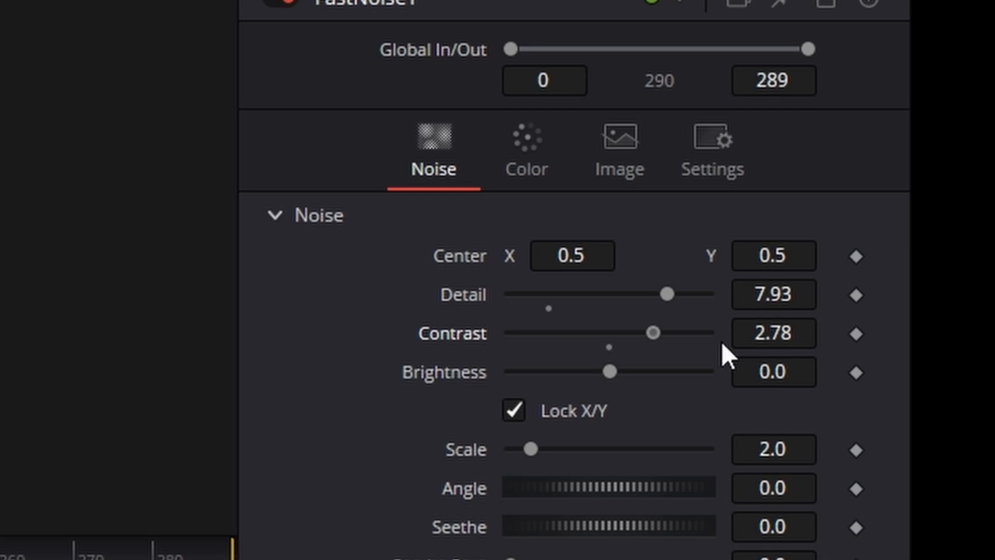
{"action": "left_click_drag", "start_coordinate": [722, 342], "coordinate": [724, 342]}
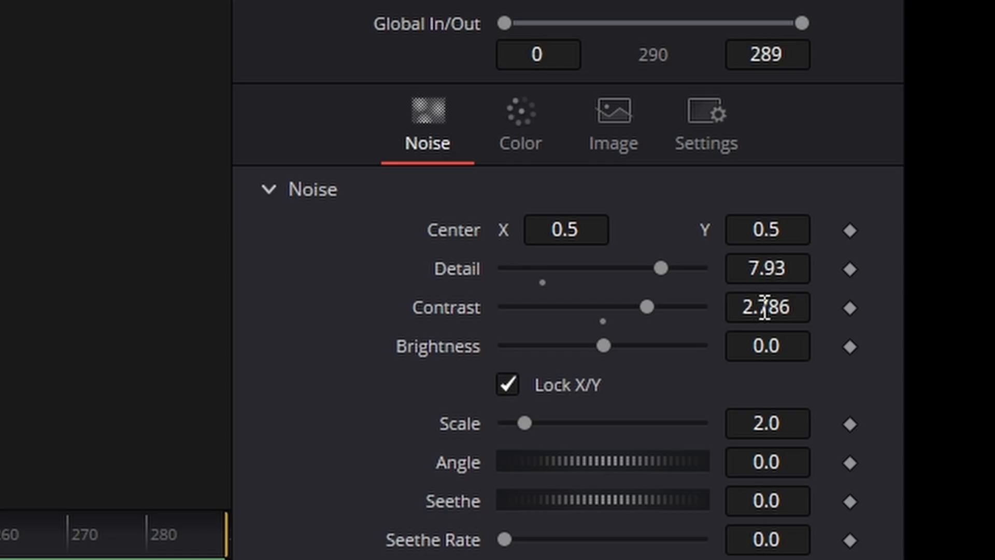
Set FastNoise1's Brightness to 0.086 and Scale to 8.5.
{"action": "left_click", "coordinate": [767, 346]}
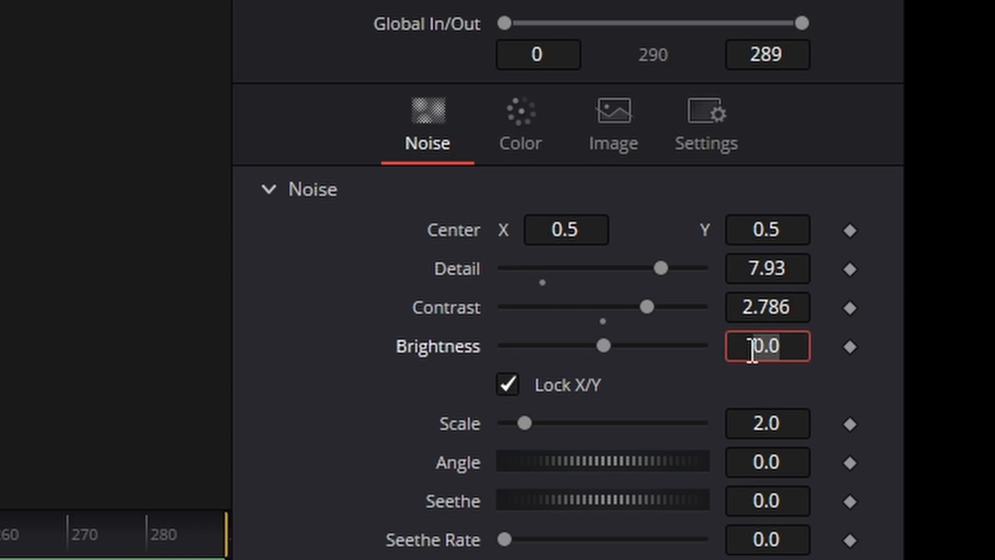
{"action": "type", "text": "0.0"}
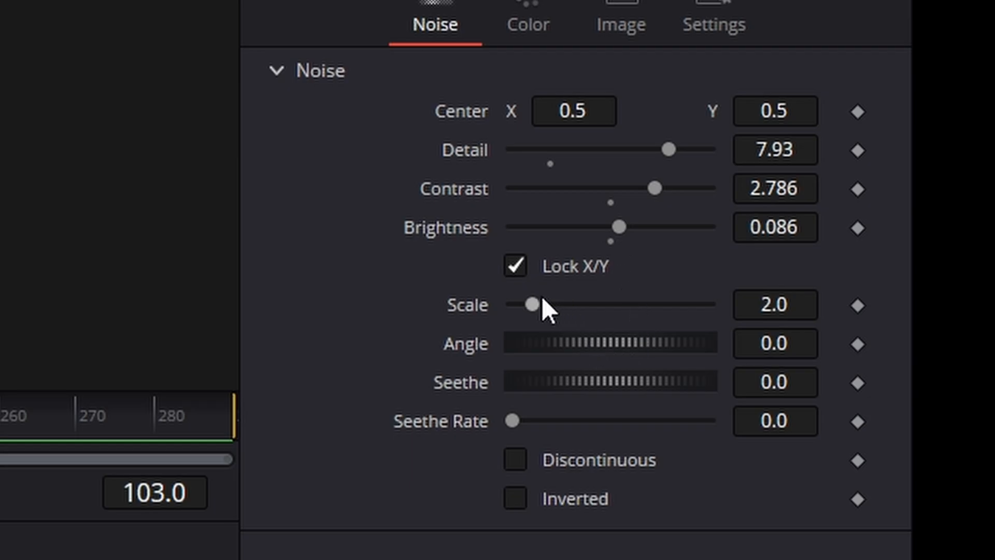
{"action": "left_click_drag", "start_coordinate": [540, 301], "coordinate": [589, 314]}
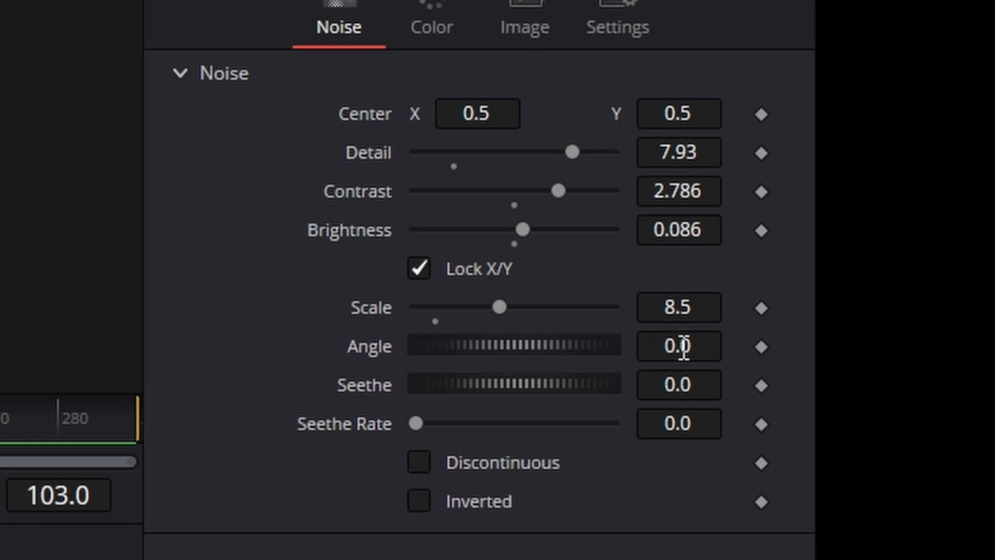
Set FastNoise1's Angle to -90, with Seethe at 0.0065 and Seethe Rate at 0.0024.
{"action": "left_click", "coordinate": [680, 347]}
{"action": "key", "text": "BackSpace"}
{"action": "type", "text": "-9"}
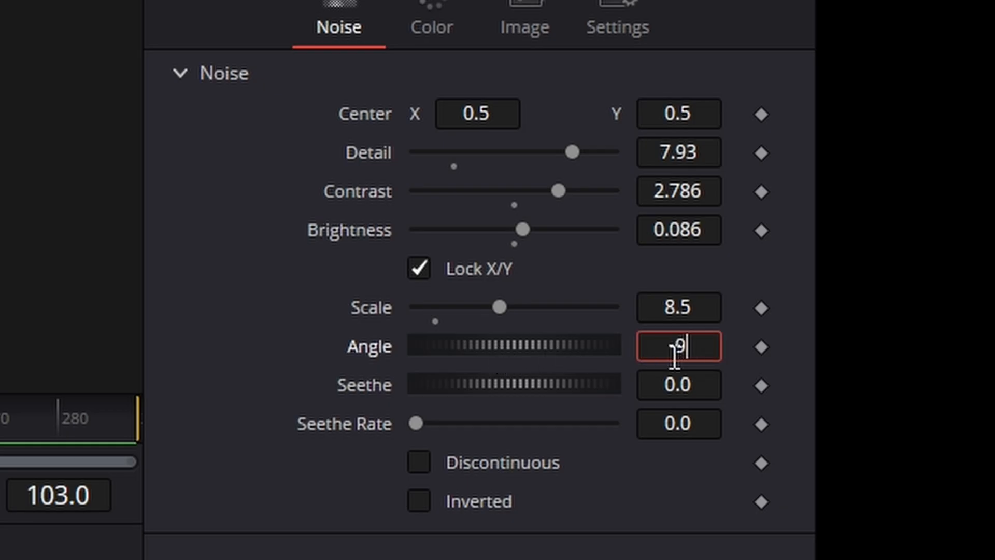
{"action": "type", "text": "0"}
{"action": "key", "text": "Return"}
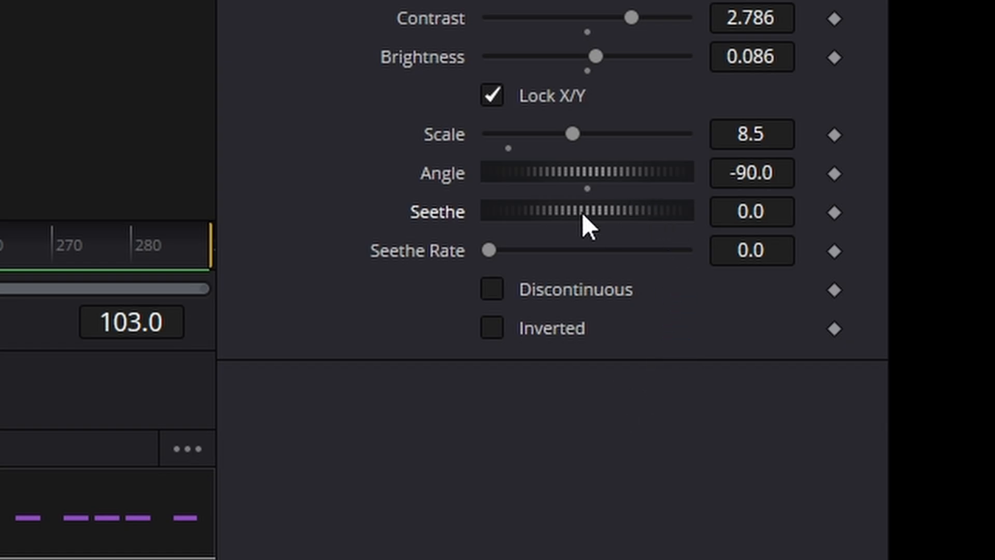
{"action": "left_click_drag", "start_coordinate": [583, 213], "coordinate": [599, 214]}
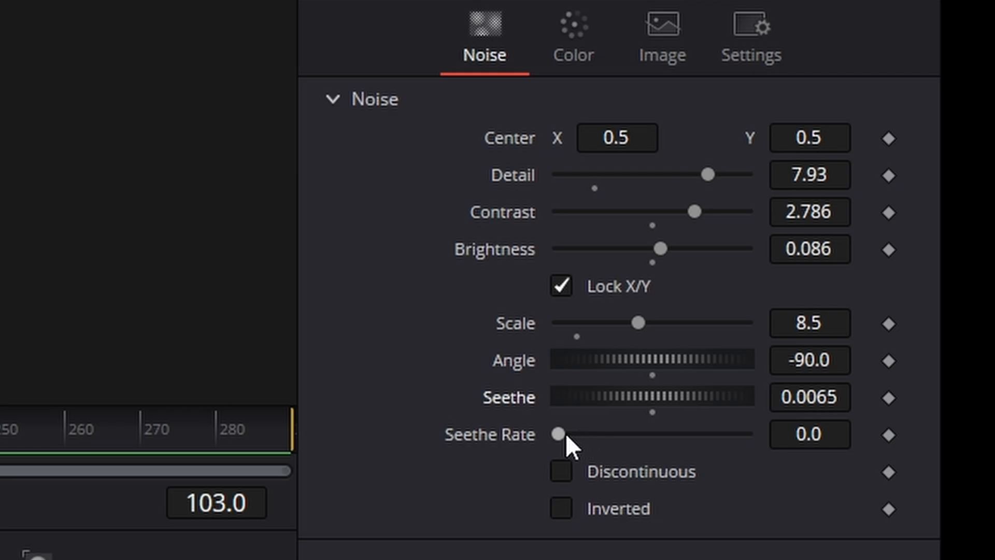
{"action": "left_click_drag", "start_coordinate": [558, 433], "coordinate": [563, 433]}
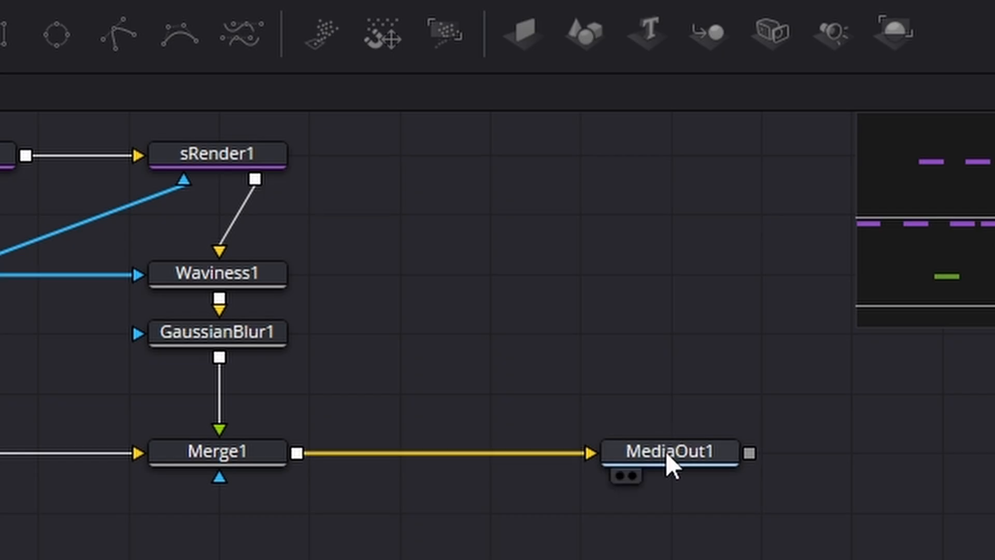
Show MediaOut1 in the viewer, play the composition to check the noise masking, and stop playback.
{"action": "left_click_drag", "start_coordinate": [666, 451], "coordinate": [711, 453]}
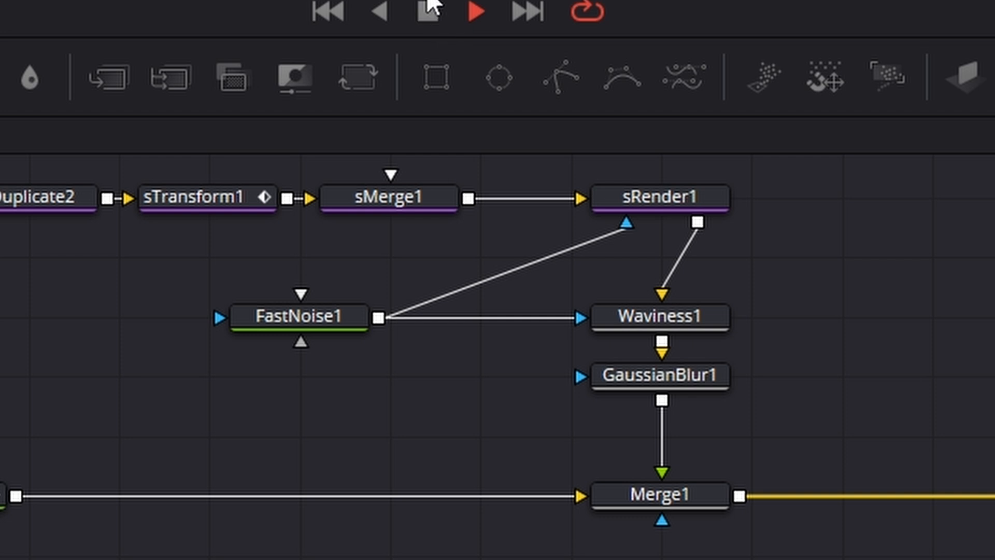
{"action": "left_click", "coordinate": [434, 7]}
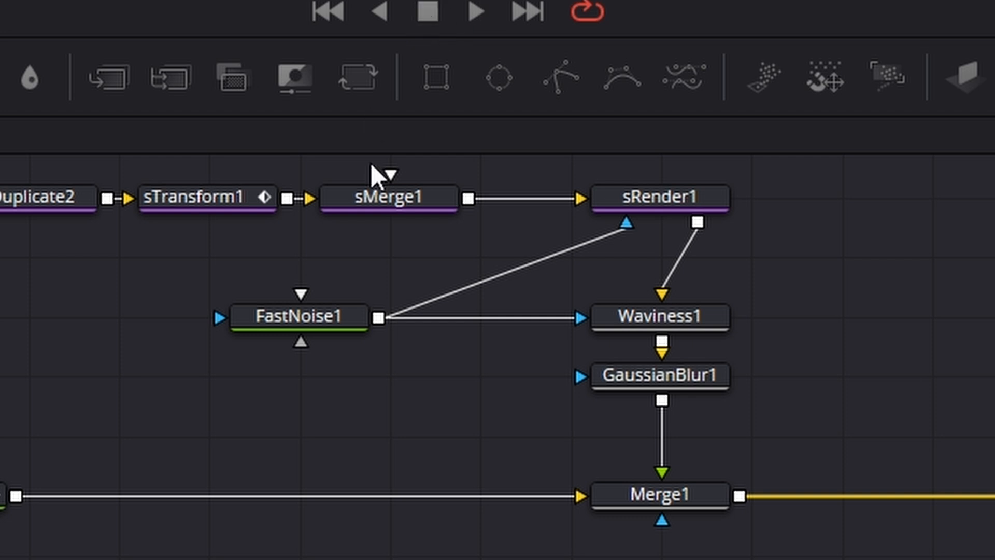
Keyframe FastNoise1's Center at frame 0 and with a lower Y value at frame 289, and play the animation.
{"action": "left_click", "coordinate": [304, 325]}
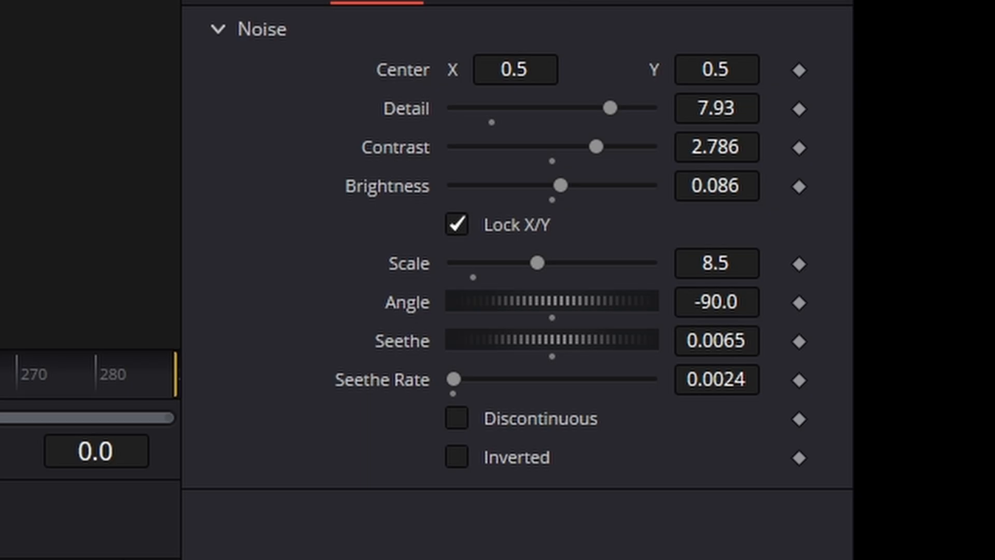
{"action": "left_click", "coordinate": [802, 71]}
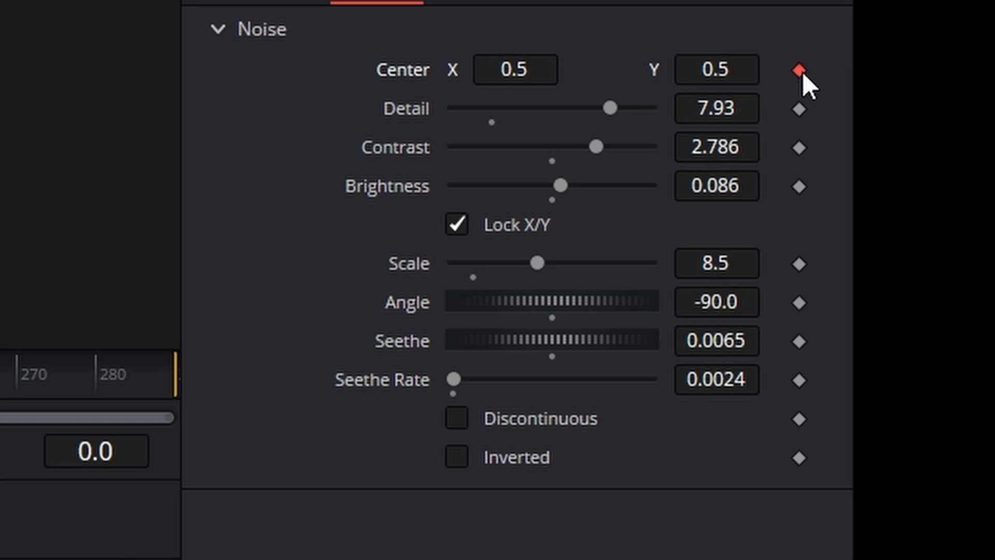
{"action": "key", "text": "End"}
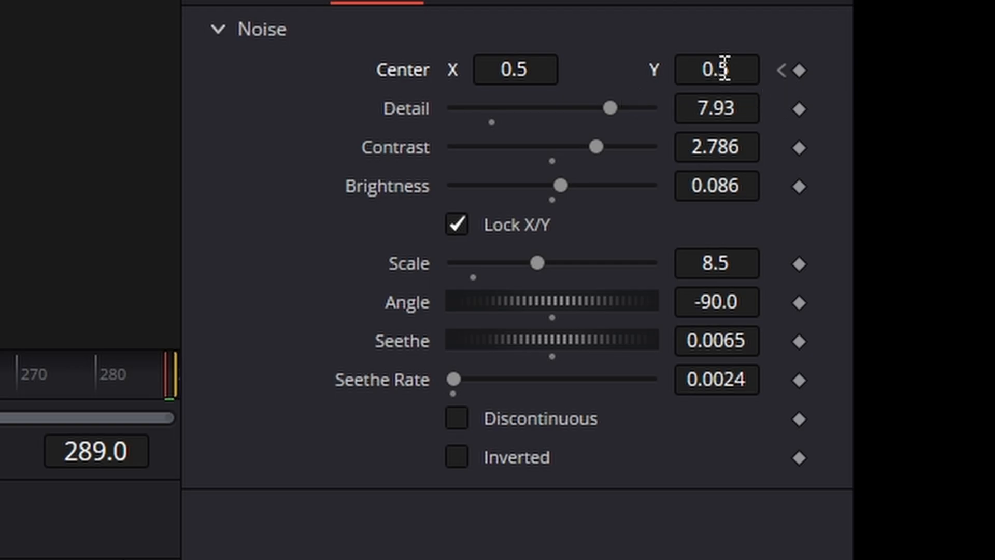
{"action": "left_click_drag", "start_coordinate": [724, 69], "coordinate": [579, 69]}
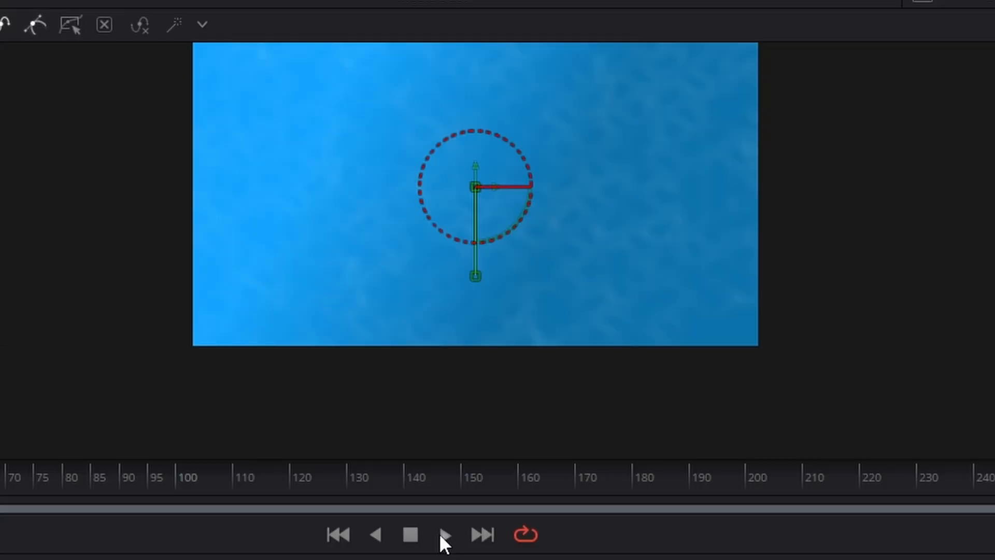
{"action": "left_click", "coordinate": [444, 537]}
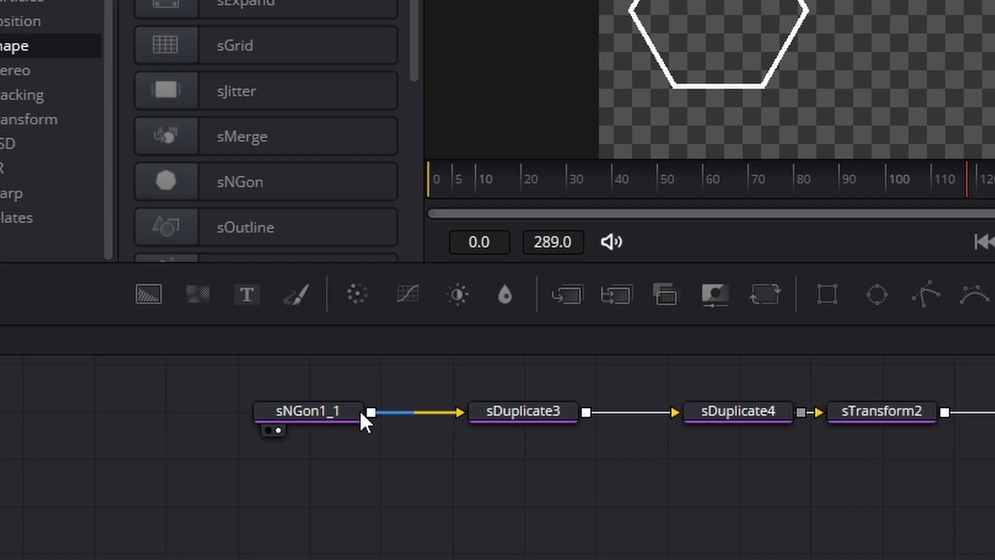
Display the copied hexagon sNGon1_1 in the viewer and set its Width to 0.094.
{"action": "left_click", "coordinate": [506, 411]}
{"action": "left_click", "coordinate": [321, 413]}
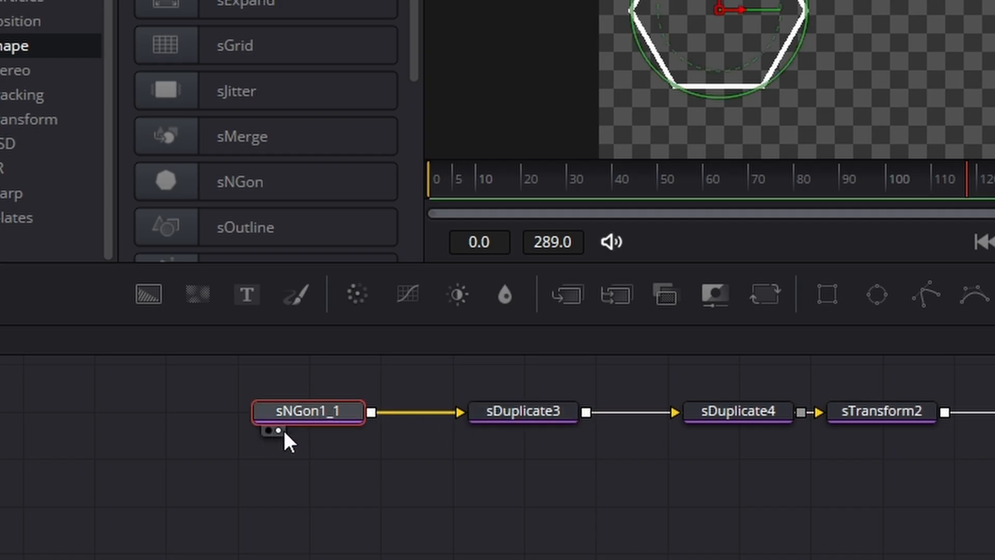
{"action": "left_click", "coordinate": [278, 430]}
{"action": "left_click", "coordinate": [275, 429]}
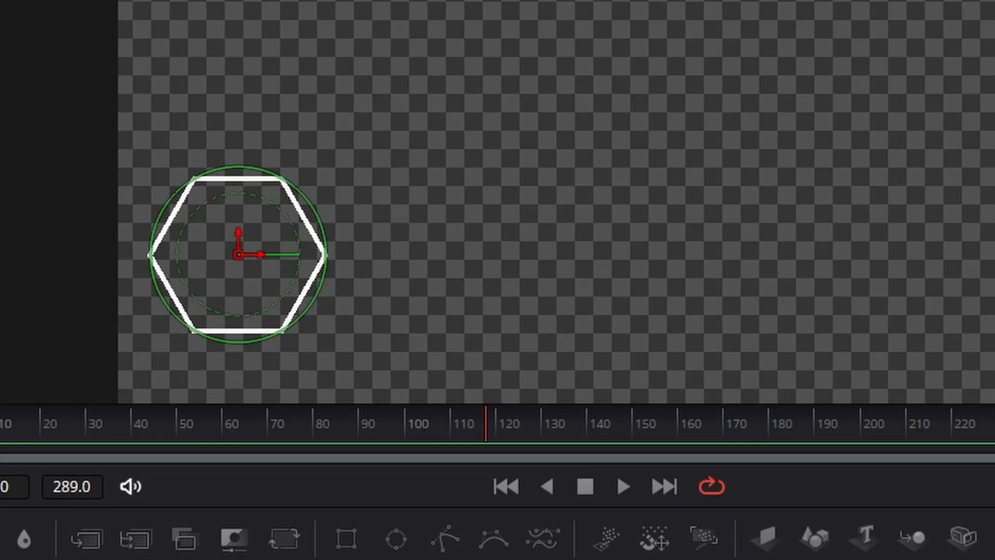
{"action": "left_click", "coordinate": [813, 305]}
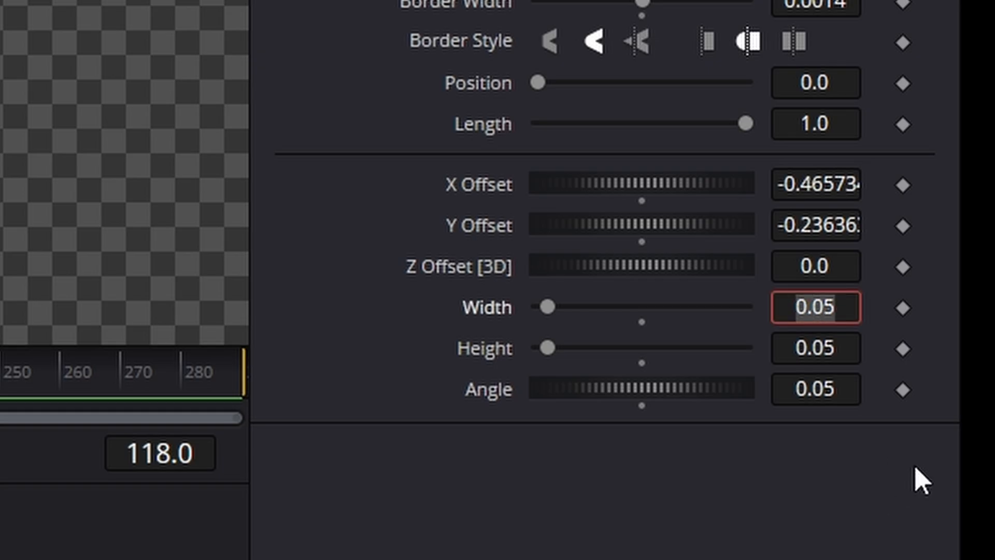
{"action": "type", "text": "0.09"}
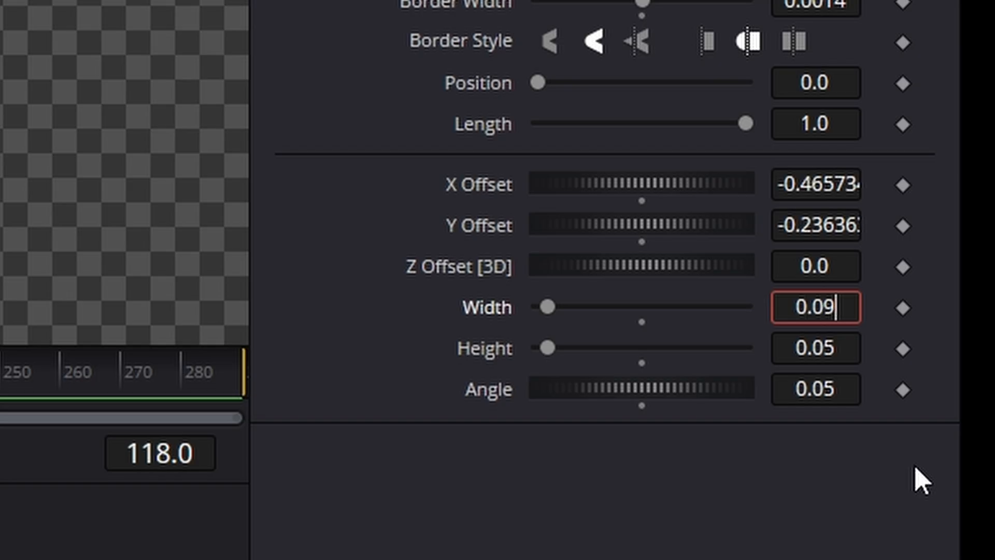
{"action": "key", "text": "Return"}
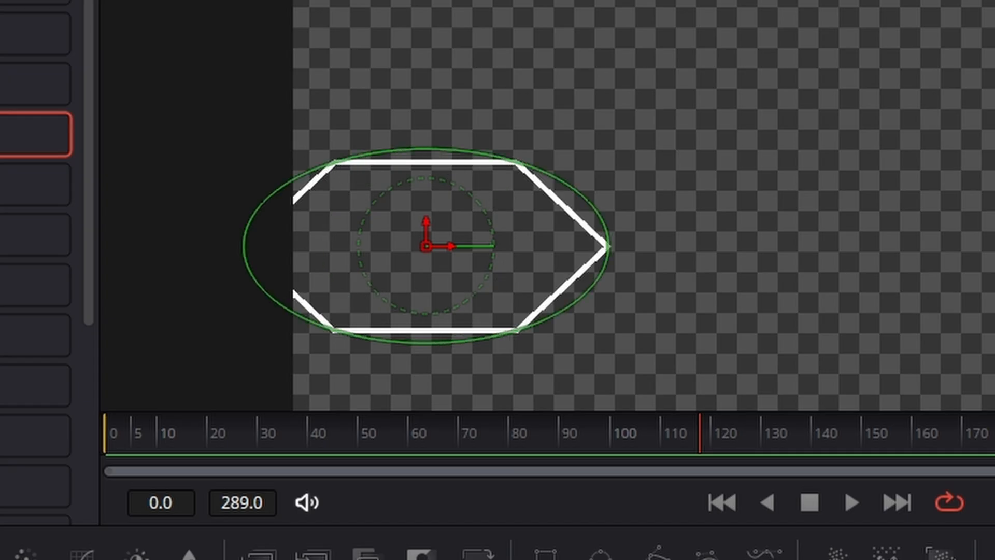
Set sNGon1_1's Height to 0.094 and nudge the hexagon slightly downward.
{"action": "left_click", "coordinate": [818, 350]}
{"action": "left_click", "coordinate": [817, 350]}
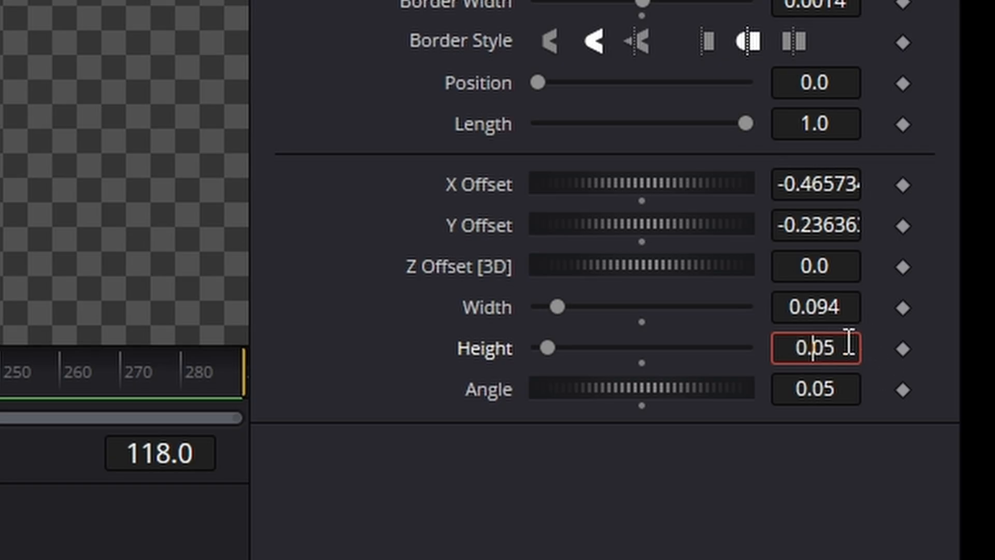
{"action": "key", "text": "End"}
{"action": "key", "text": "BackSpace"}
{"action": "key", "text": "BackSpace"}
{"action": "key", "text": "BackSpace"}
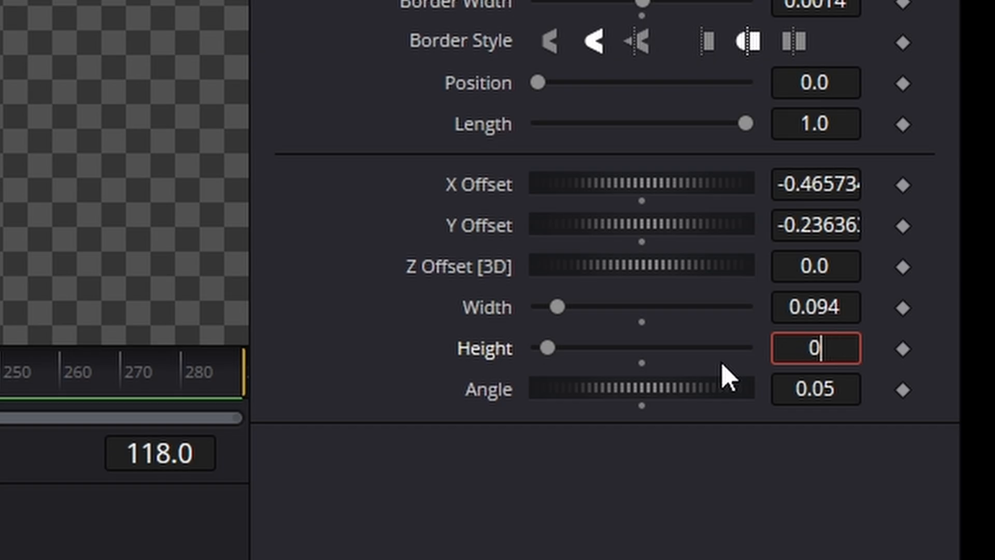
{"action": "key", "text": "BackSpace"}
{"action": "type", "text": "0.094"}
{"action": "key", "text": "Return"}
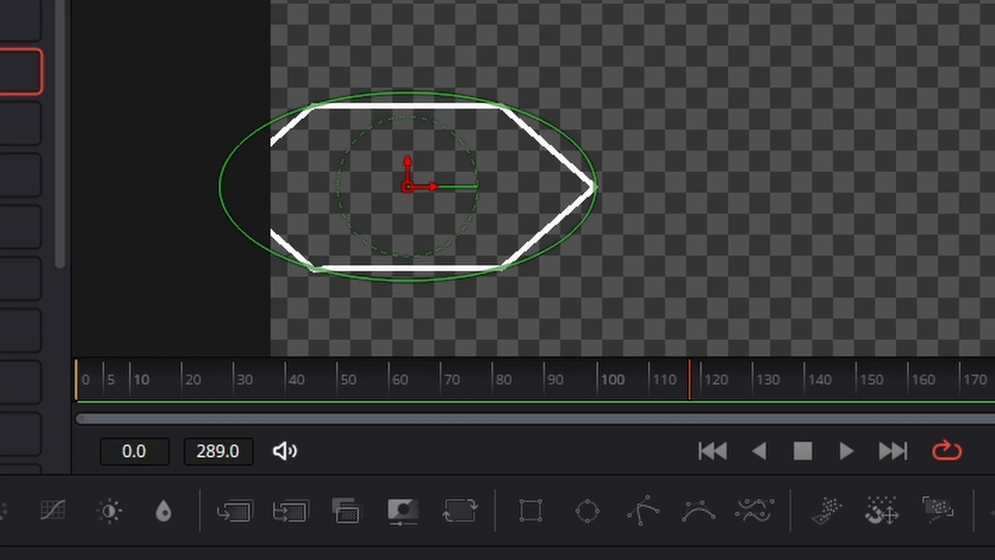
{"action": "left_click_drag", "start_coordinate": [409, 157], "coordinate": [402, 204]}
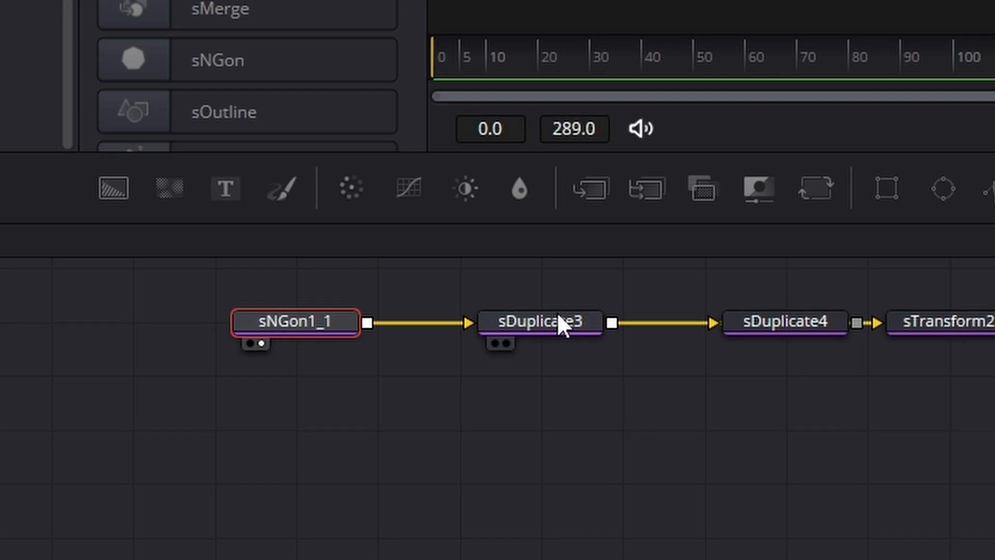
Display sDuplicate3 in the viewer, set its Copies to 50, and fine-tune its Y Offset until the stacked hexagon edges meet.
{"action": "left_click", "coordinate": [559, 317]}
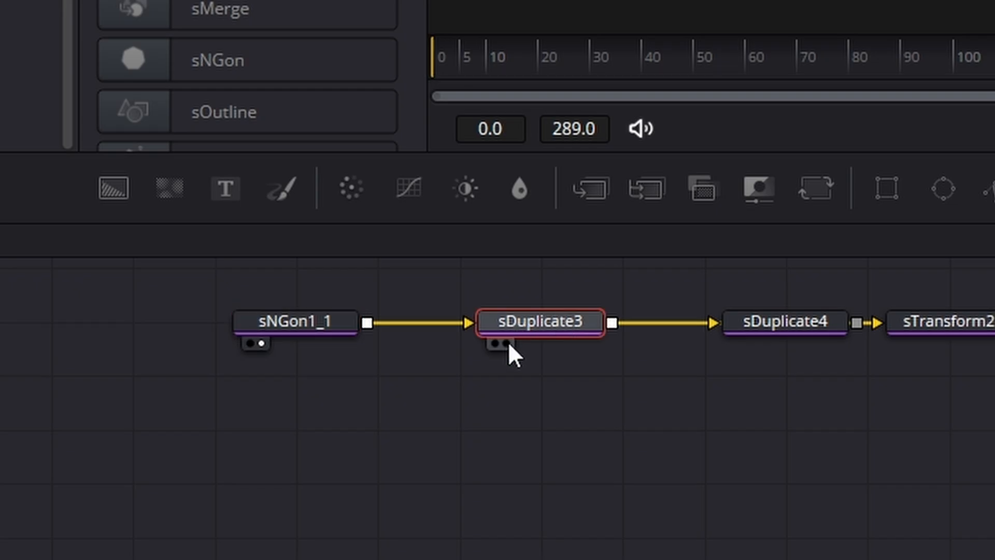
{"action": "left_click", "coordinate": [508, 343]}
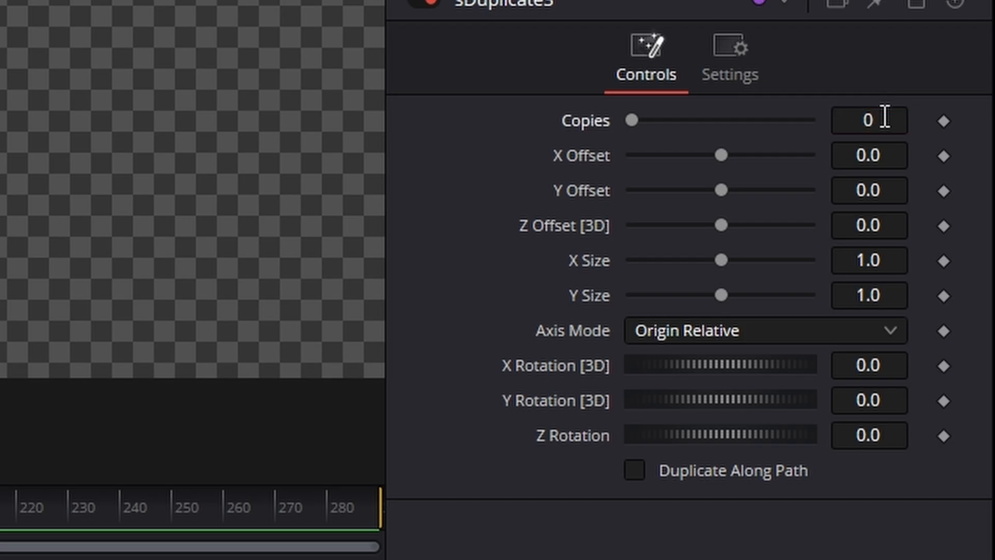
{"action": "left_click", "coordinate": [886, 116]}
{"action": "key", "text": "BackSpace"}
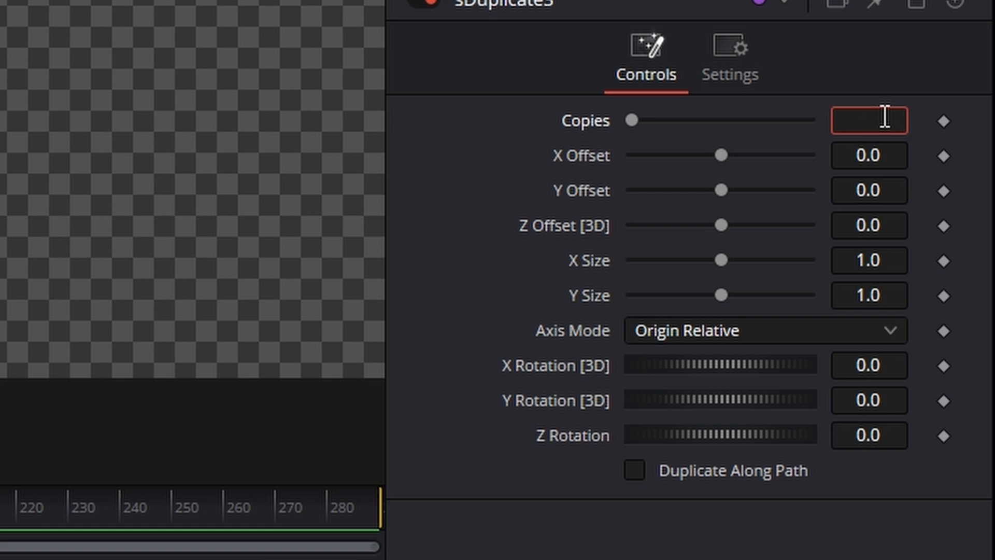
{"action": "type", "text": "50"}
{"action": "key", "text": "Tab"}
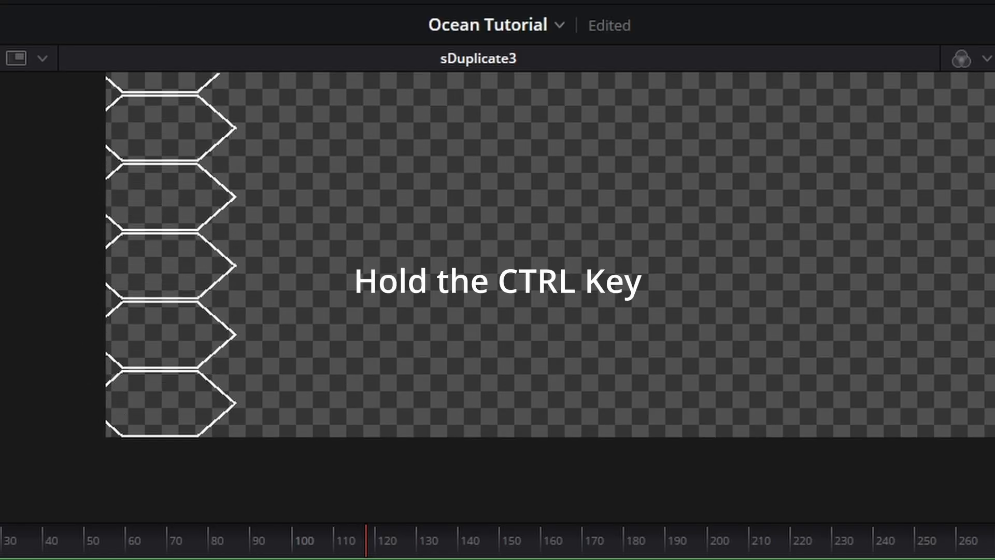
{"action": "left_click_drag", "start_coordinate": [762, 189], "coordinate": [758, 188]}
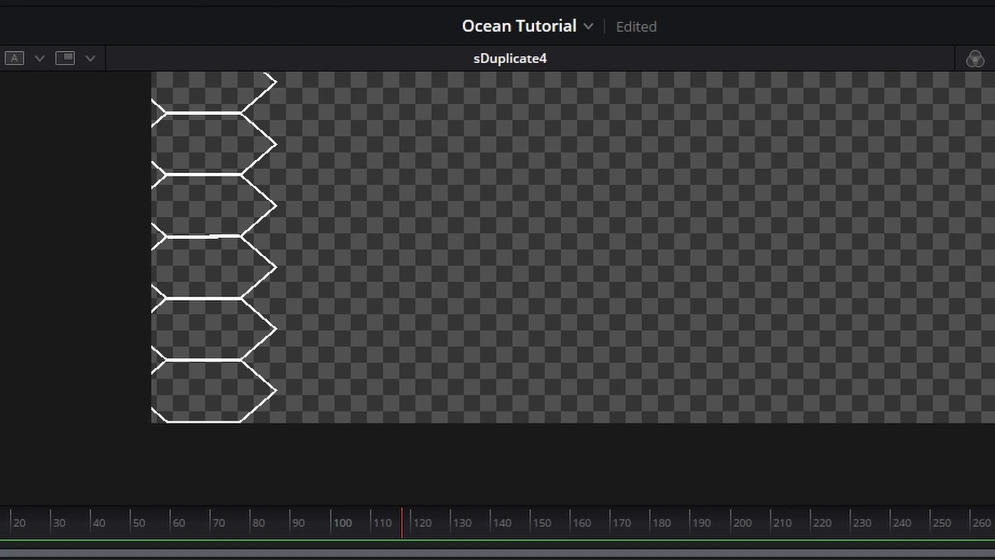
Set sDuplicate4's Copies to 40 and its X Offset to about 0.1 to repeat the hexagon column across the frame.
{"action": "scroll", "coordinate": [744, 308], "scroll_direction": "up", "scroll_amount": 2}
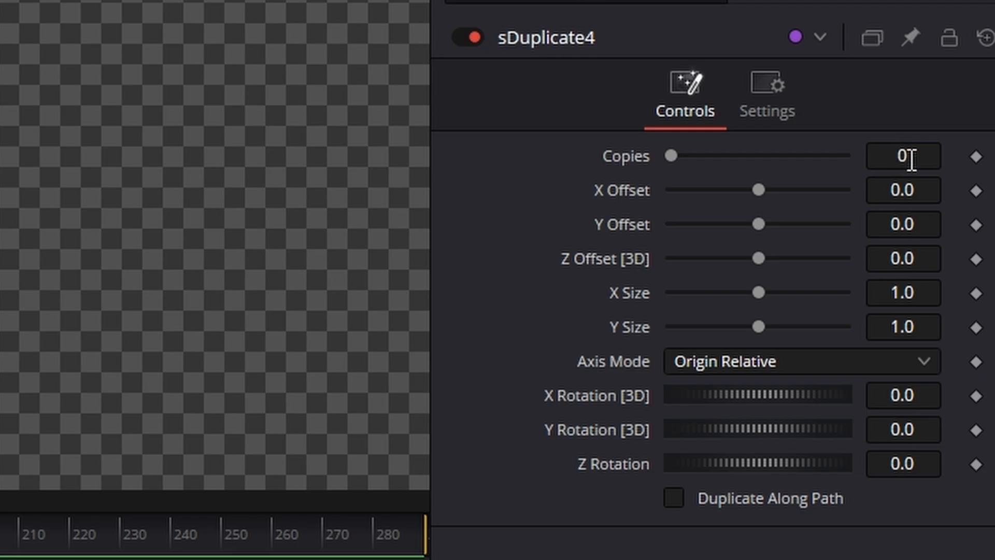
{"action": "left_click", "coordinate": [909, 158]}
{"action": "key", "text": "BackSpace"}
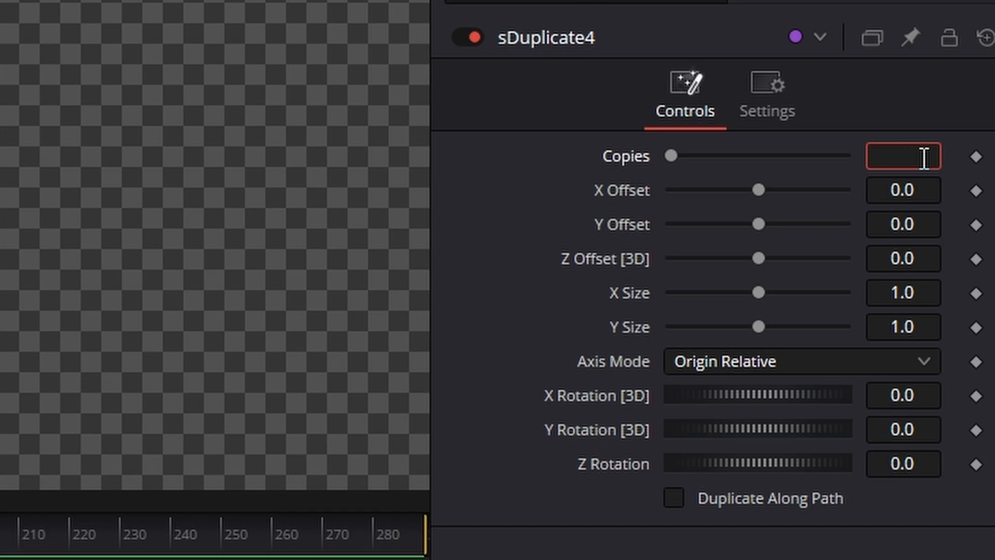
{"action": "type", "text": "40"}
{"action": "key", "text": "Tab"}
{"action": "type", "text": "0.03"}
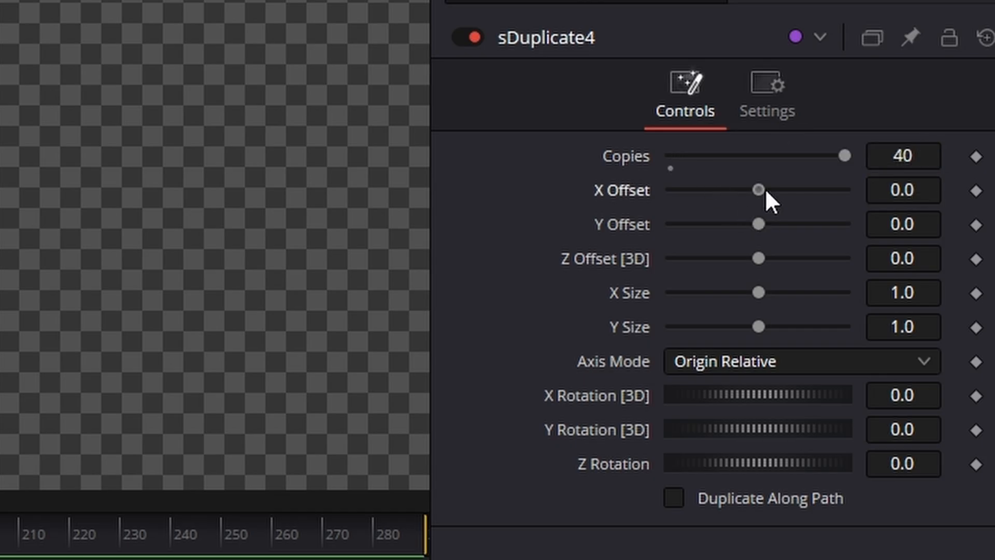
{"action": "key", "text": "Return"}
{"action": "left_click_drag", "start_coordinate": [767, 189], "coordinate": [803, 191]}
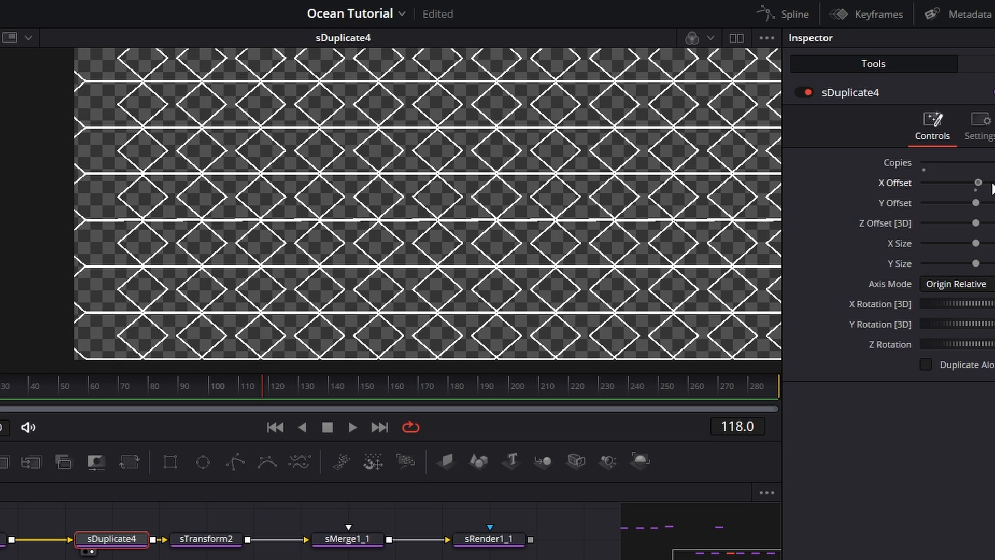
{"action": "left_click_drag", "start_coordinate": [979, 183], "coordinate": [981, 183]}
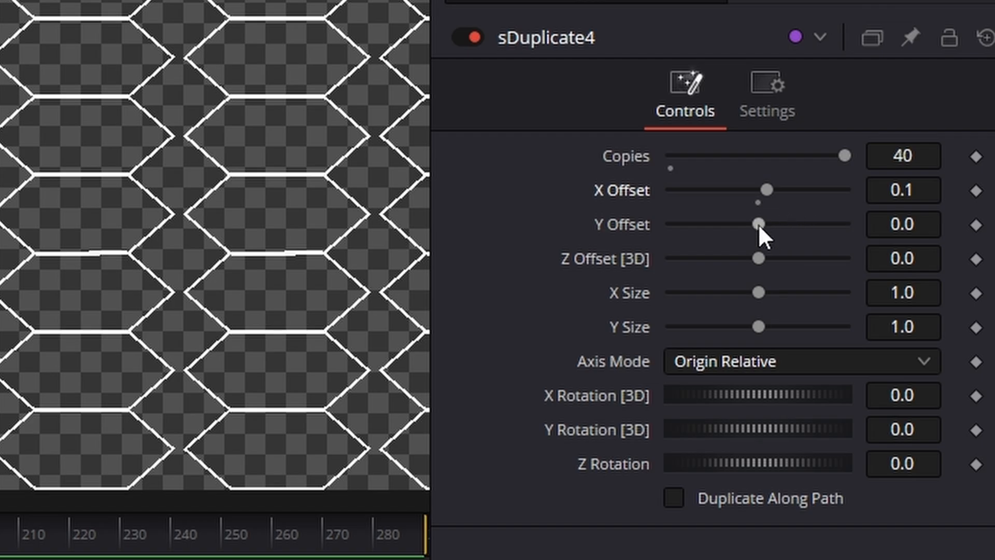
Raise sDuplicate4's Y Offset and fine-tune its X Offset until neighbouring hexagon columns interlock with only a narrow gap.
{"action": "left_click_drag", "start_coordinate": [757, 224], "coordinate": [774, 223]}
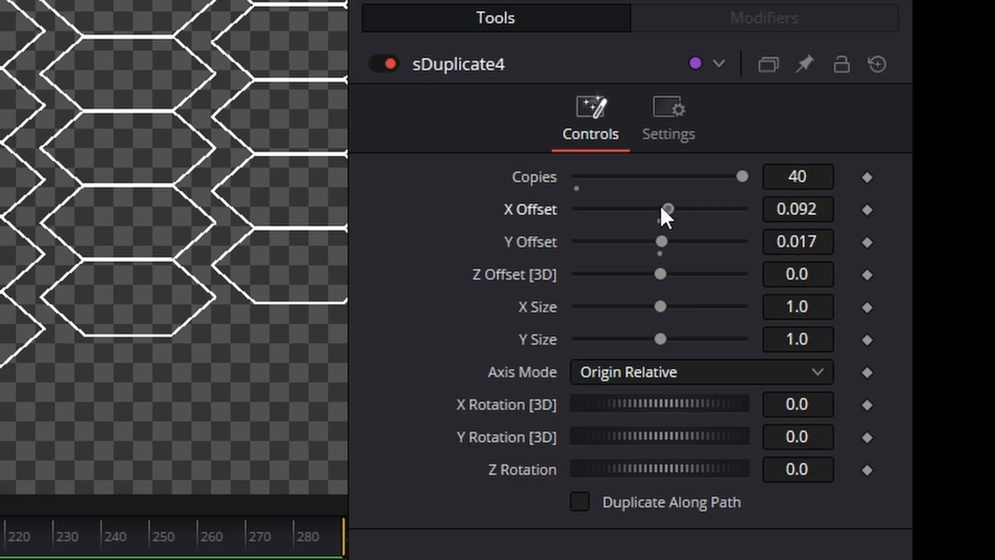
{"action": "left_click_drag", "start_coordinate": [661, 204], "coordinate": [649, 205]}
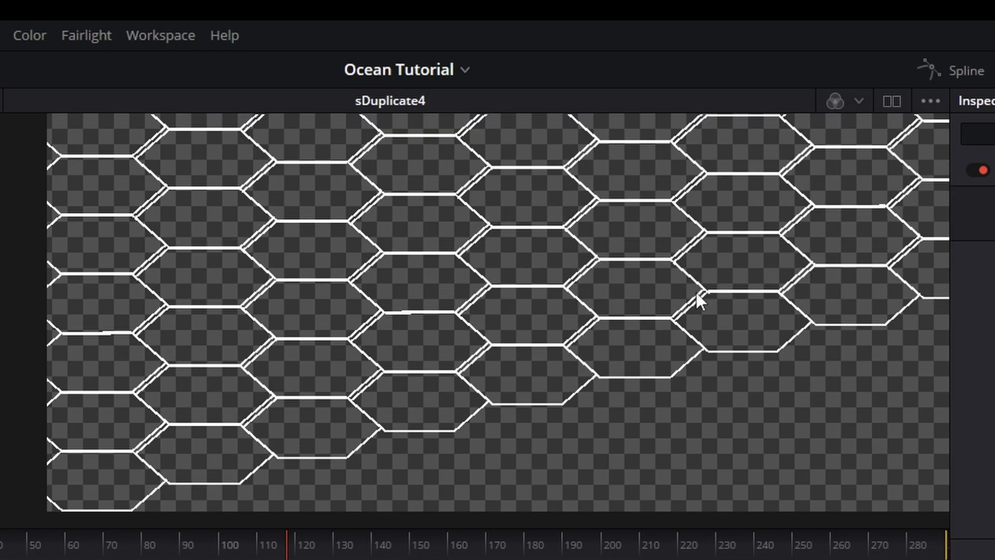
{"action": "scroll", "coordinate": [677, 291], "scroll_direction": "down", "scroll_amount": 2}
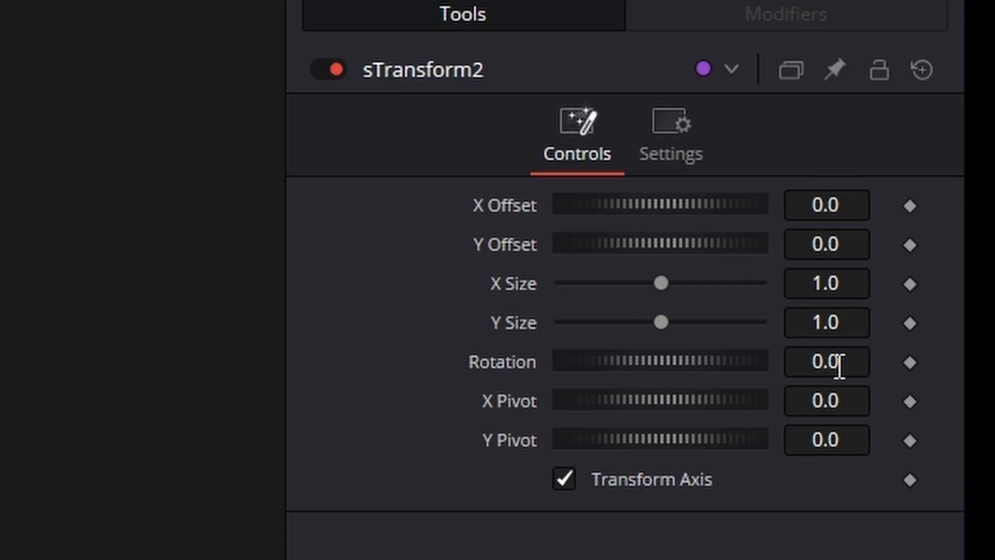
Set sTransform2's Rotation to -20, display it in the viewer, and shift the hexagon pattern down to cover the empty lower area.
{"action": "left_click", "coordinate": [826, 361]}
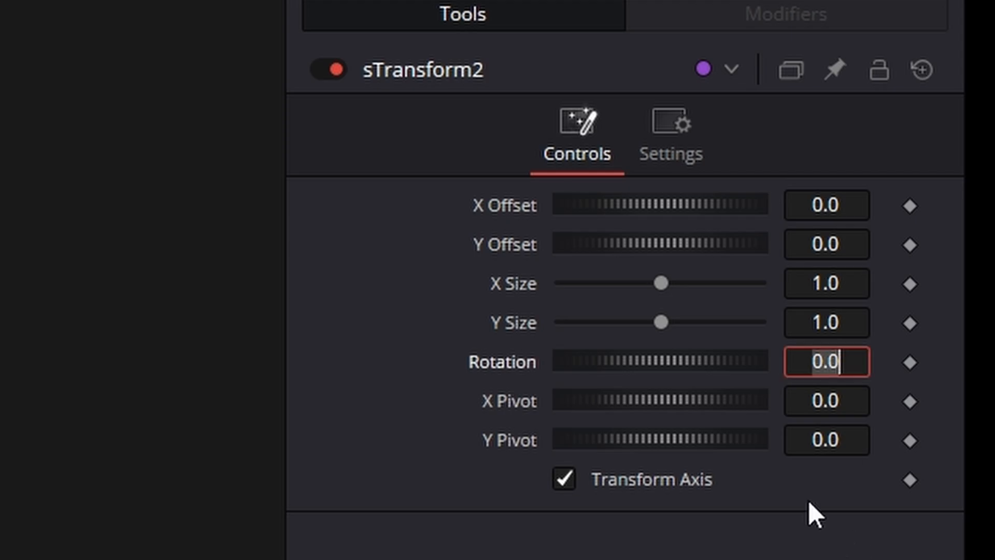
{"action": "type", "text": "-20"}
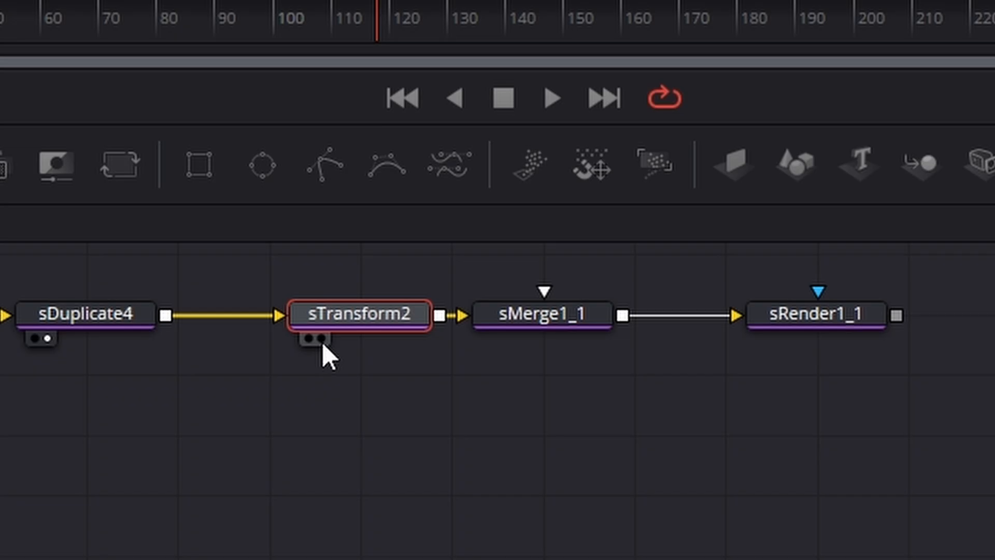
{"action": "left_click", "coordinate": [322, 338]}
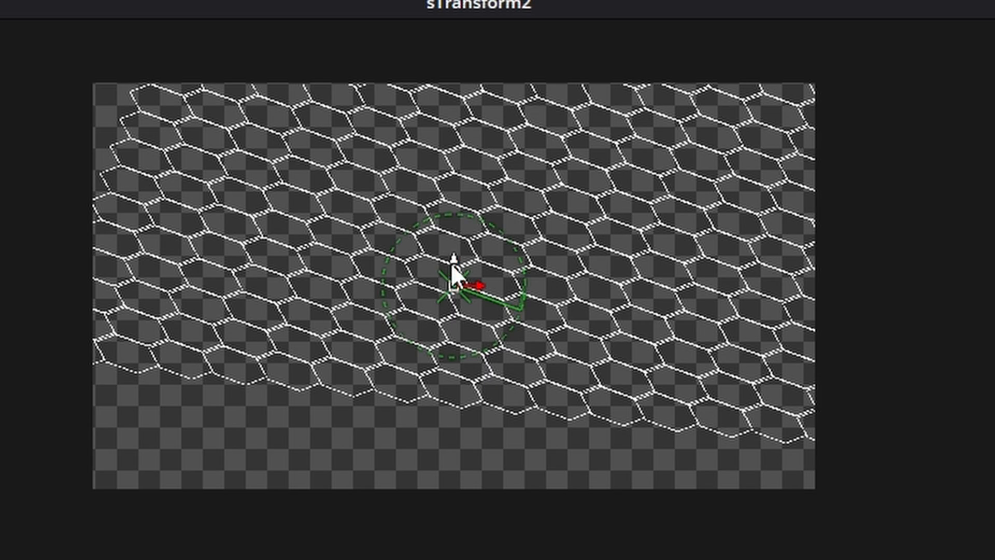
{"action": "left_click_drag", "start_coordinate": [453, 263], "coordinate": [452, 361]}
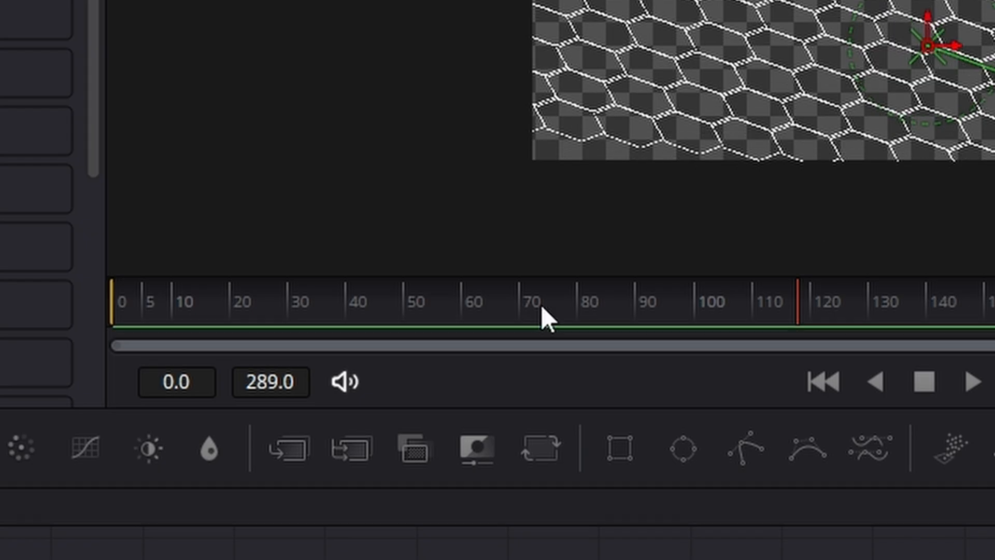
Go to frame 0, move the hexagon pattern left to an X Offset of -2.042, and keyframe sTransform2's X and Y Offsets.
{"action": "left_click_drag", "start_coordinate": [544, 317], "coordinate": [88, 318]}
{"action": "left_click_drag", "start_coordinate": [956, 46], "coordinate": [394, 53]}
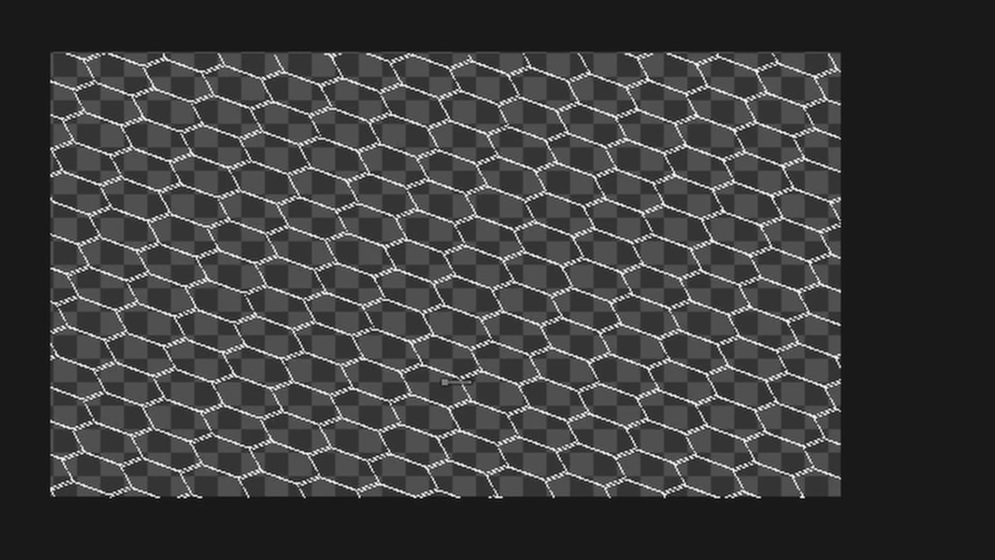
{"action": "left_click_drag", "start_coordinate": [453, 406], "coordinate": [82, 407]}
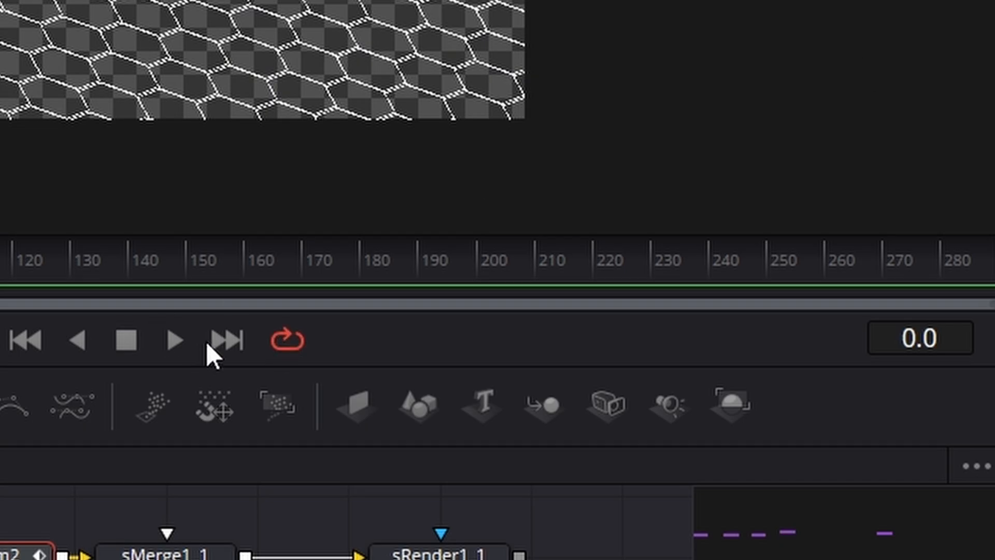
At frame 289, set sTransform2's X Offset to -1.056 and lower its Y Offset, then play the animation from the start.
{"action": "left_click", "coordinate": [228, 342]}
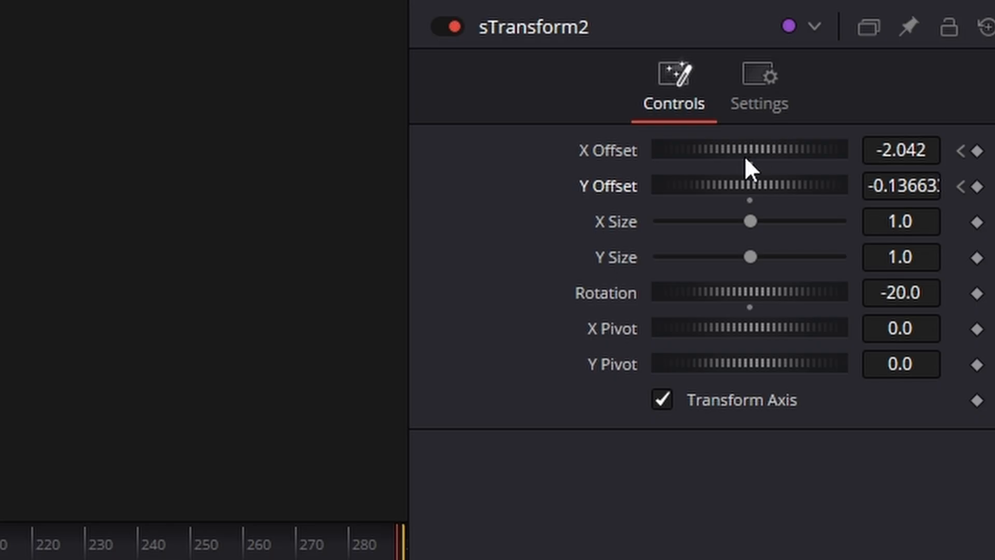
{"action": "left_click_drag", "start_coordinate": [745, 157], "coordinate": [765, 155]}
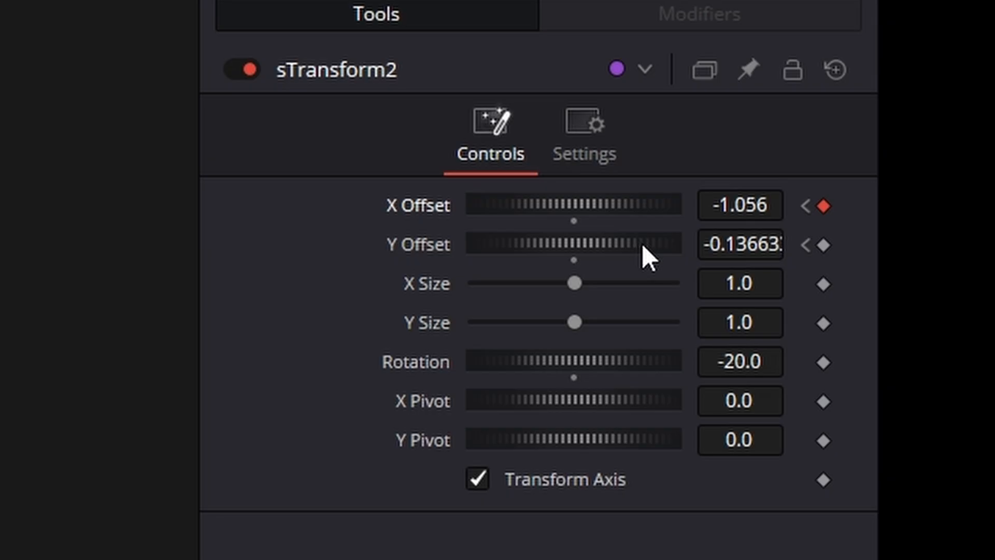
{"action": "left_click_drag", "start_coordinate": [642, 243], "coordinate": [626, 244]}
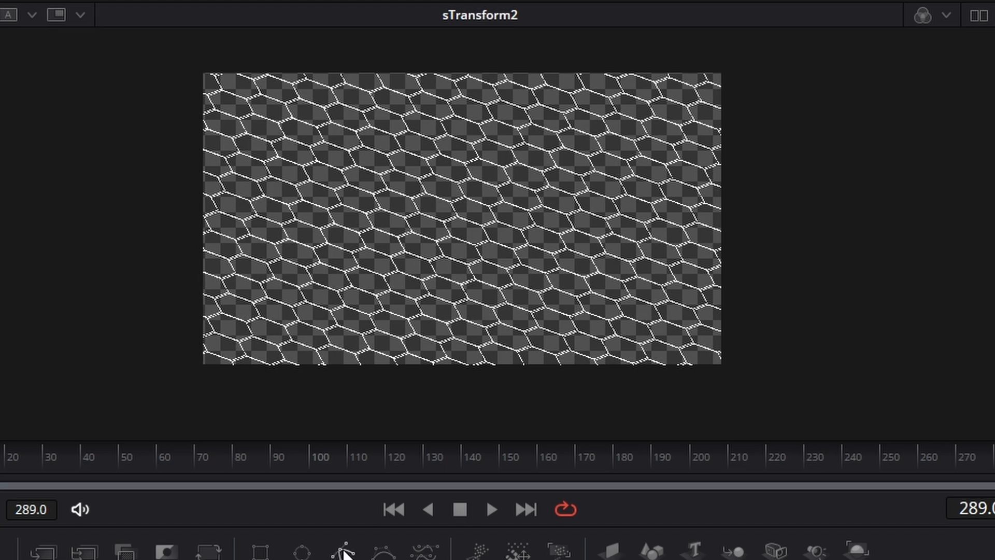
{"action": "left_click", "coordinate": [395, 512]}
{"action": "left_click", "coordinate": [492, 508]}
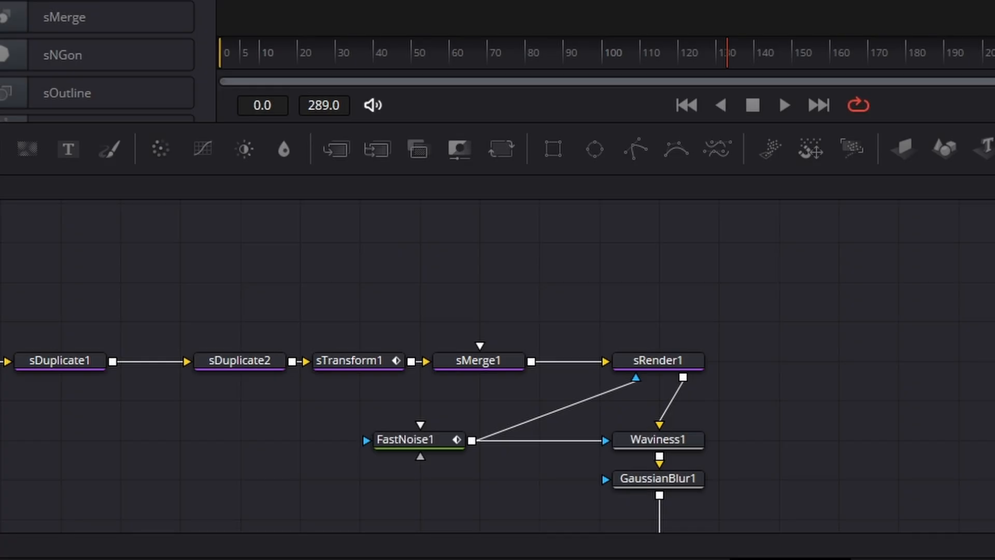
Move the sRender1_1 node down beside GaussianBlur1, above the connection between Merge1 and MediaOut1.
{"action": "scroll", "coordinate": [971, 362], "scroll_direction": "up", "scroll_amount": 4}
{"action": "left_click_drag", "start_coordinate": [971, 363], "coordinate": [972, 469]}
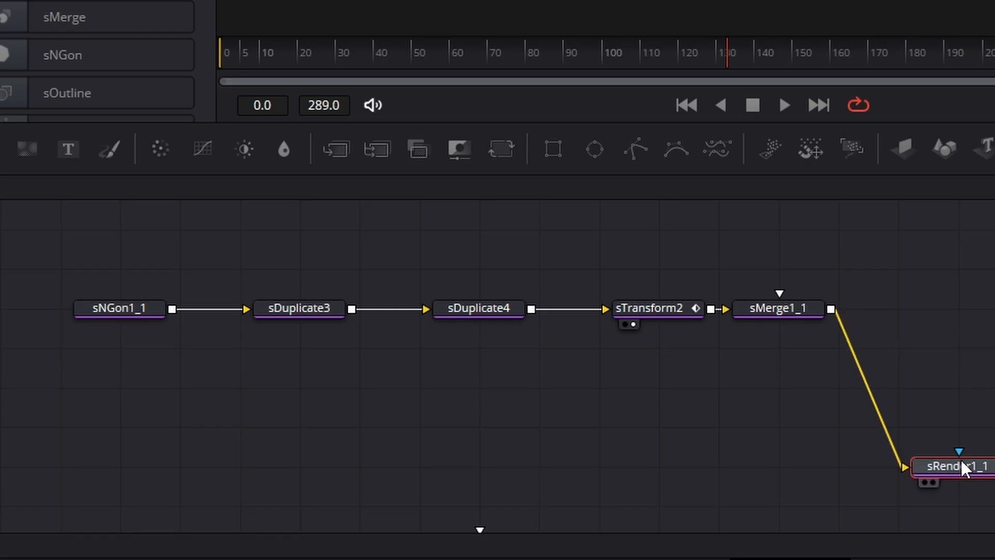
{"action": "scroll", "coordinate": [983, 468], "scroll_direction": "down", "scroll_amount": 2}
{"action": "left_click_drag", "start_coordinate": [968, 342], "coordinate": [910, 503]}
{"action": "scroll", "coordinate": [956, 426], "scroll_direction": "down", "scroll_amount": 2}
{"action": "left_click_drag", "start_coordinate": [906, 375], "coordinate": [902, 415]}
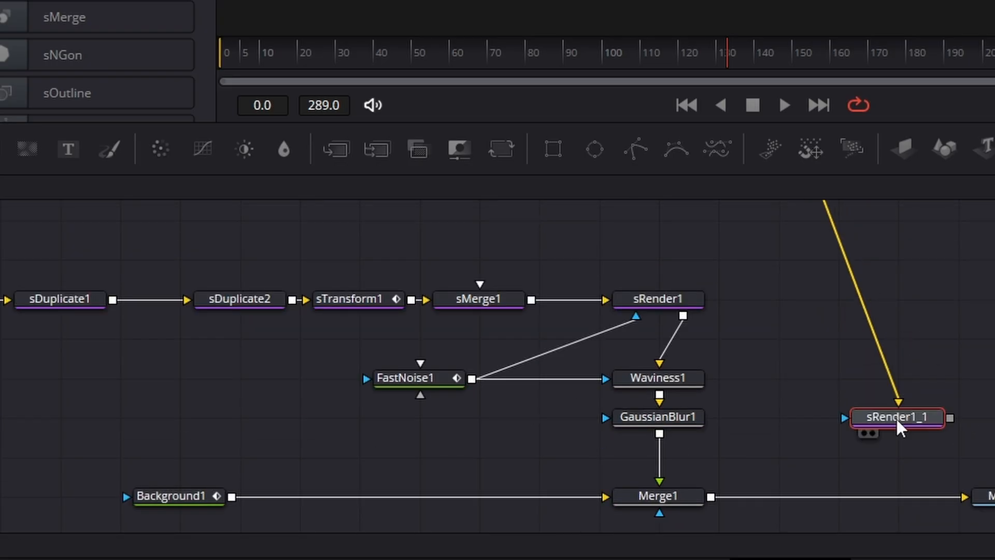
Move MediaOut1 farther right, connect sRender1_1 to Merge1's output to create a new merge, and align sRender1_1 above it.
{"action": "left_click_drag", "start_coordinate": [760, 477], "coordinate": [951, 461]}
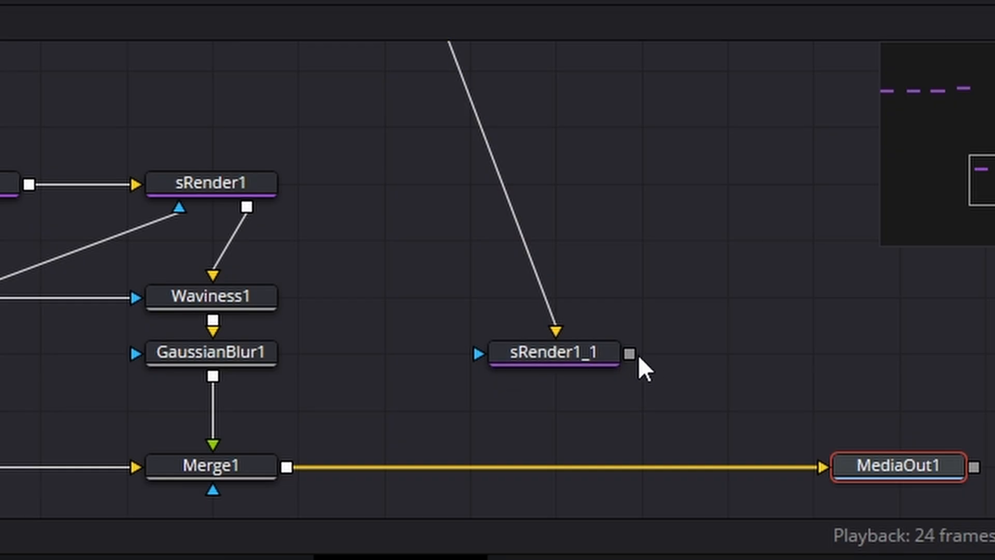
{"action": "left_click_drag", "start_coordinate": [630, 350], "coordinate": [288, 470]}
{"action": "left_click_drag", "start_coordinate": [550, 348], "coordinate": [560, 192]}
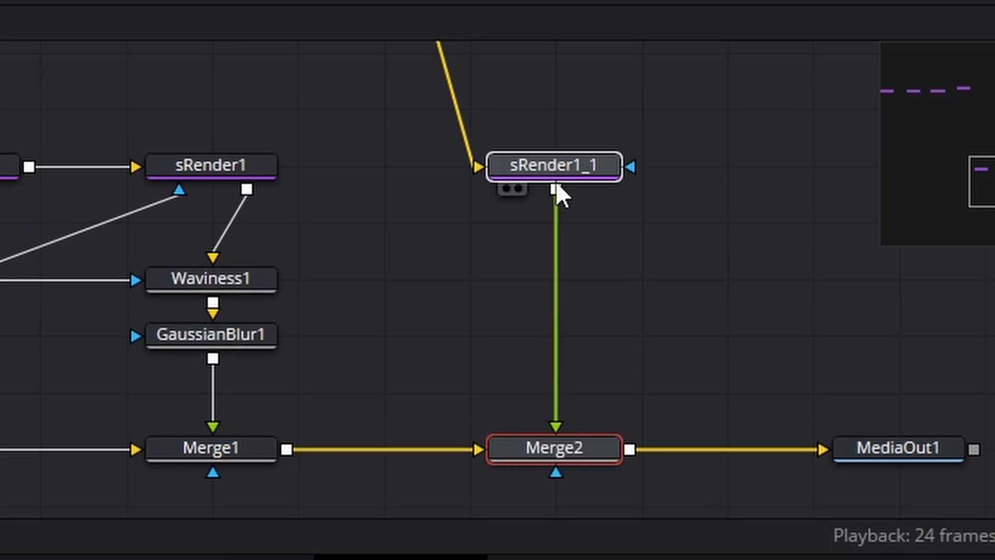
Insert a Waviness node after sRender1_1 and set its Waviness Type to Horizontal.
{"action": "left_click", "coordinate": [523, 271]}
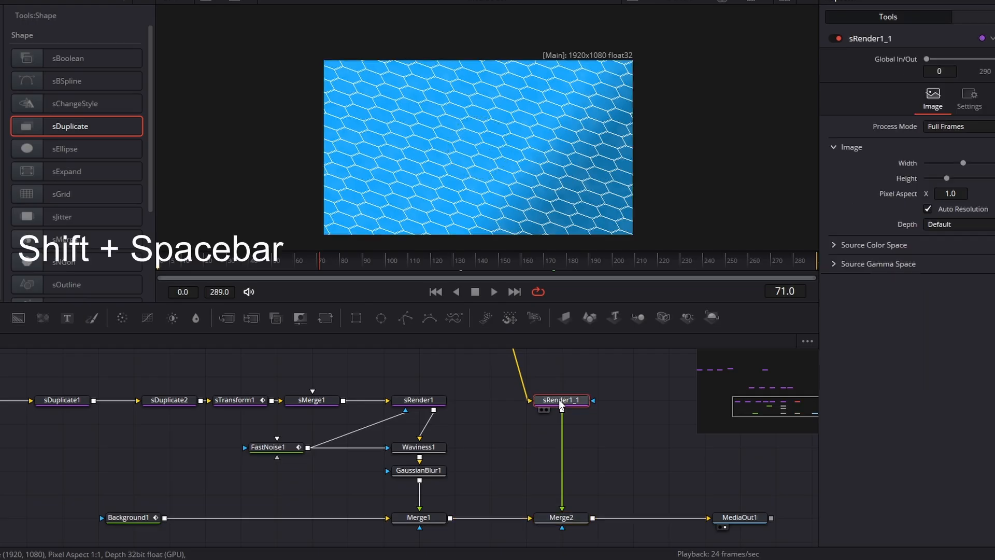
{"action": "key", "text": "shift+space"}
{"action": "type", "text": "wav"}
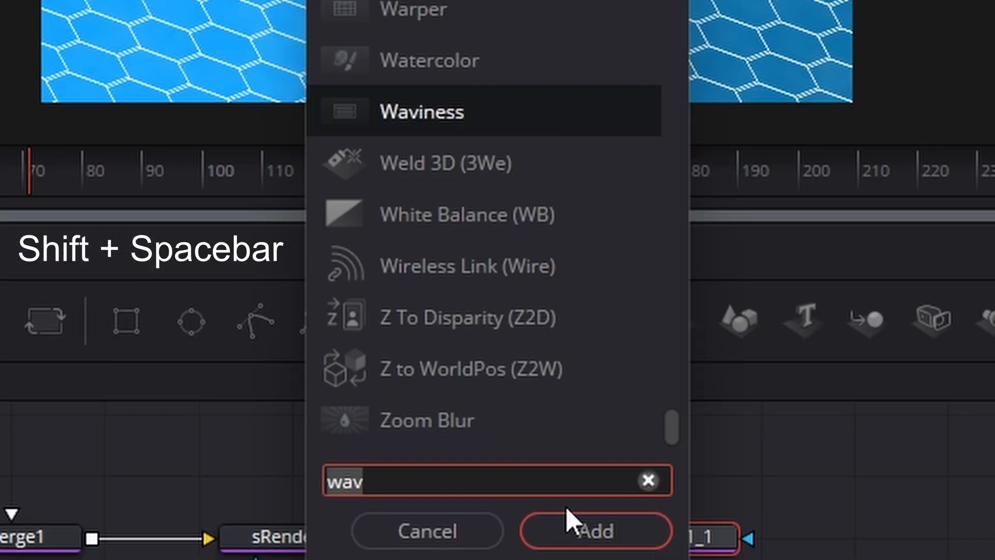
{"action": "left_click", "coordinate": [480, 159]}
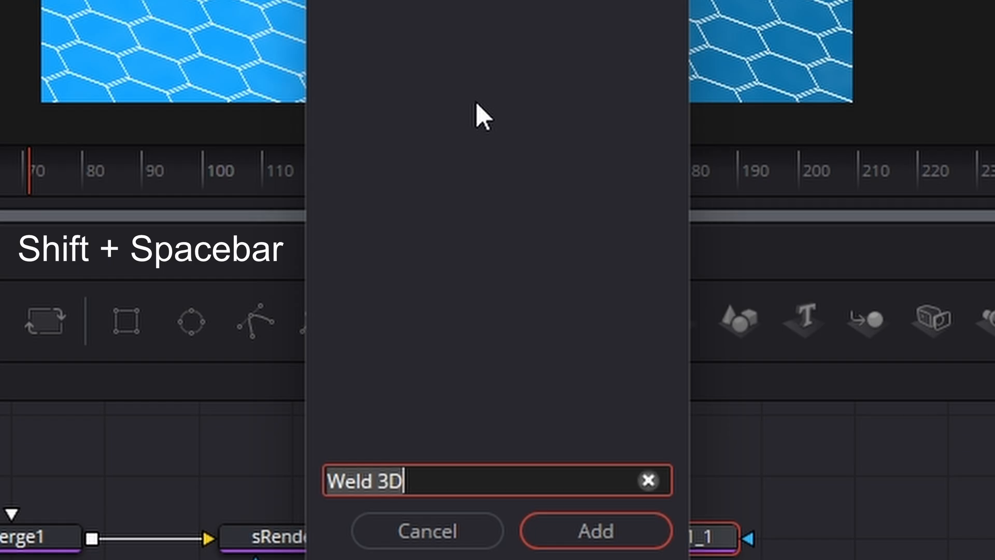
{"action": "key", "text": "BackSpace"}
{"action": "type", "text": "wa"}
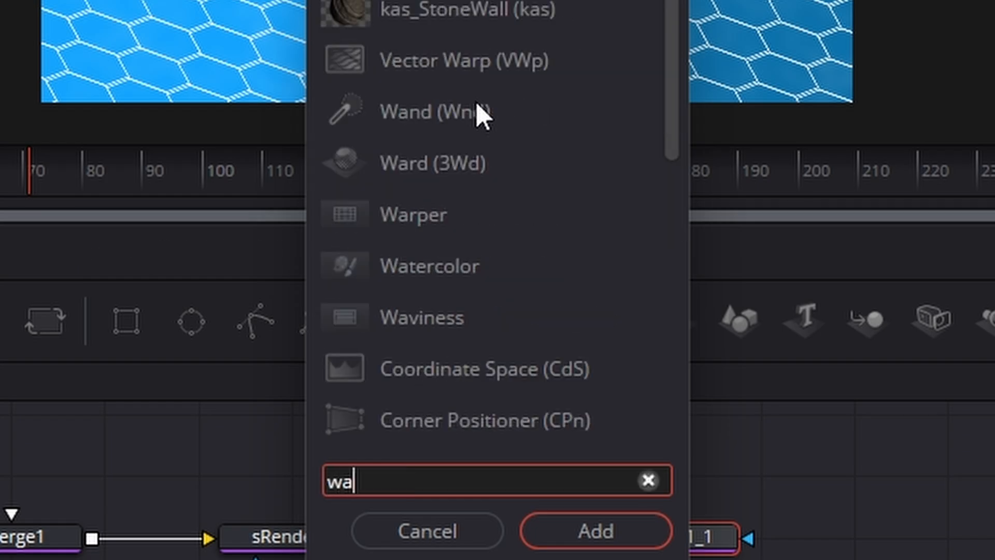
{"action": "type", "text": "v"}
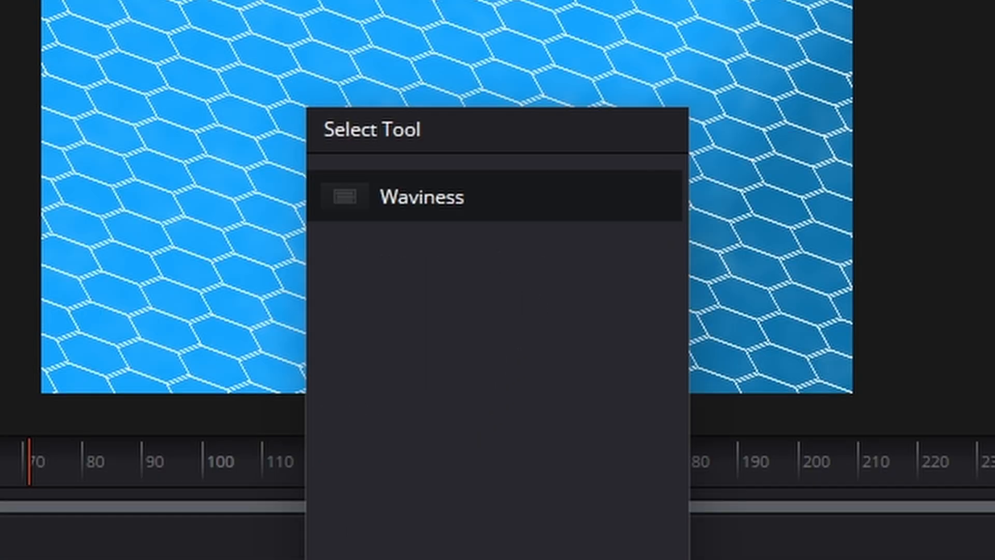
{"action": "key", "text": "Return"}
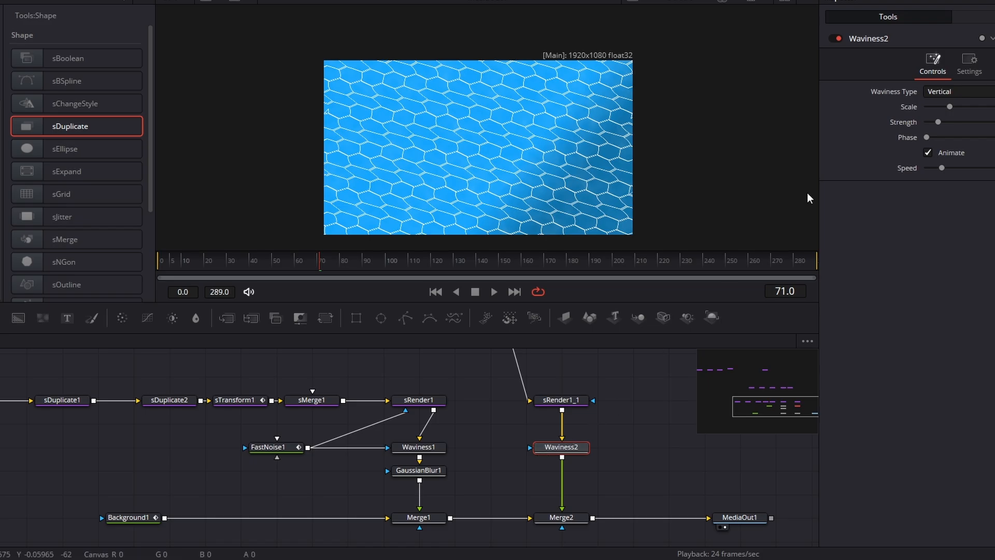
{"action": "left_click", "coordinate": [959, 94]}
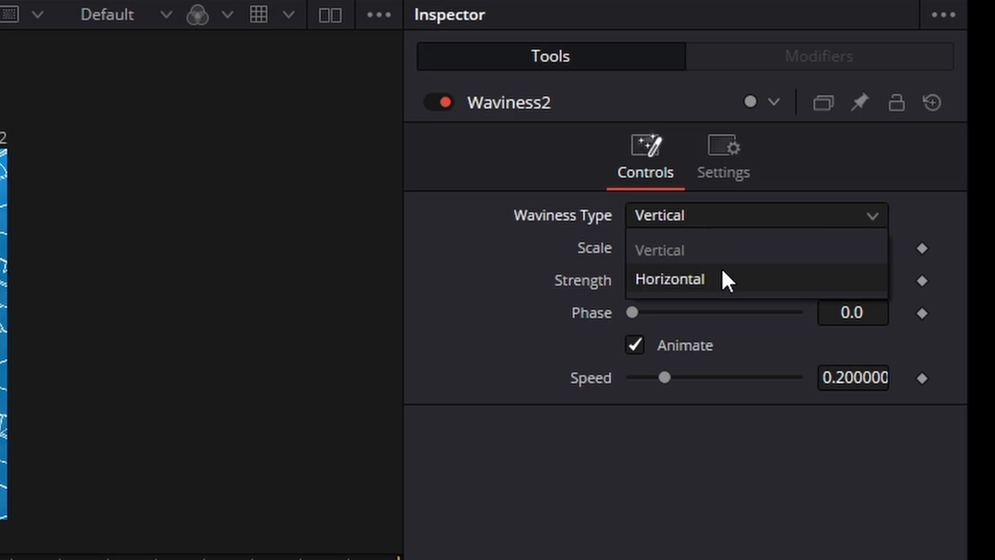
{"action": "left_click", "coordinate": [726, 278]}
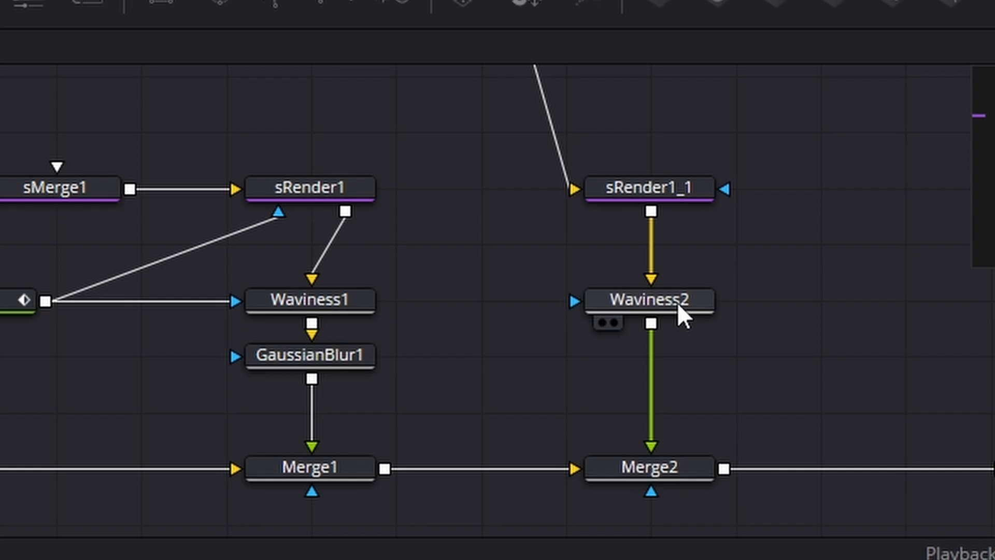
Insert a Gaussian Blur node after Waviness2, ahead of Merge2.
{"action": "left_click", "coordinate": [677, 303]}
{"action": "key", "text": "shift+space"}
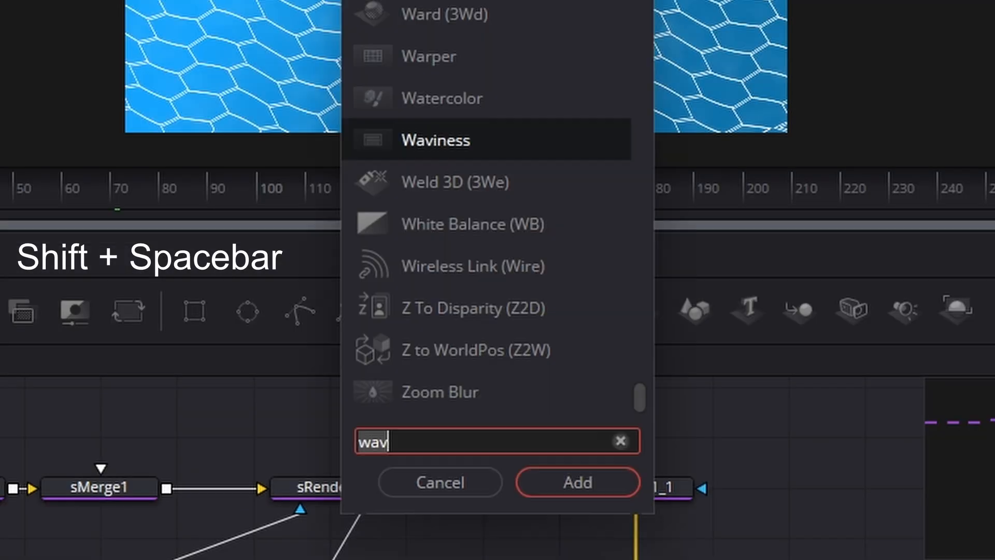
{"action": "key", "text": "BackSpace"}
{"action": "type", "text": "blur"}
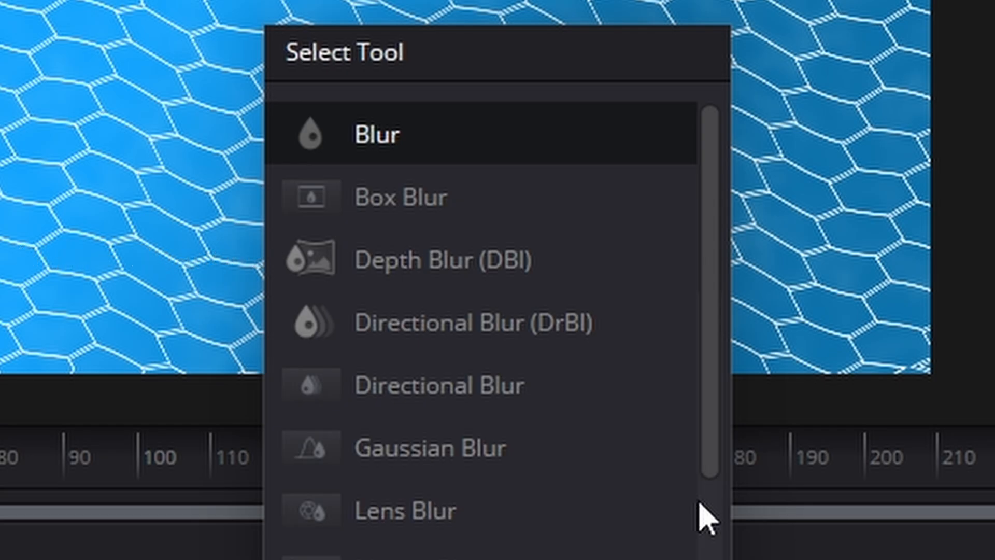
{"action": "left_click", "coordinate": [448, 436]}
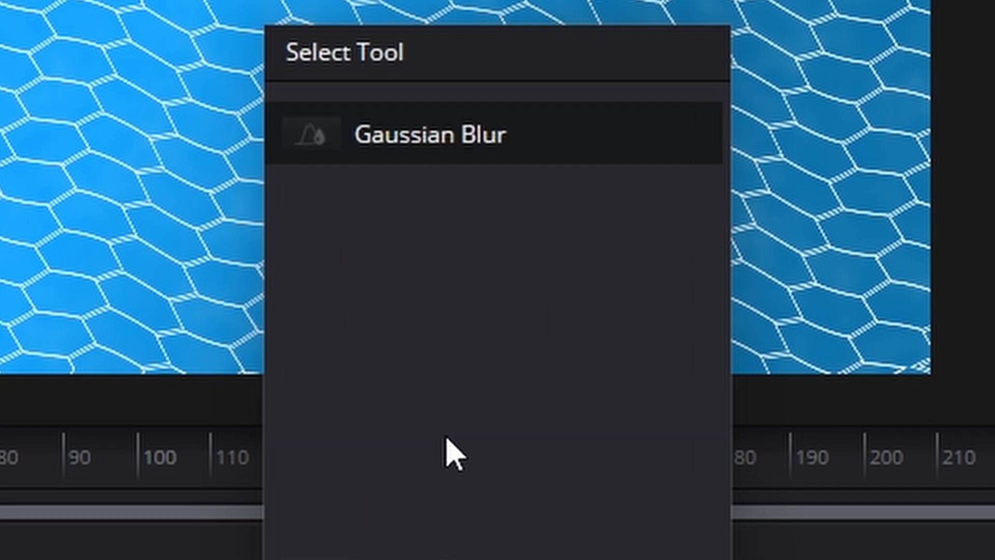
{"action": "left_click", "coordinate": [657, 364]}
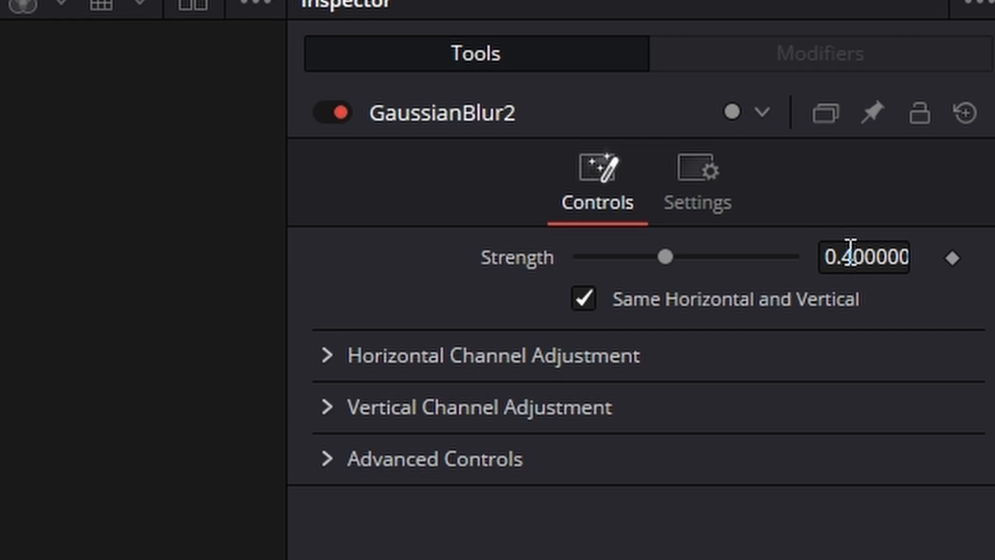
Change GaussianBlur2's Strength, keeping horizontal and vertical blur the same, and play the animation.
{"action": "left_click", "coordinate": [850, 256]}
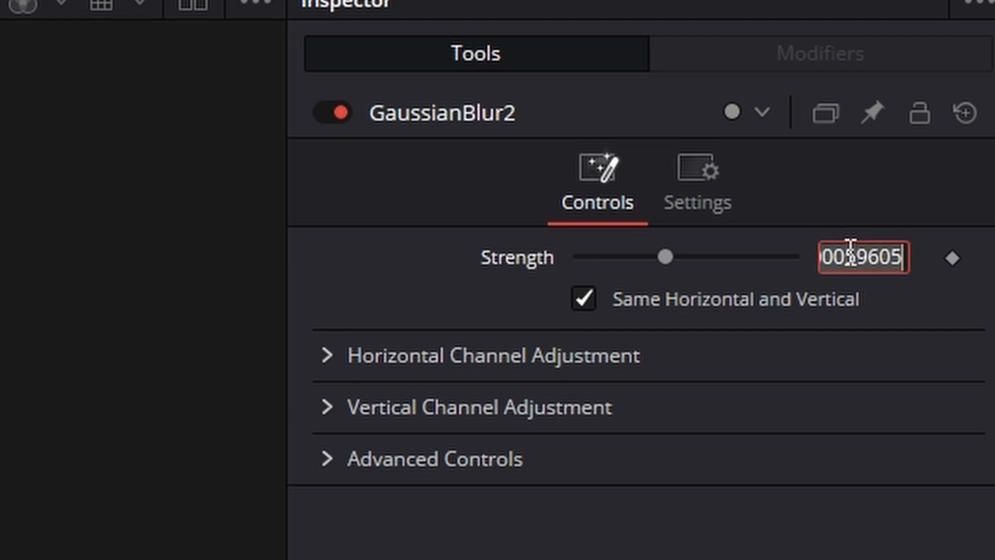
{"action": "type", "text": "0."}
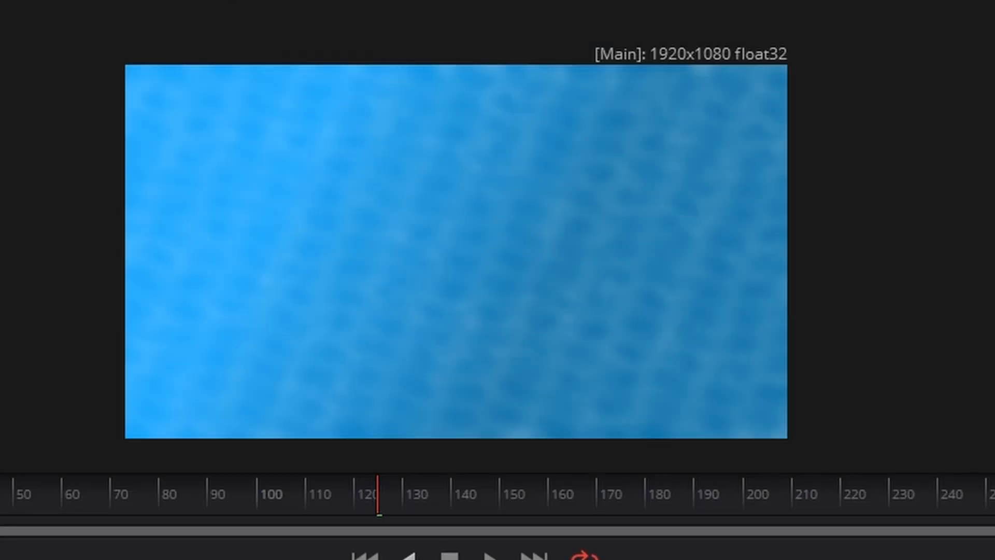
{"action": "key", "text": "space"}
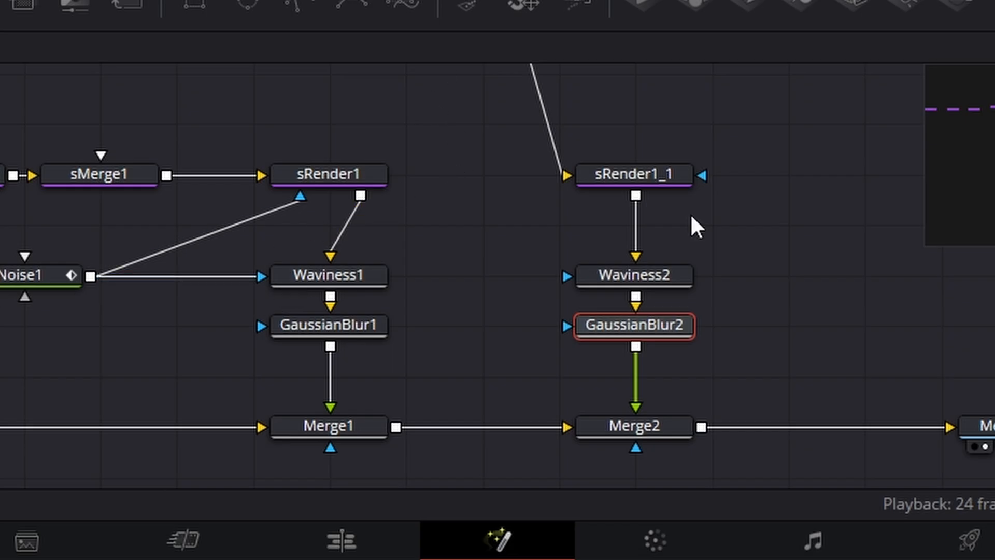
Shift the sRender1_1 branch to the right and connect a new FastNoise node to sRender1_1's mask input.
{"action": "left_click_drag", "start_coordinate": [506, 107], "coordinate": [861, 492]}
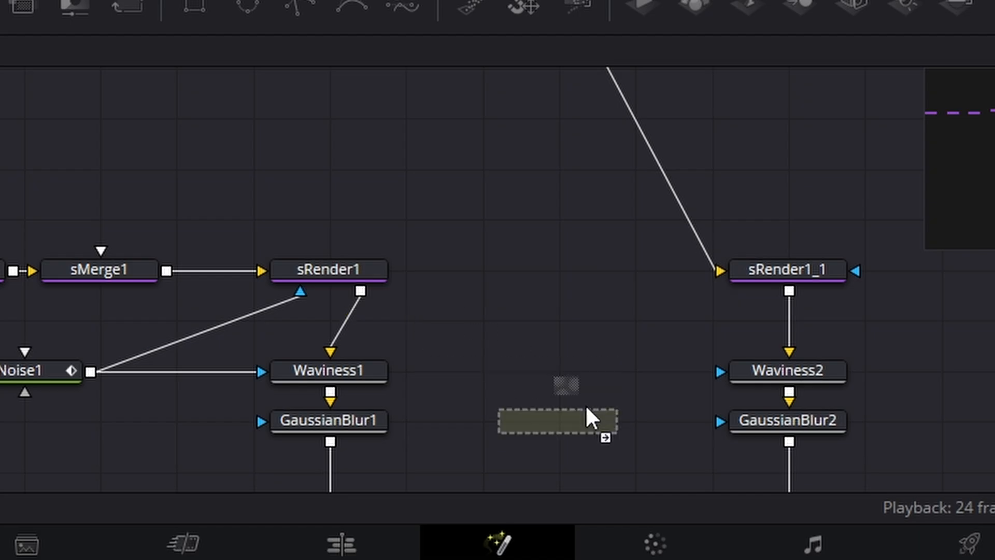
{"action": "left_click", "coordinate": [608, 406]}
{"action": "scroll", "coordinate": [623, 405], "scroll_direction": "down", "scroll_amount": 3}
{"action": "left_click_drag", "start_coordinate": [574, 304], "coordinate": [770, 190]}
View FastNoise2 and animate its Center from frame 0 to Y 1.324 at frame 289, playing the noise to check it.
{"action": "left_click", "coordinate": [601, 238]}
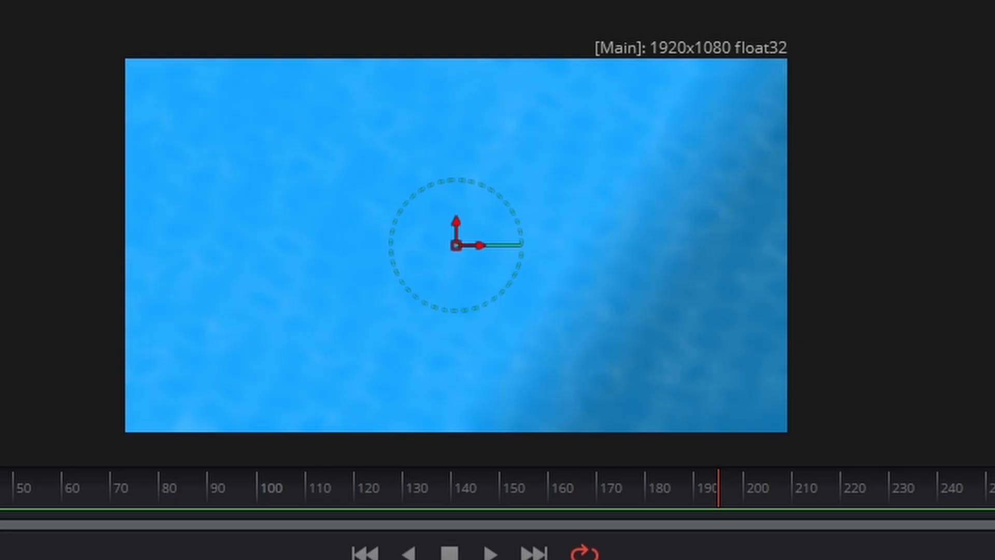
{"action": "key", "text": "1"}
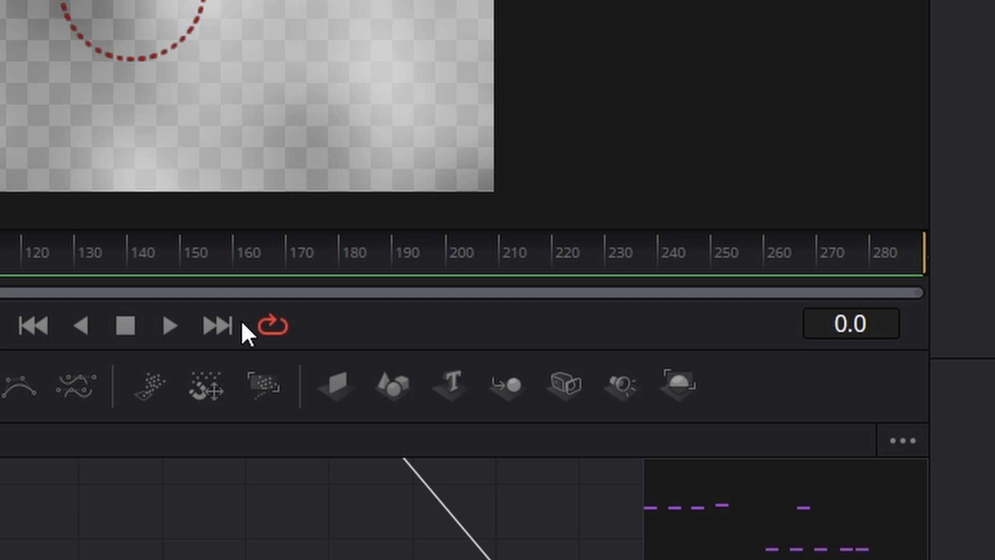
{"action": "left_click", "coordinate": [0, 504]}
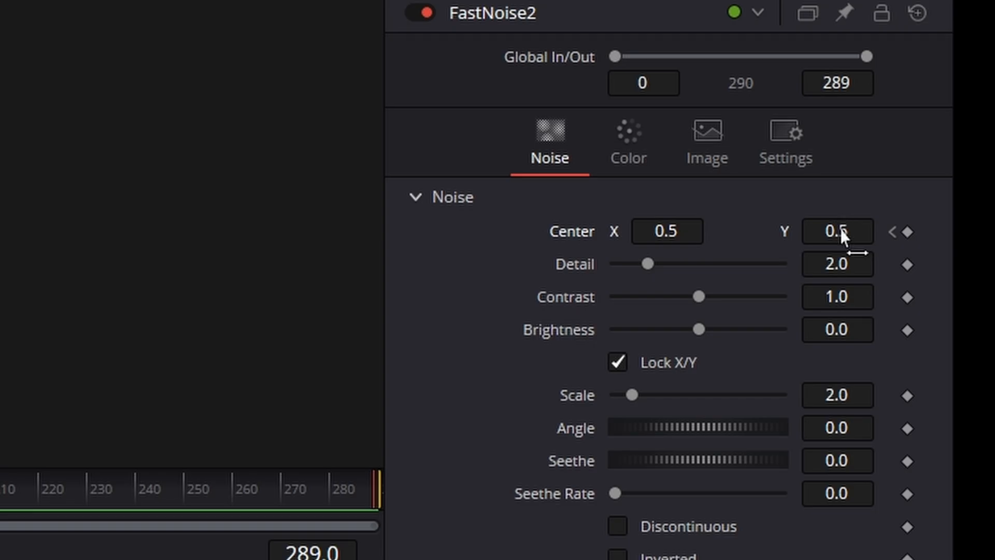
{"action": "mouse_move", "coordinate": [841, 229]}
{"action": "left_mouse_down"}
{"action": "mouse_move", "coordinate": [868, 231]}
{"action": "mouse_move", "coordinate": [818, 234]}
{"action": "left_mouse_up"}
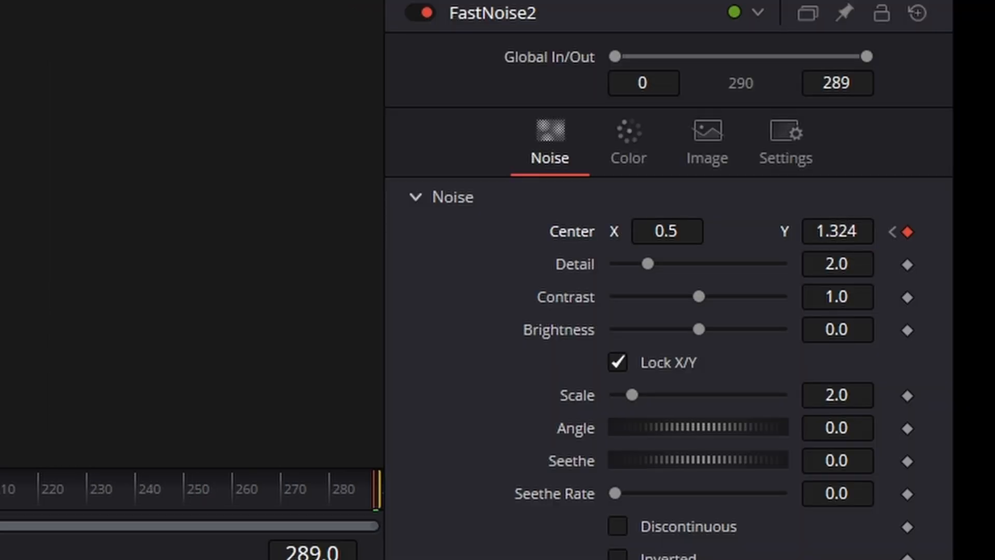
{"action": "key", "text": "space"}
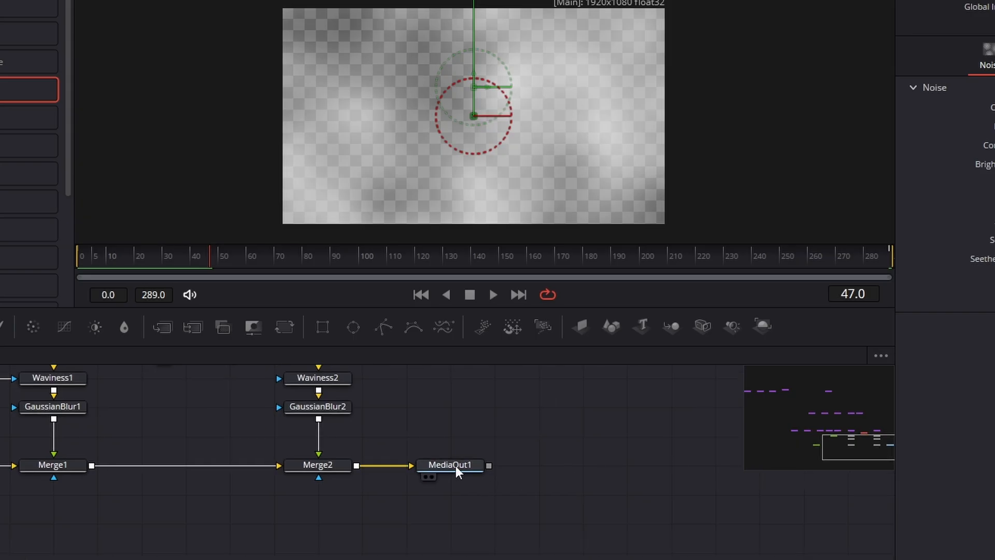
Move MediaOut1 farther right of Merge2, display it in the viewer and play the full composite.
{"action": "left_click_drag", "start_coordinate": [456, 465], "coordinate": [500, 465]}
{"action": "left_click", "coordinate": [476, 476]}
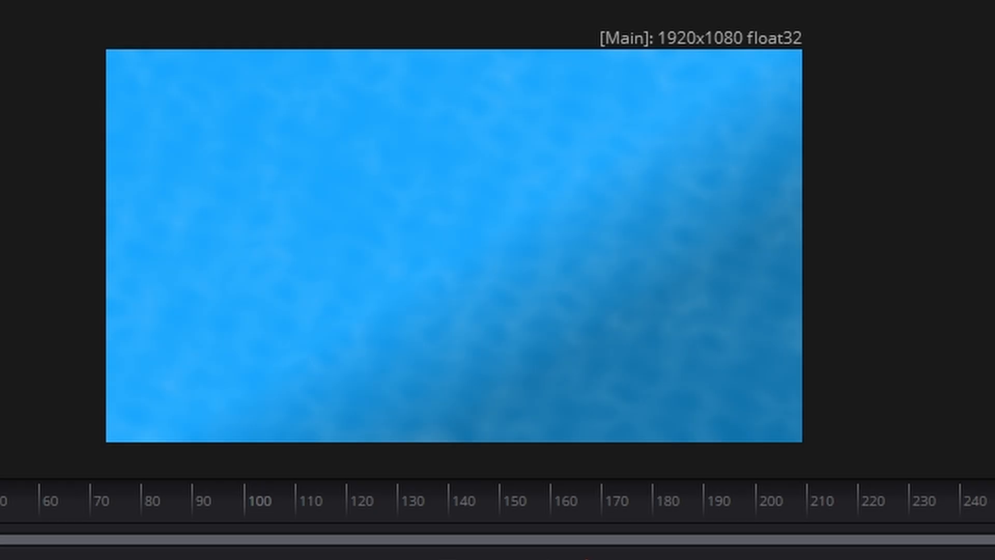
{"action": "left_click", "coordinate": [493, 295]}
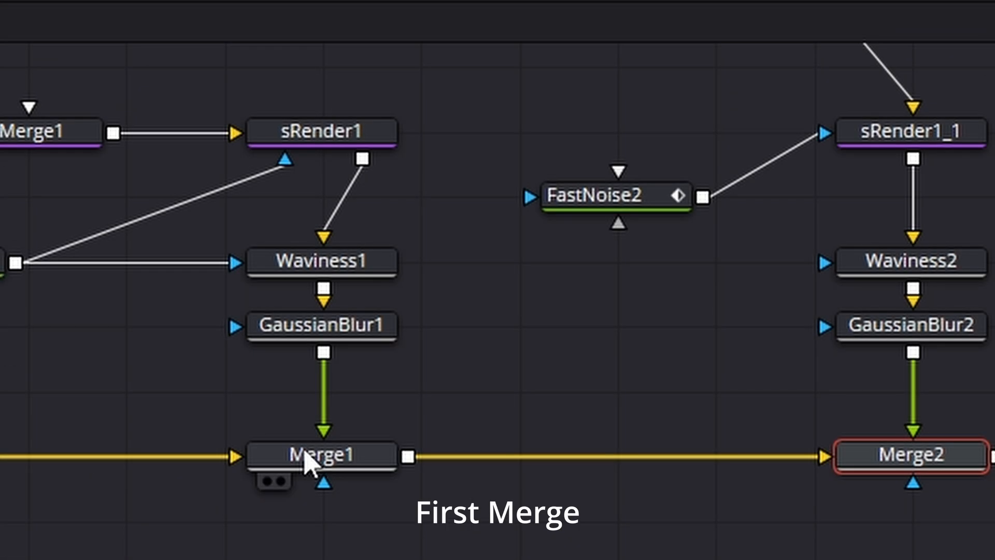
Insert a Color Corrector node after Merge1 and align it midway between Merge1 and Merge2.
{"action": "left_click", "coordinate": [289, 548]}
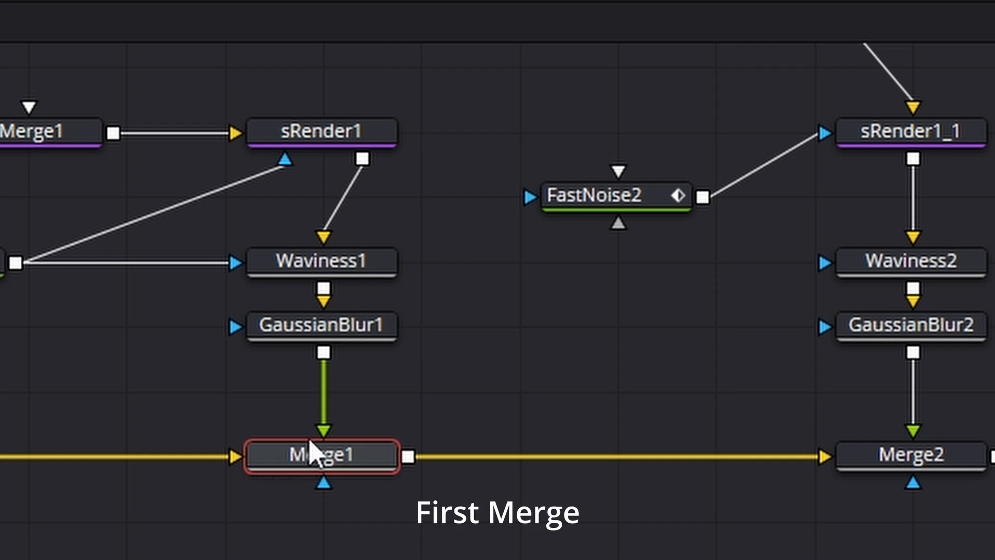
{"action": "key", "text": "shift+space"}
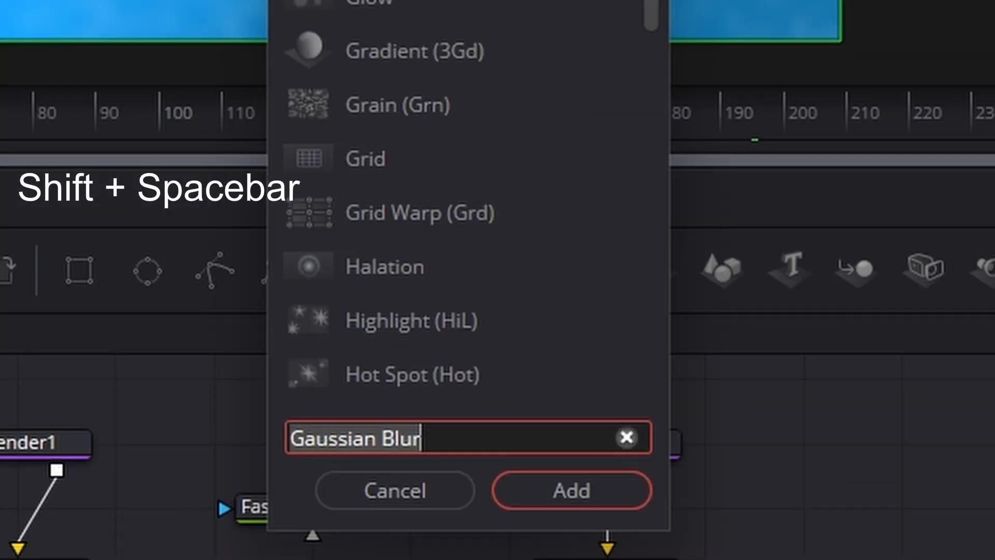
{"action": "key", "text": "BackSpace"}
{"action": "type", "text": "cc"}
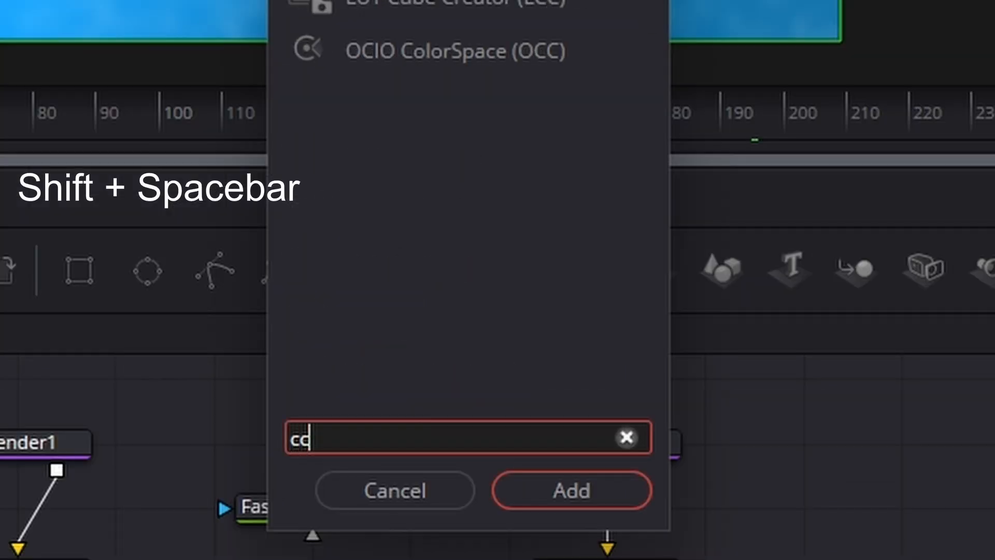
{"action": "key", "text": "Return"}
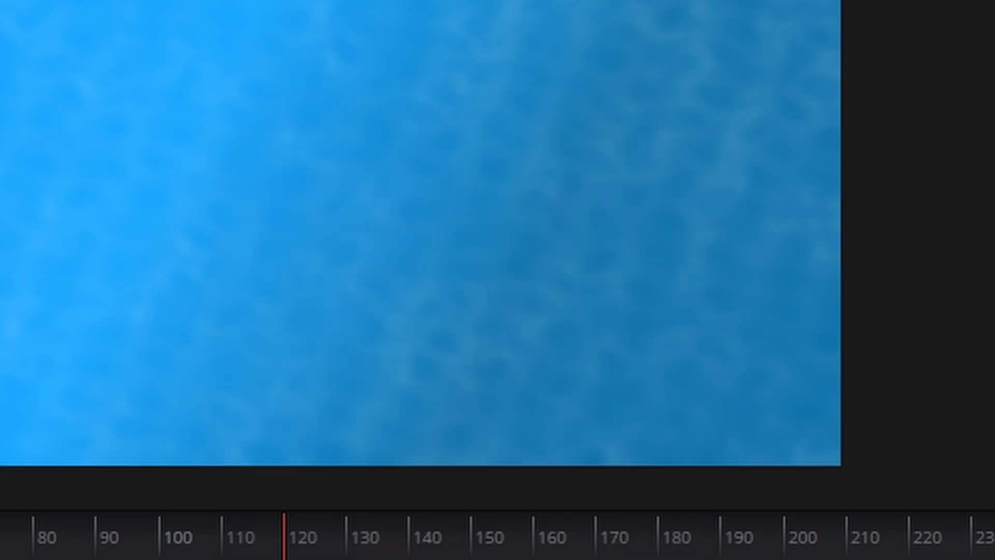
{"action": "mouse_move", "coordinate": [604, 450]}
{"action": "left_mouse_down"}
{"action": "mouse_move", "coordinate": [587, 446]}
{"action": "mouse_move", "coordinate": [613, 448]}
{"action": "left_mouse_up"}
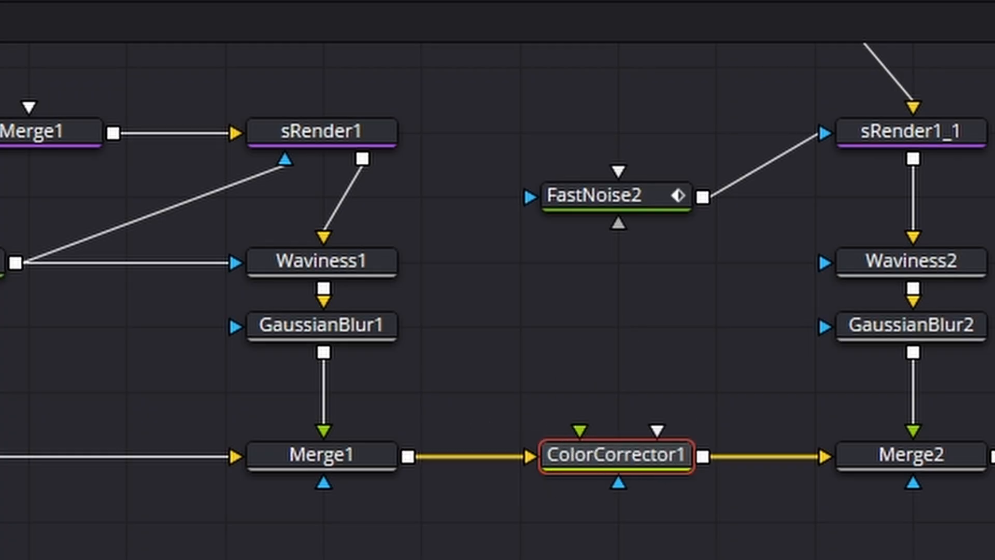
Brighten the blue water with ColorCorrector1 and play the composite from the start.
{"action": "left_click_drag", "start_coordinate": [607, 344], "coordinate": [640, 345]}
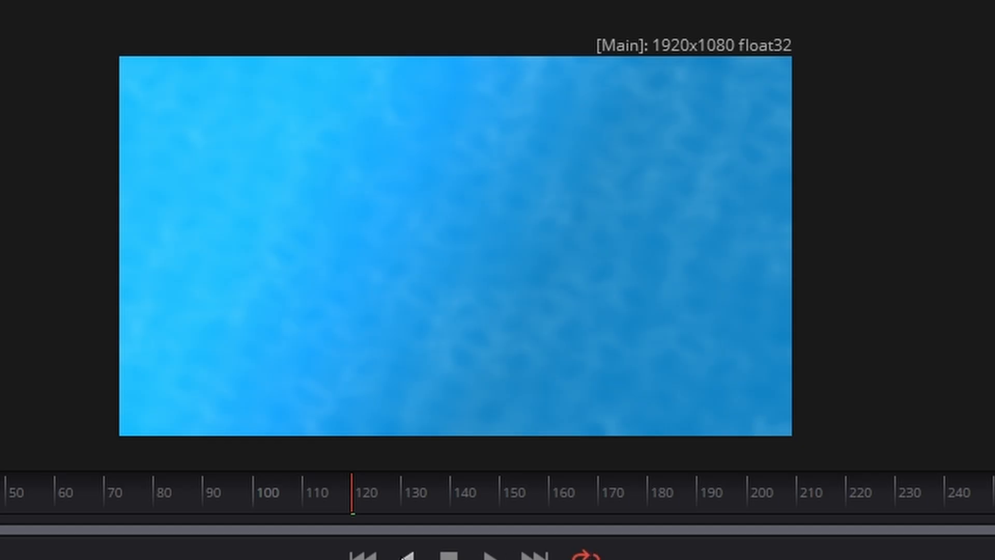
{"action": "left_click", "coordinate": [361, 558]}
{"action": "left_click", "coordinate": [488, 558]}
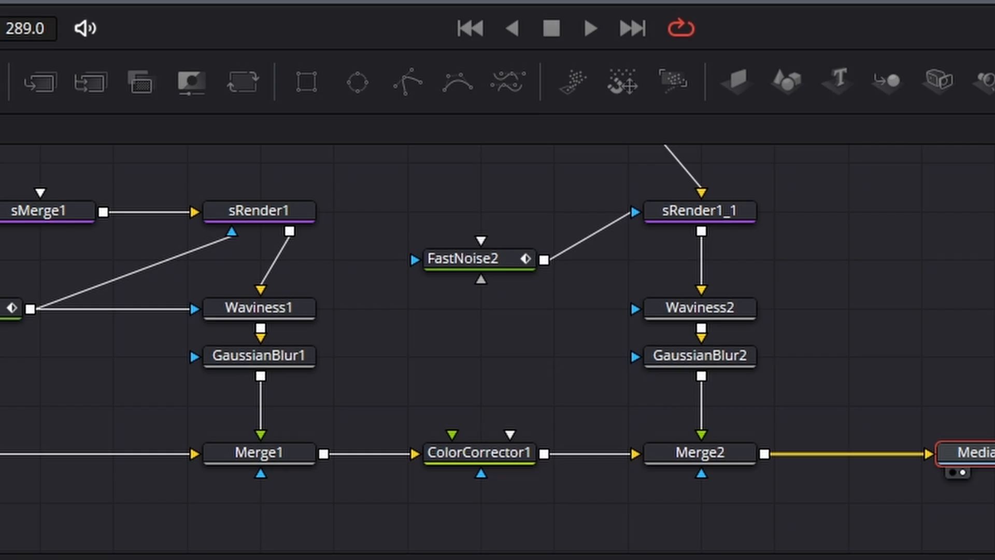
Move Background1 farther left and add plane.png from the media pool to the node graph below sDuplicate1.
{"action": "left_click_drag", "start_coordinate": [182, 156], "coordinate": [831, 155]}
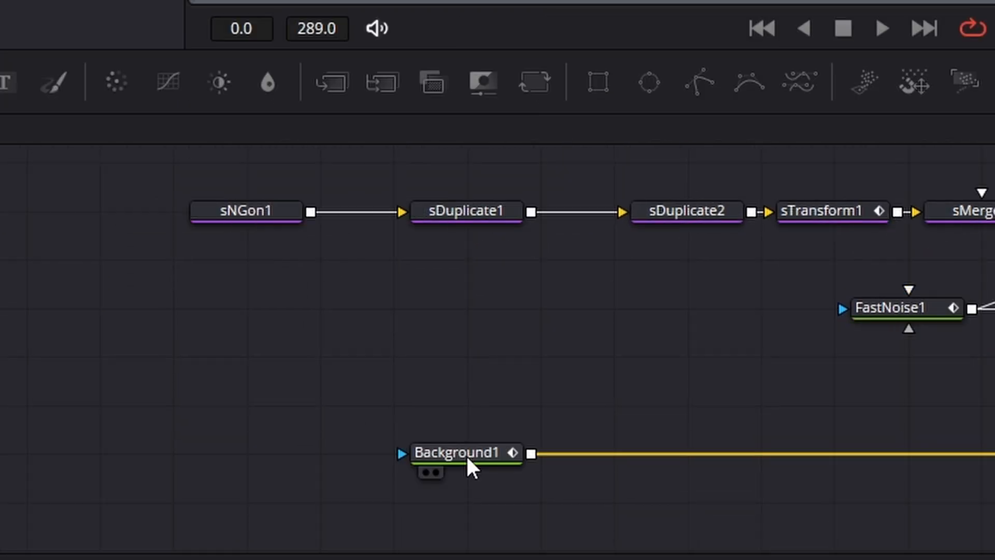
{"action": "mouse_move", "coordinate": [174, 455]}
{"action": "left_mouse_down"}
{"action": "mouse_move", "coordinate": [267, 482]}
{"action": "mouse_move", "coordinate": [212, 461]}
{"action": "mouse_move", "coordinate": [184, 467]}
{"action": "left_mouse_up"}
{"action": "left_click", "coordinate": [395, 374]}
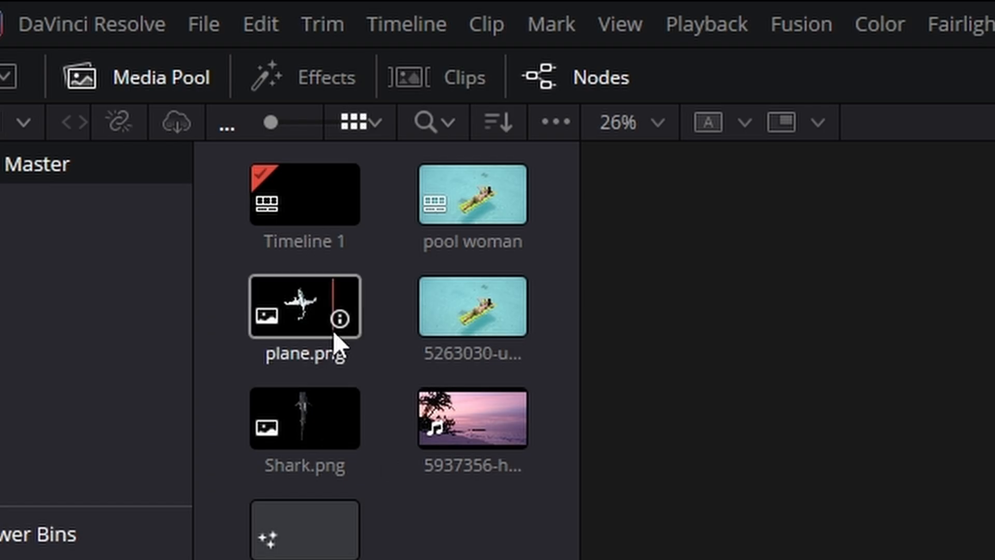
{"action": "left_click_drag", "start_coordinate": [332, 330], "coordinate": [482, 321]}
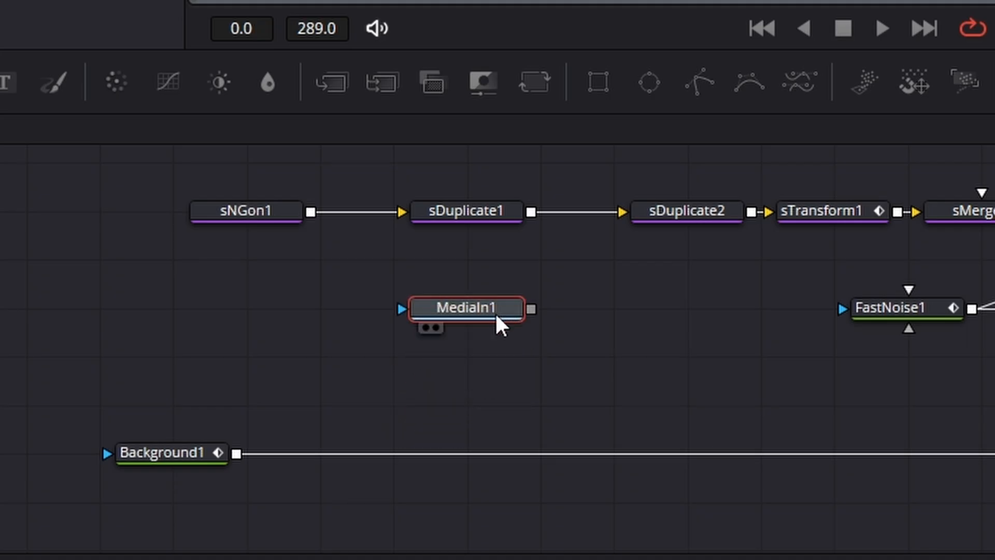
Rename the MediaIn1 node as Plane.
{"action": "key", "text": "F2"}
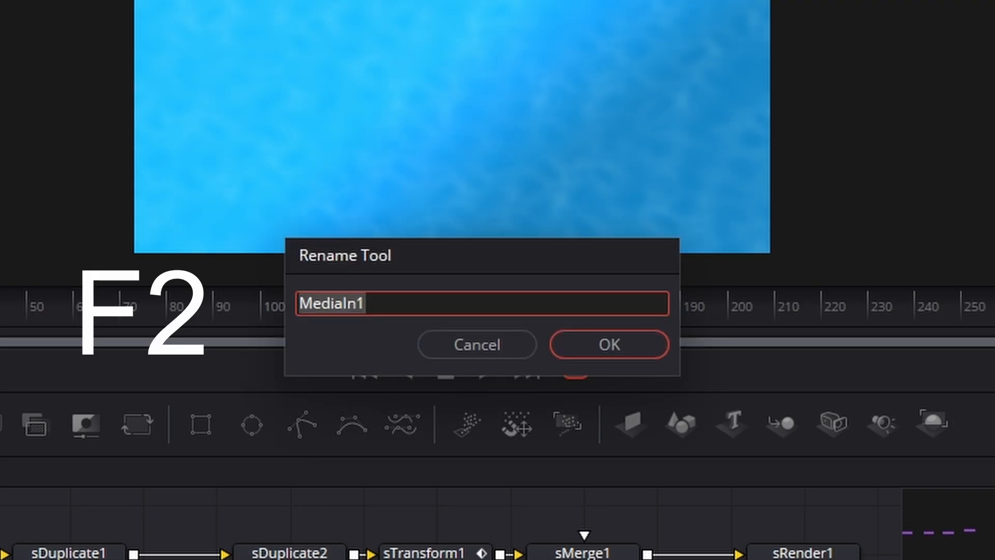
{"action": "key", "text": "BackSpace"}
{"action": "type", "text": "Plane"}
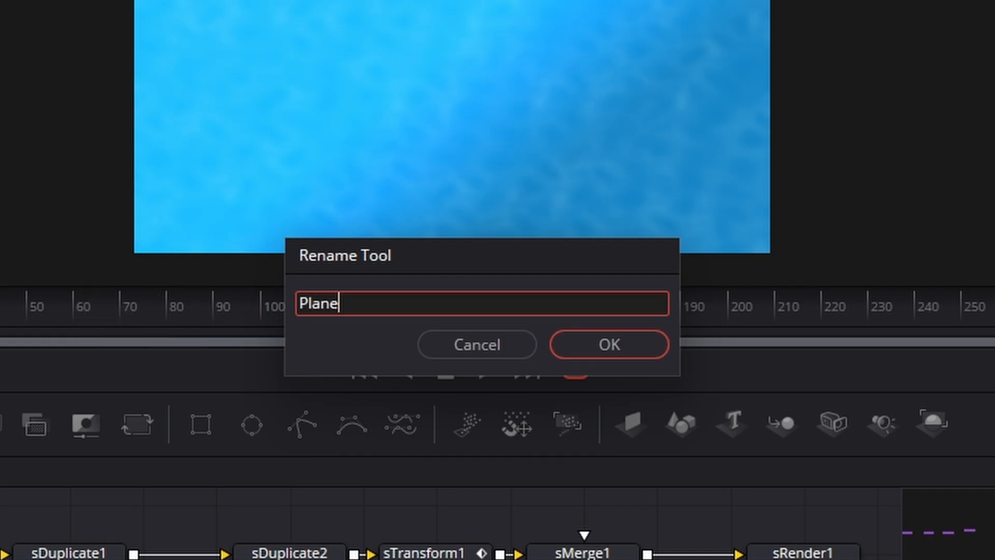
{"action": "key", "text": "Return"}
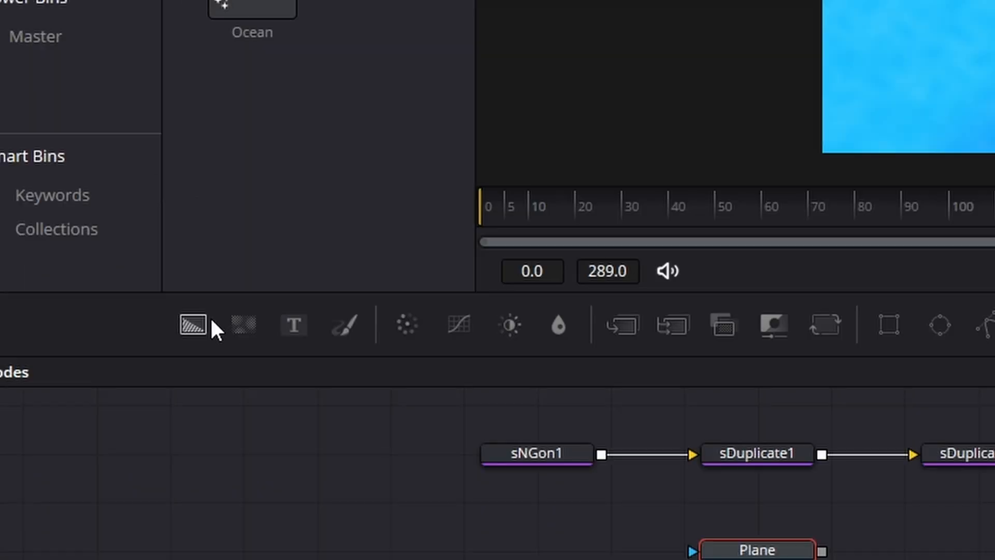
Add a second Background node directly below Plane and merge Plane over it.
{"action": "left_click_drag", "start_coordinate": [200, 319], "coordinate": [793, 559]}
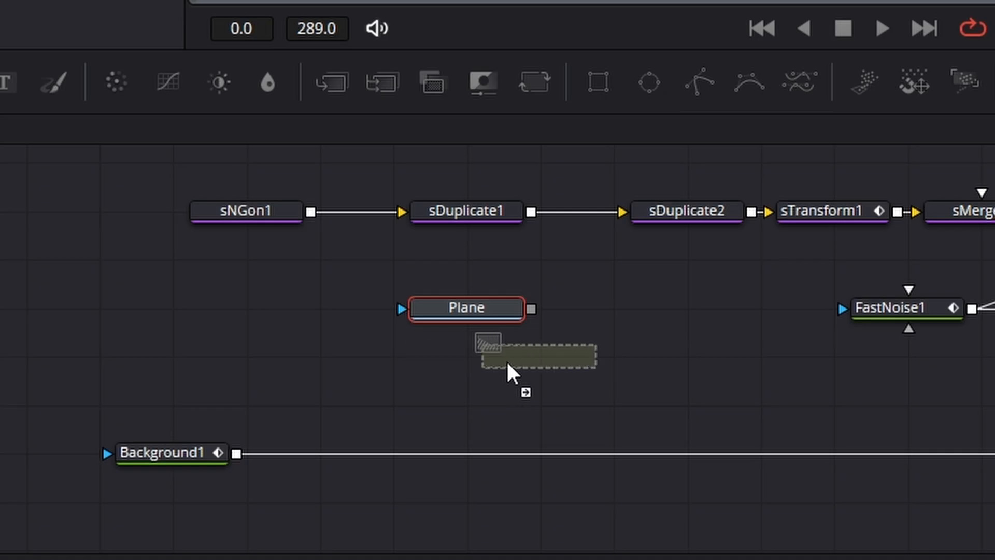
{"action": "left_click_drag", "start_coordinate": [508, 364], "coordinate": [485, 358]}
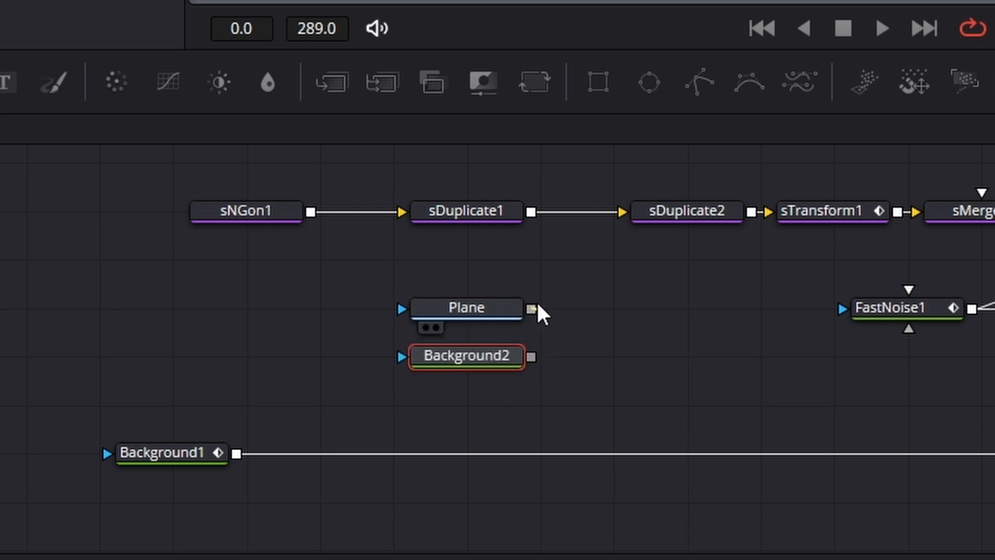
{"action": "left_click_drag", "start_coordinate": [532, 309], "coordinate": [534, 364]}
Place Plane above Merge3 and Background2 farther left, and display Merge3 in the viewer.
{"action": "left_click_drag", "start_coordinate": [482, 310], "coordinate": [627, 275]}
{"action": "left_click_drag", "start_coordinate": [472, 358], "coordinate": [407, 360]}
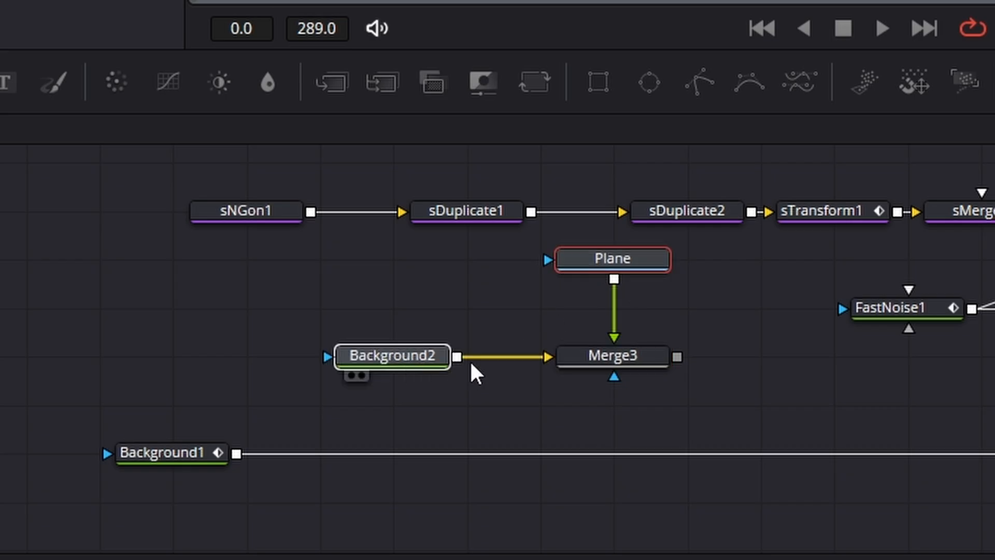
{"action": "left_click", "coordinate": [604, 359]}
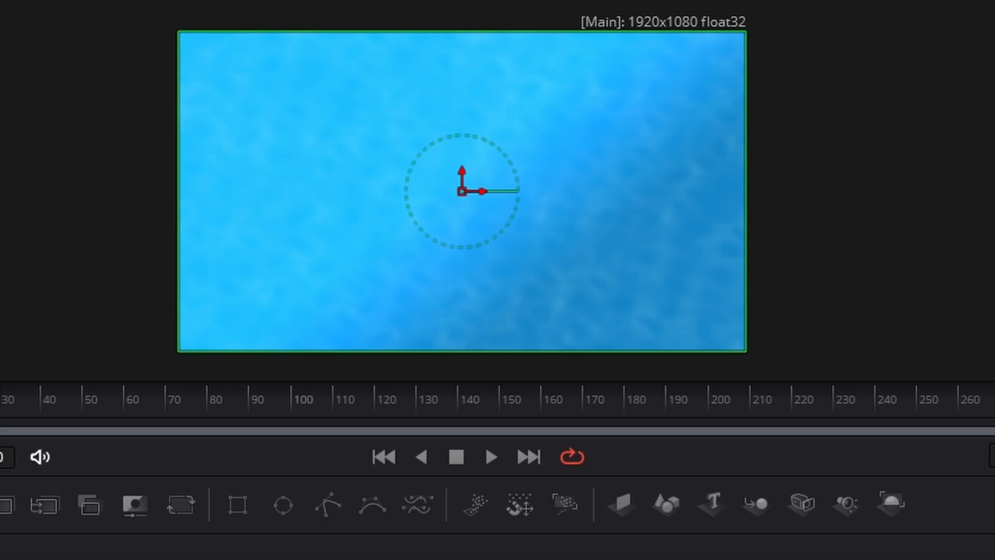
{"action": "key", "text": "1"}
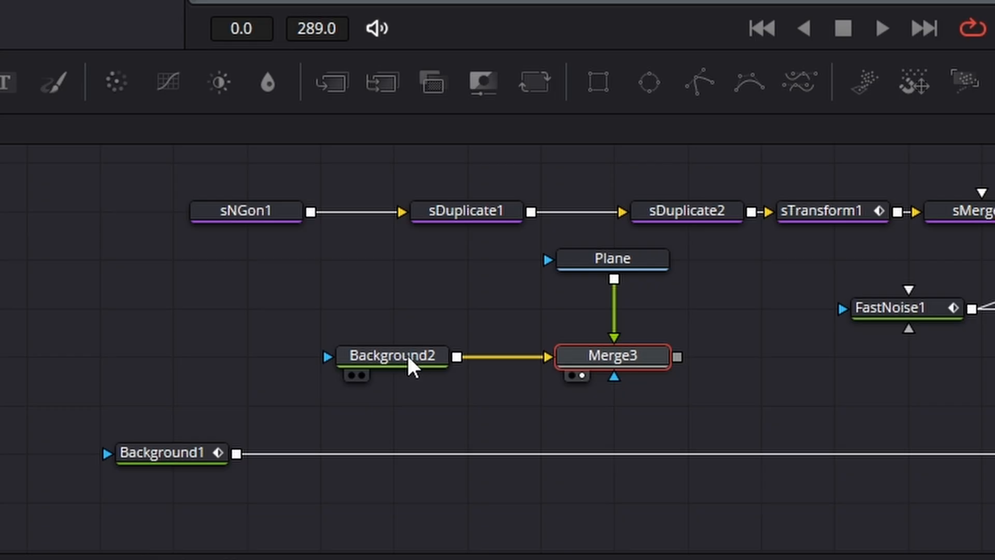
Mask Background2 with a closed B-Spline along the plane's right side, from nose around the wing to the tail, and soften its edge.
{"action": "left_click", "coordinate": [406, 354]}
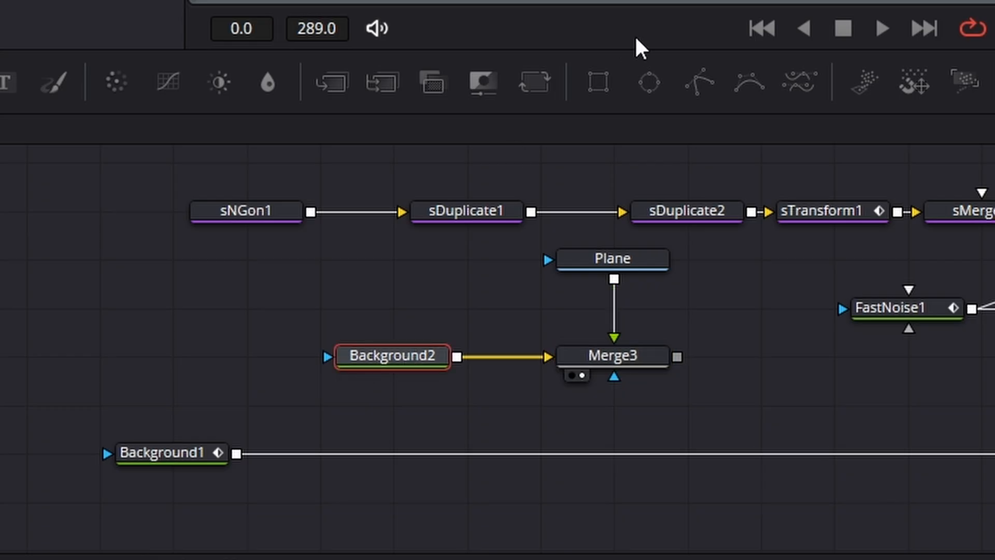
{"action": "mouse_move", "coordinate": [409, 357]}
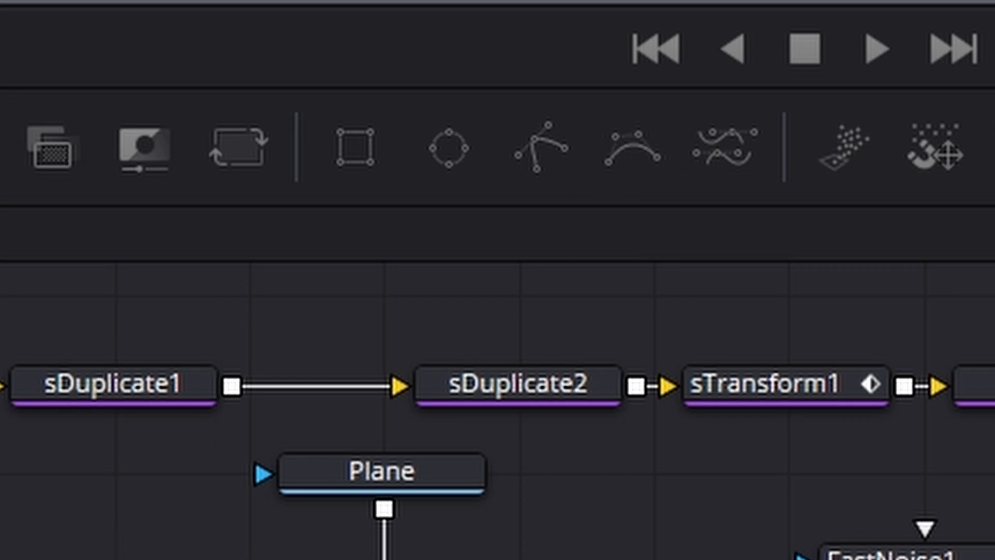
{"action": "left_click", "coordinate": [632, 151]}
{"action": "mouse_move", "coordinate": [415, 311]}
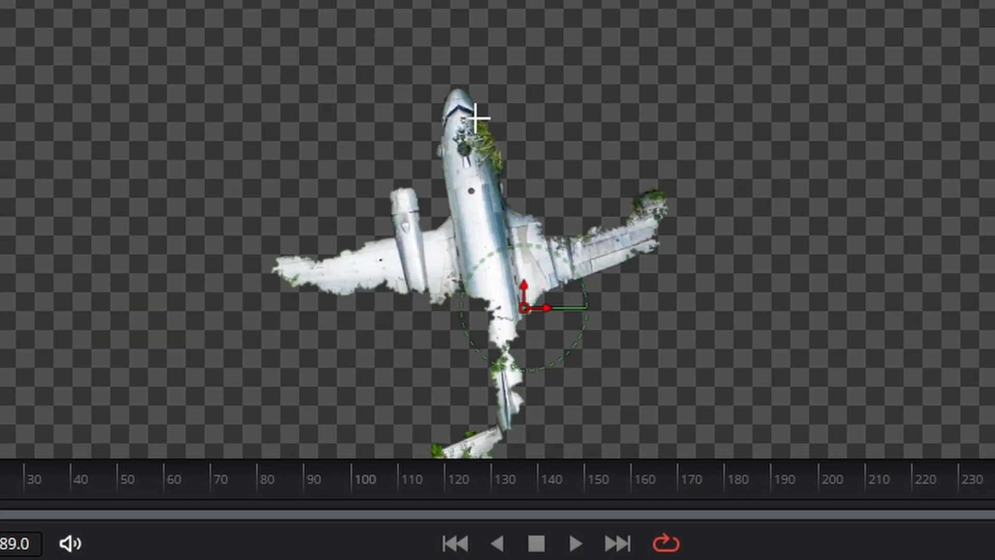
{"action": "left_click", "coordinate": [466, 113]}
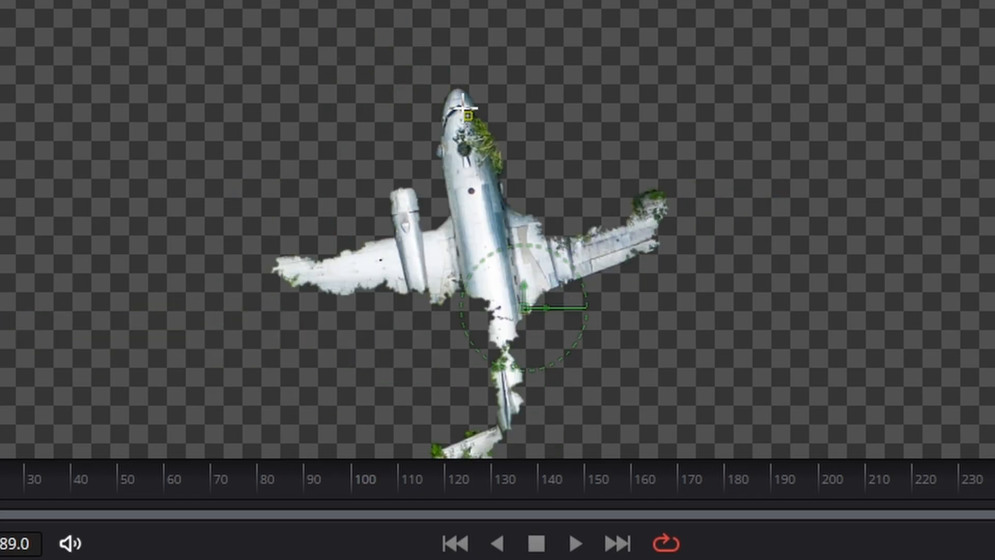
{"action": "left_click", "coordinate": [459, 70]}
{"action": "left_click", "coordinate": [517, 119]}
{"action": "left_click", "coordinate": [523, 187]}
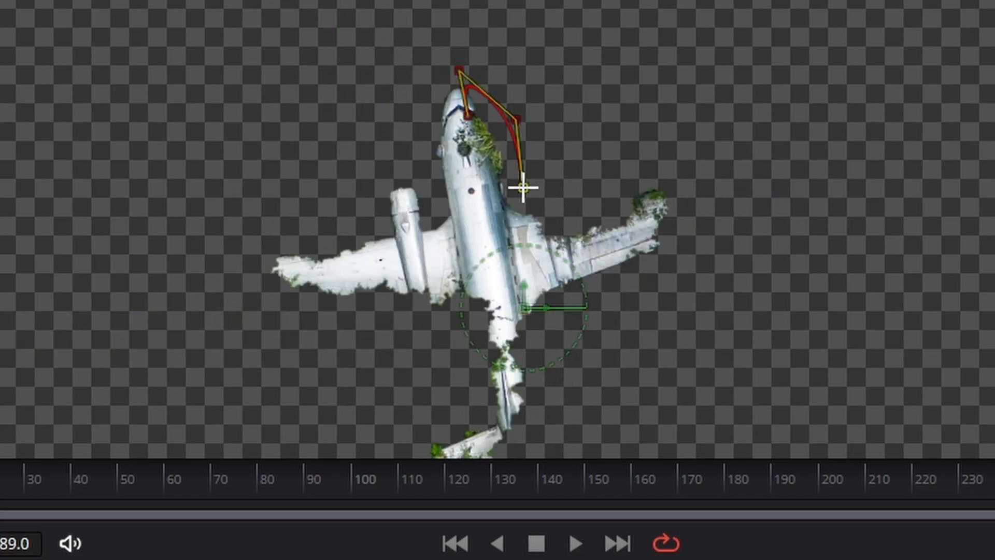
{"action": "left_click", "coordinate": [551, 224]}
{"action": "left_click", "coordinate": [584, 220]}
{"action": "left_click", "coordinate": [637, 185]}
{"action": "left_click", "coordinate": [676, 209]}
{"action": "left_click", "coordinate": [627, 239]}
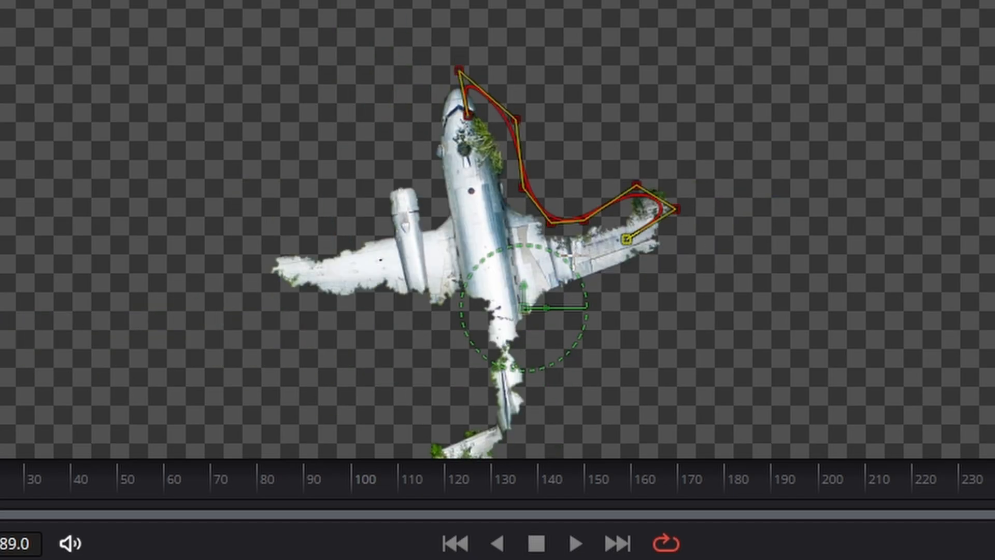
{"action": "left_click", "coordinate": [565, 256]}
{"action": "left_click", "coordinate": [543, 269]}
{"action": "scroll", "coordinate": [524, 286], "scroll_direction": "down", "scroll_amount": 5}
{"action": "left_click", "coordinate": [526, 199]}
{"action": "left_click", "coordinate": [552, 260]}
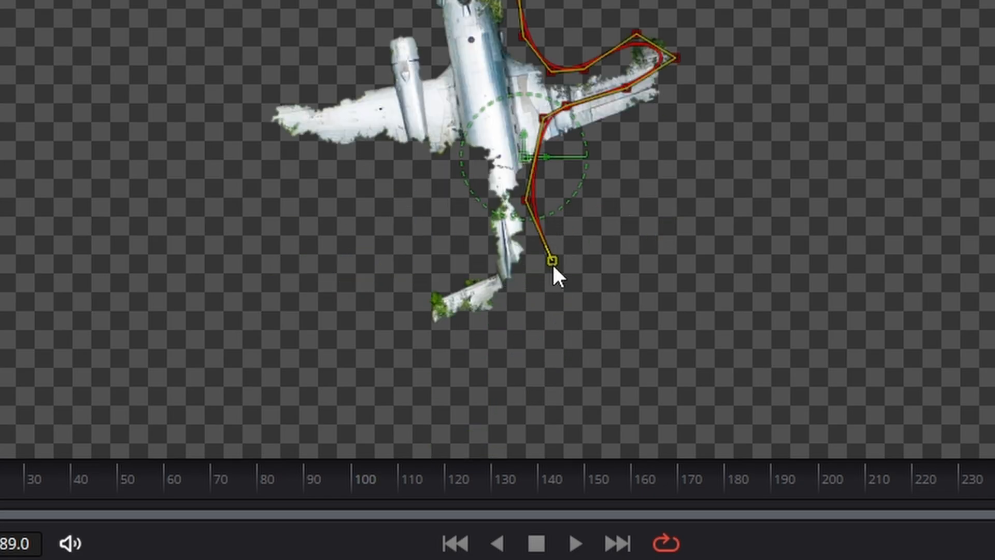
{"action": "left_click", "coordinate": [517, 299]}
{"action": "left_click", "coordinate": [506, 265]}
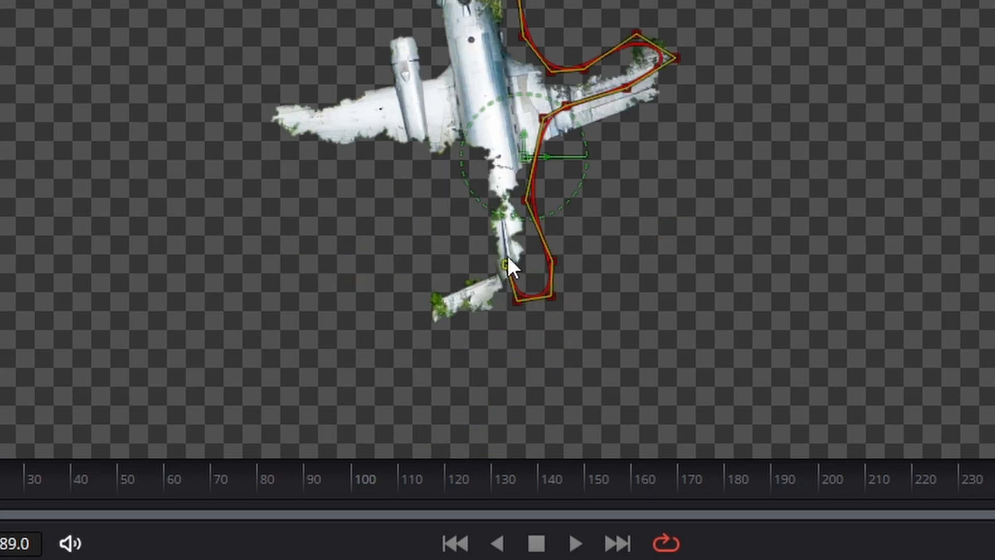
{"action": "left_click", "coordinate": [492, 110]}
{"action": "scroll", "coordinate": [494, 165], "scroll_direction": "up", "scroll_amount": 7}
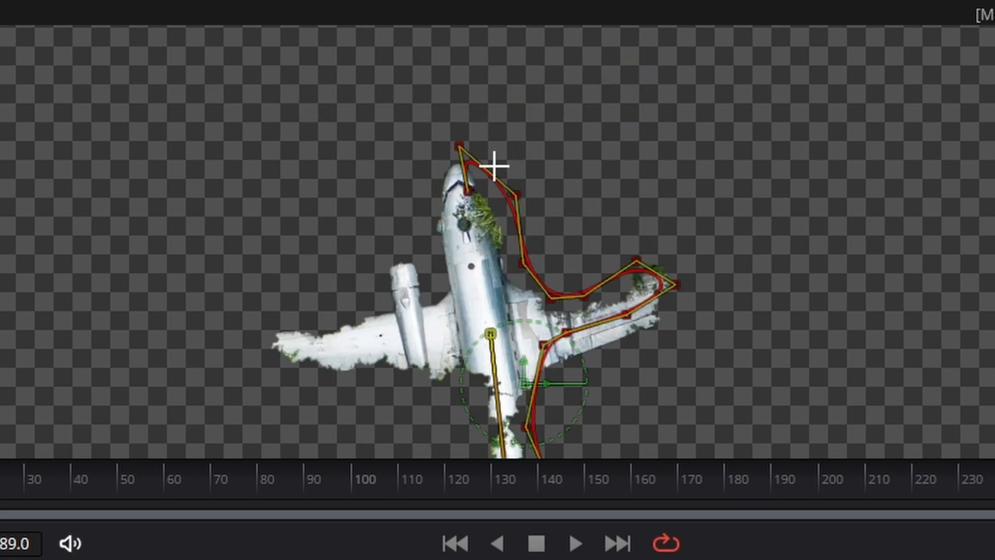
{"action": "left_click", "coordinate": [476, 265]}
{"action": "left_click", "coordinate": [468, 190]}
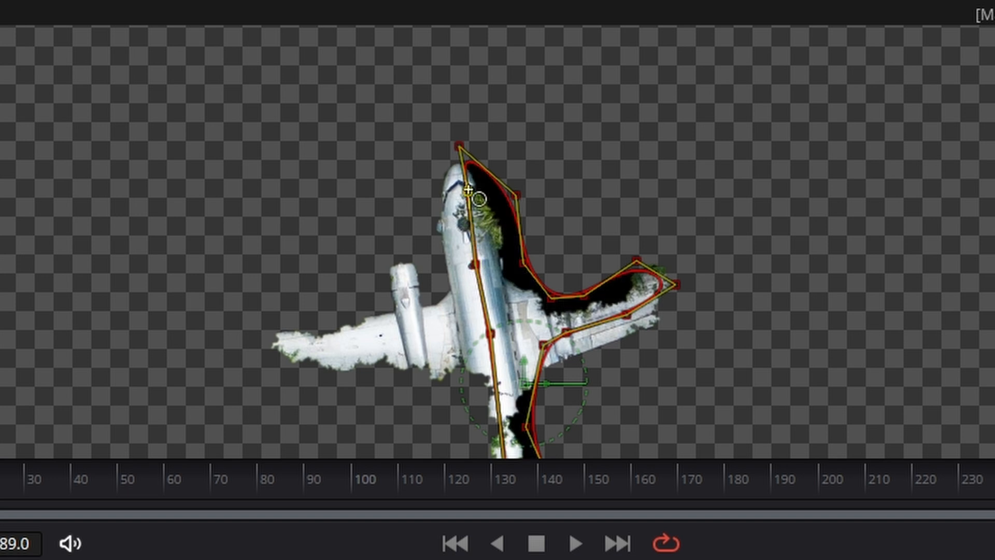
{"action": "scroll", "coordinate": [895, 291], "scroll_direction": "down", "scroll_amount": 5}
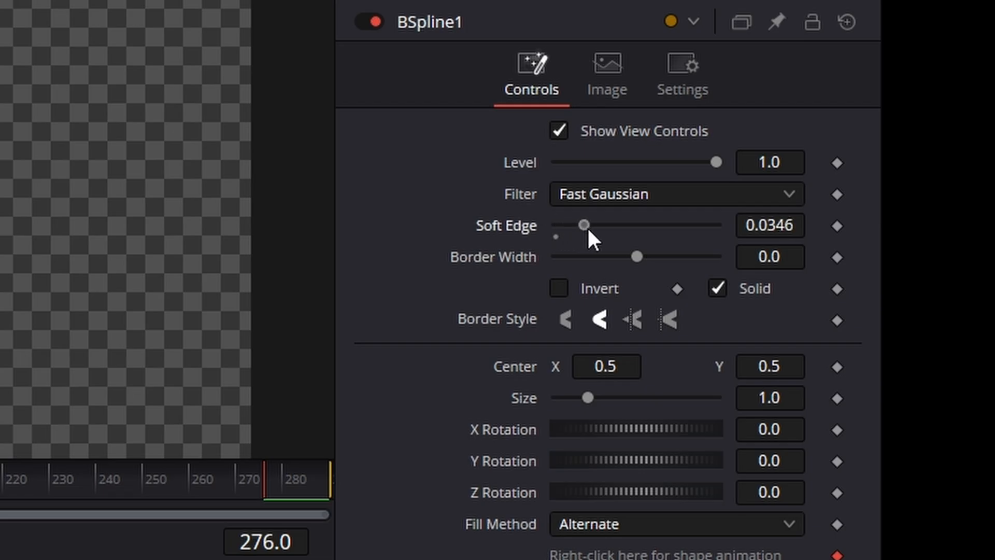
{"action": "left_click_drag", "start_coordinate": [589, 231], "coordinate": [598, 231]}
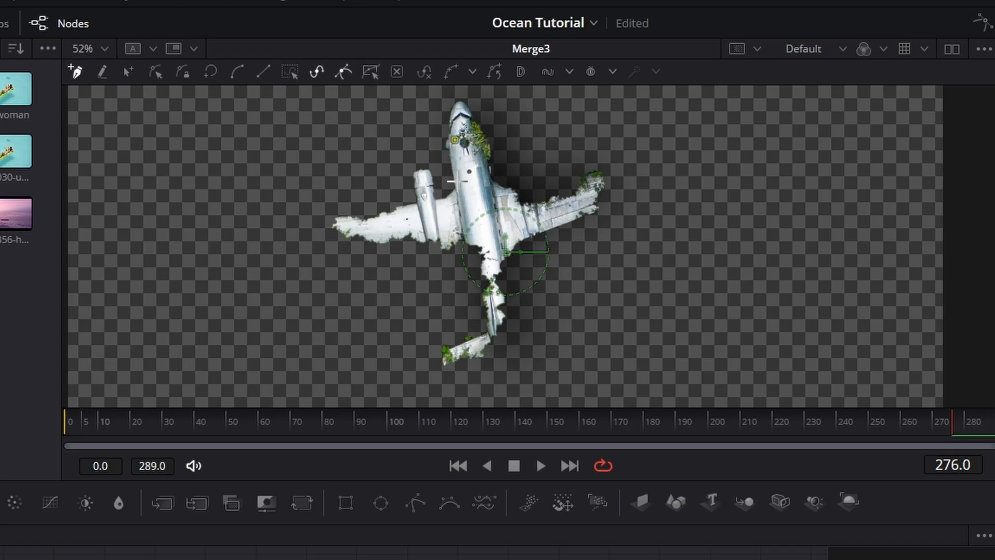
Draw a second closed B-Spline mask for Background2 around the plane's left wing and rear fuselage, and soften its edge.
{"action": "left_click", "coordinate": [457, 181]}
{"action": "left_click", "coordinate": [443, 202]}
{"action": "left_click", "coordinate": [400, 216]}
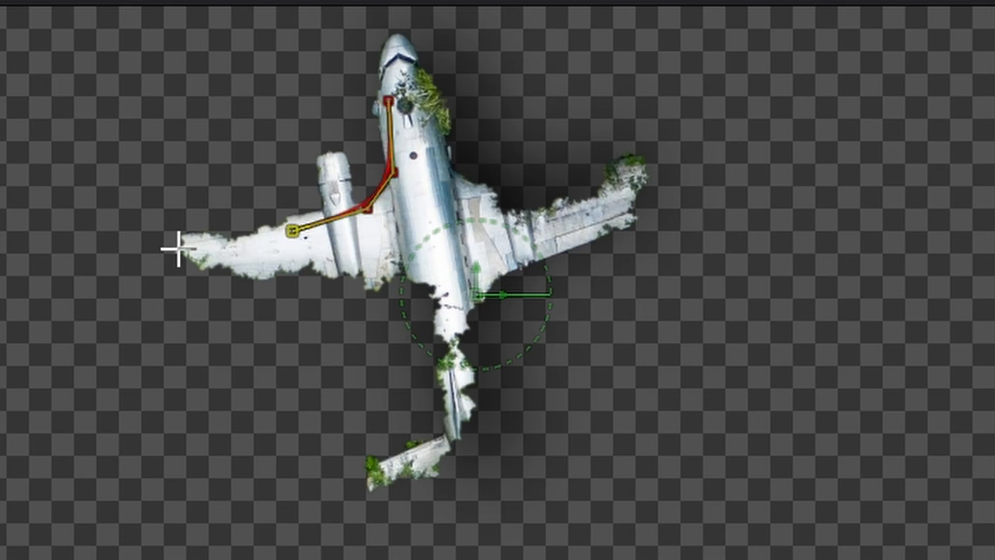
{"action": "left_click", "coordinate": [351, 222]}
{"action": "left_click", "coordinate": [184, 285]}
{"action": "left_click", "coordinate": [243, 299]}
{"action": "left_click", "coordinate": [348, 299]}
{"action": "left_click", "coordinate": [414, 289]}
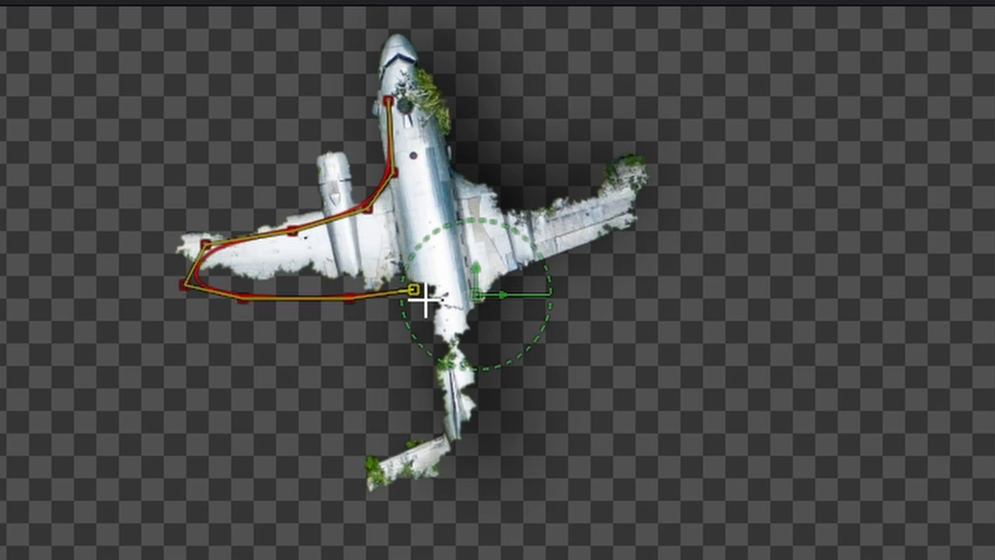
{"action": "left_click", "coordinate": [425, 306]}
{"action": "left_click", "coordinate": [430, 334]}
{"action": "left_click", "coordinate": [422, 394]}
{"action": "left_click", "coordinate": [452, 407]}
{"action": "left_click", "coordinate": [456, 305]}
{"action": "left_click", "coordinate": [430, 198]}
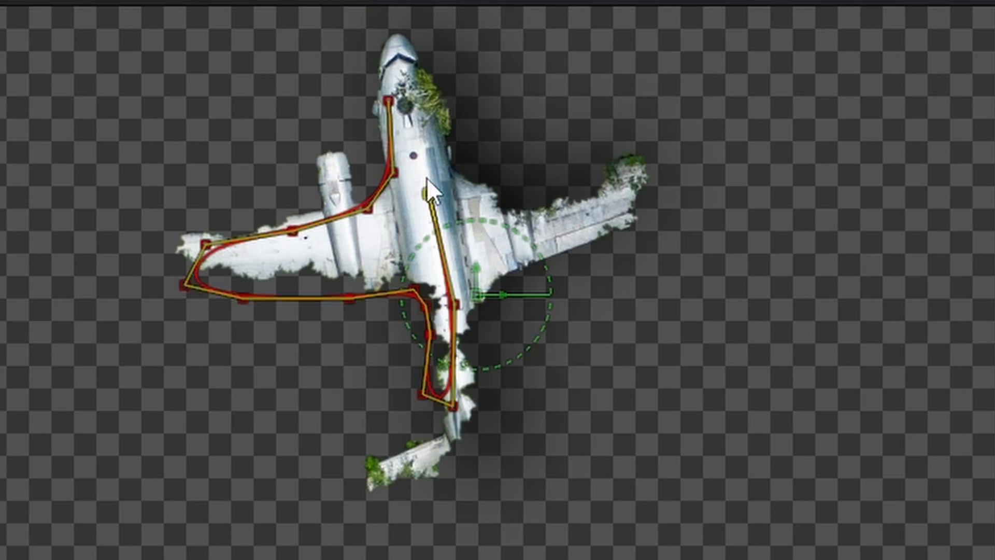
{"action": "left_click", "coordinate": [389, 102]}
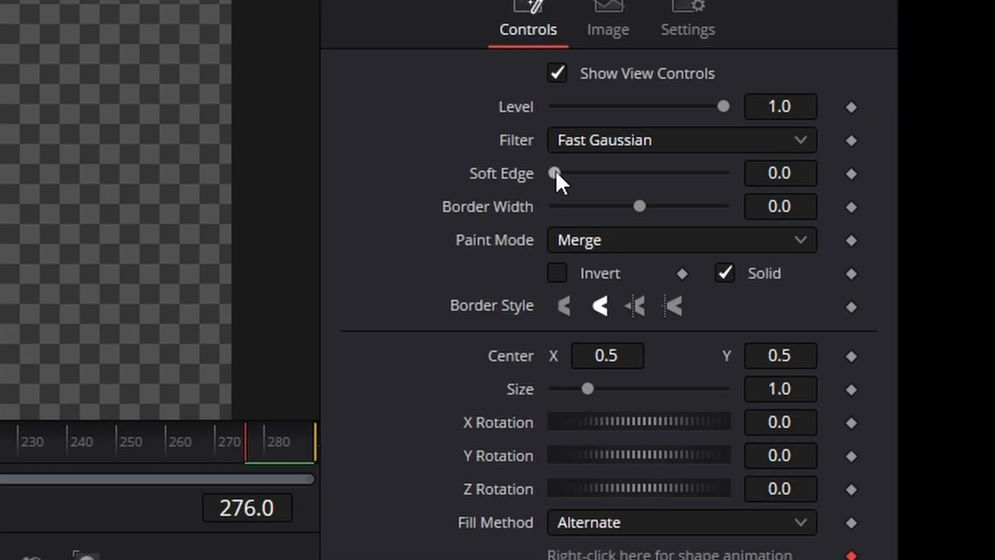
{"action": "left_click_drag", "start_coordinate": [555, 172], "coordinate": [600, 172]}
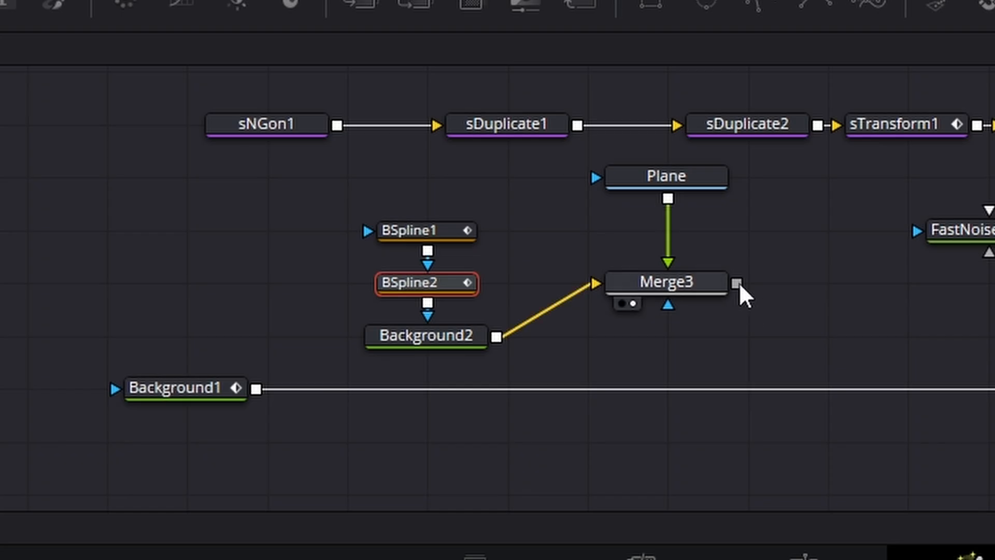
Merge the output of Merge3 over Background1 and show the whole composite frame.
{"action": "left_click_drag", "start_coordinate": [740, 282], "coordinate": [257, 390]}
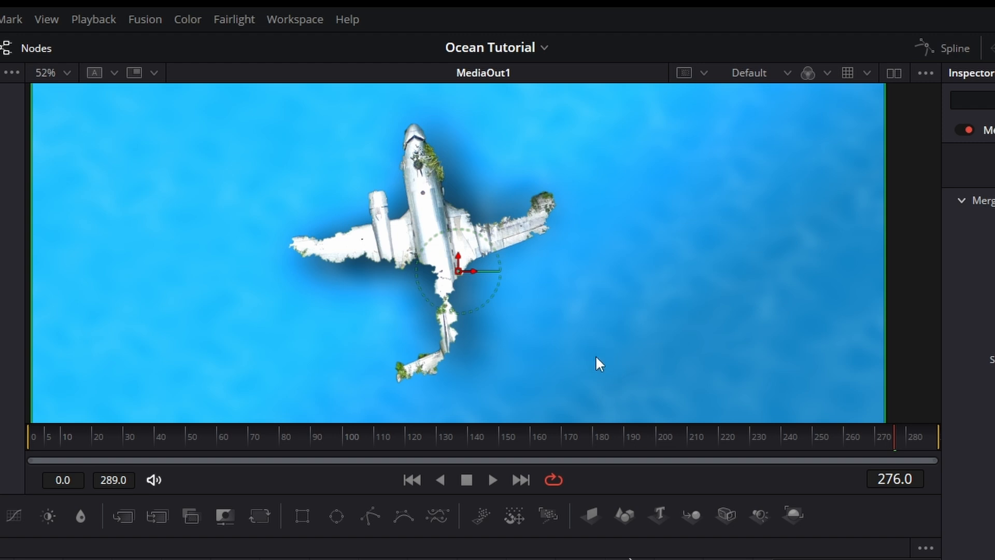
{"action": "scroll", "coordinate": [600, 364], "scroll_direction": "down", "scroll_amount": 3}
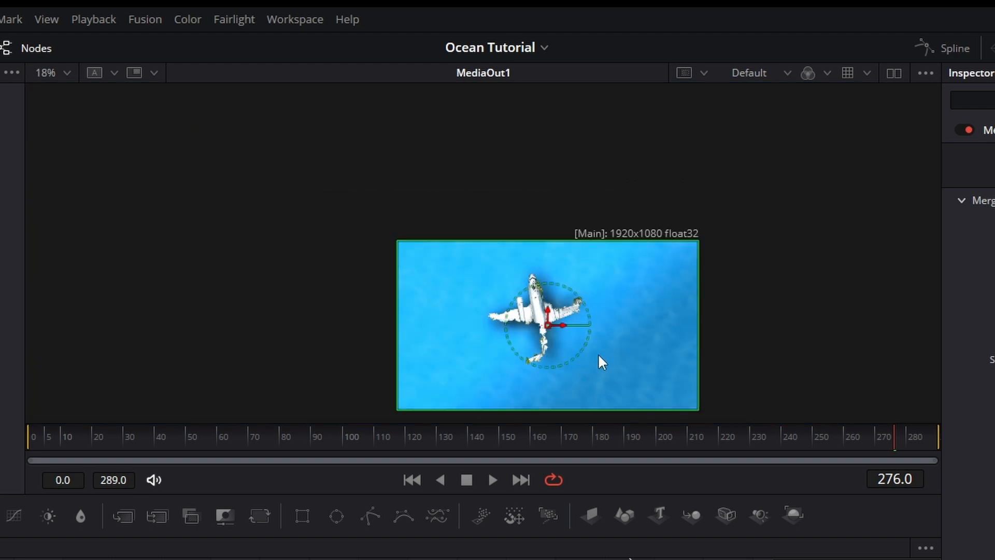
{"action": "scroll", "coordinate": [603, 363], "scroll_direction": "up", "scroll_amount": 1}
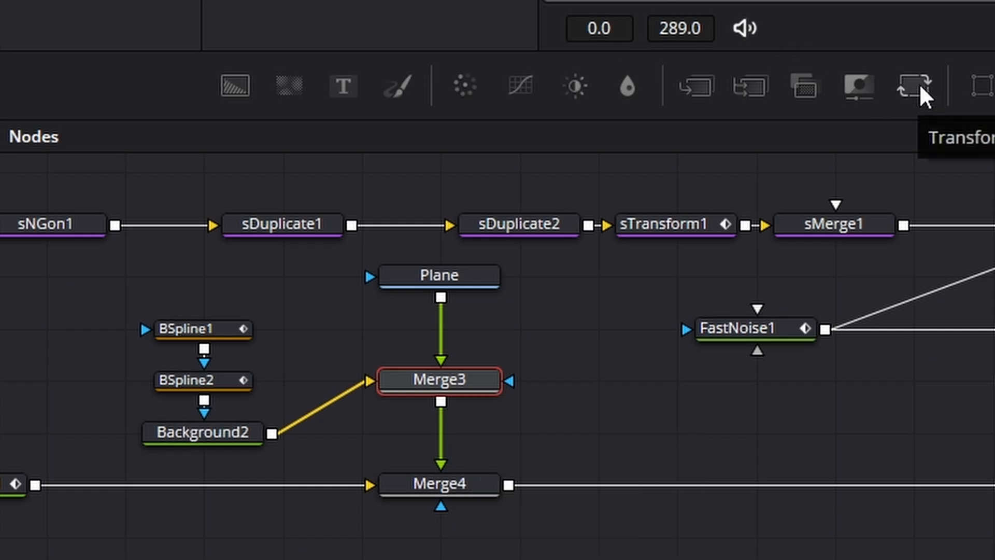
Insert a Transform node between Merge3 and Merge4 and move the plane with its shadow to the upper right of the frame.
{"action": "left_click_drag", "start_coordinate": [920, 83], "coordinate": [445, 430]}
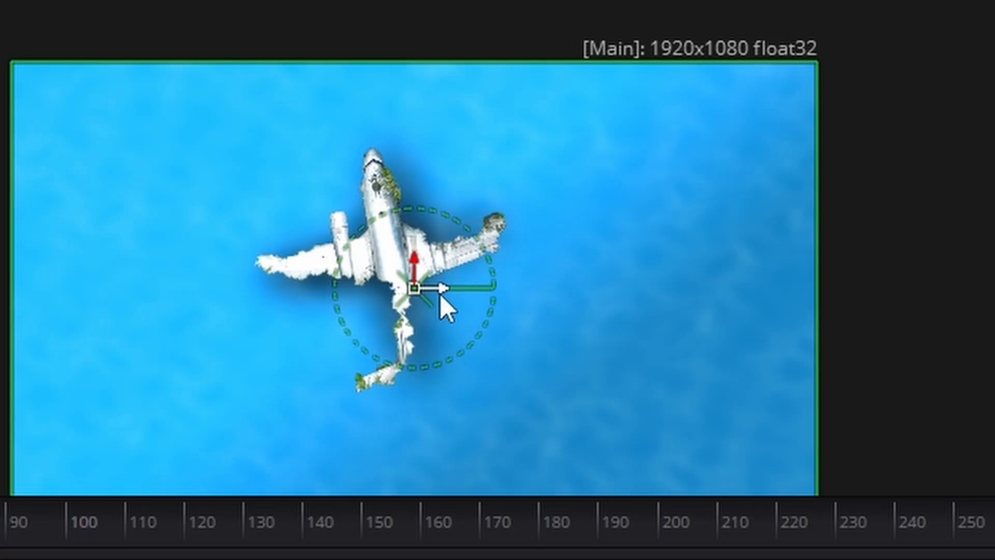
{"action": "left_click_drag", "start_coordinate": [440, 294], "coordinate": [640, 283]}
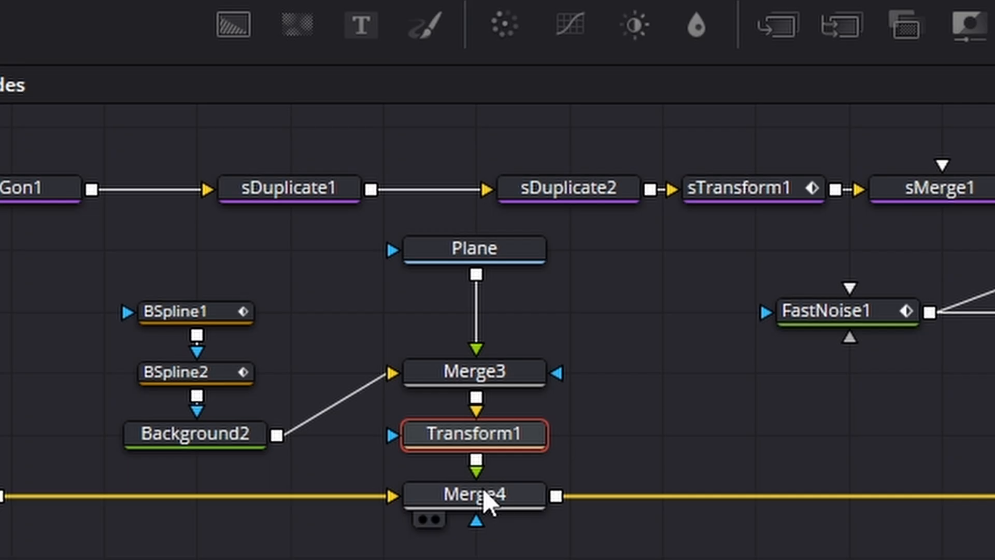
Lower the Blend of Merge4 to well under half so the plane fades into the water.
{"action": "left_click", "coordinate": [487, 500]}
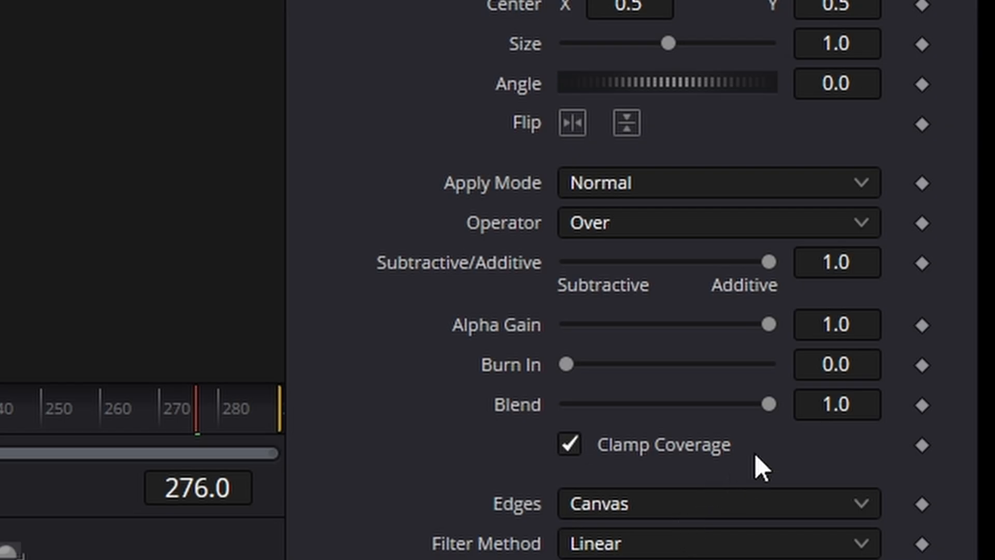
{"action": "left_click_drag", "start_coordinate": [770, 406], "coordinate": [742, 405]}
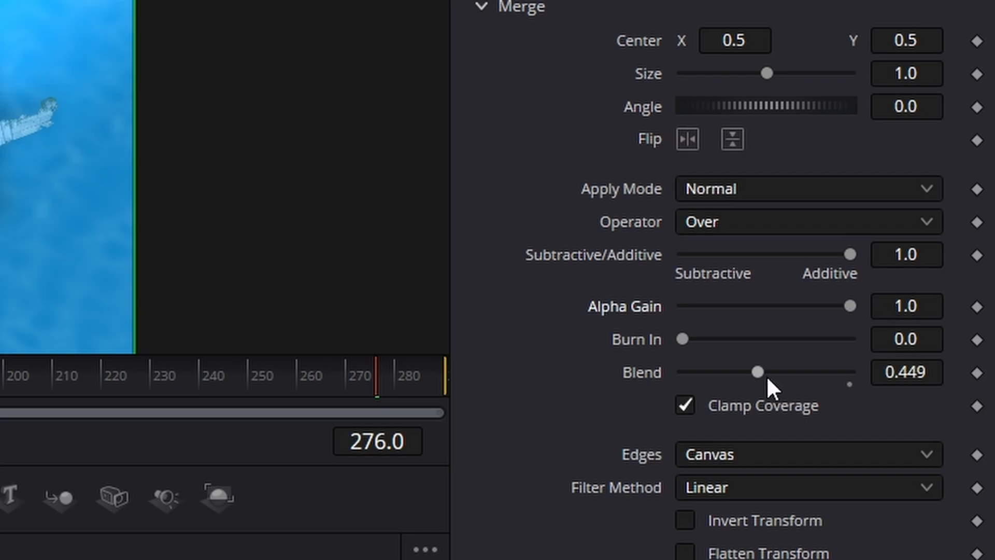
{"action": "left_click_drag", "start_coordinate": [759, 377], "coordinate": [717, 382]}
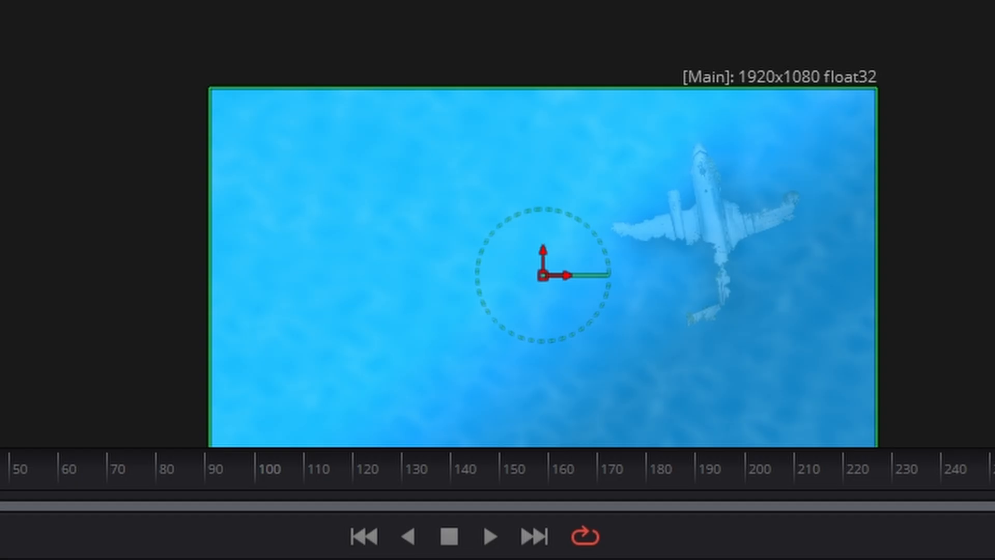
{"action": "scroll", "coordinate": [768, 253], "scroll_direction": "down", "scroll_amount": 1}
{"action": "scroll", "coordinate": [768, 251], "scroll_direction": "up", "scroll_amount": 1}
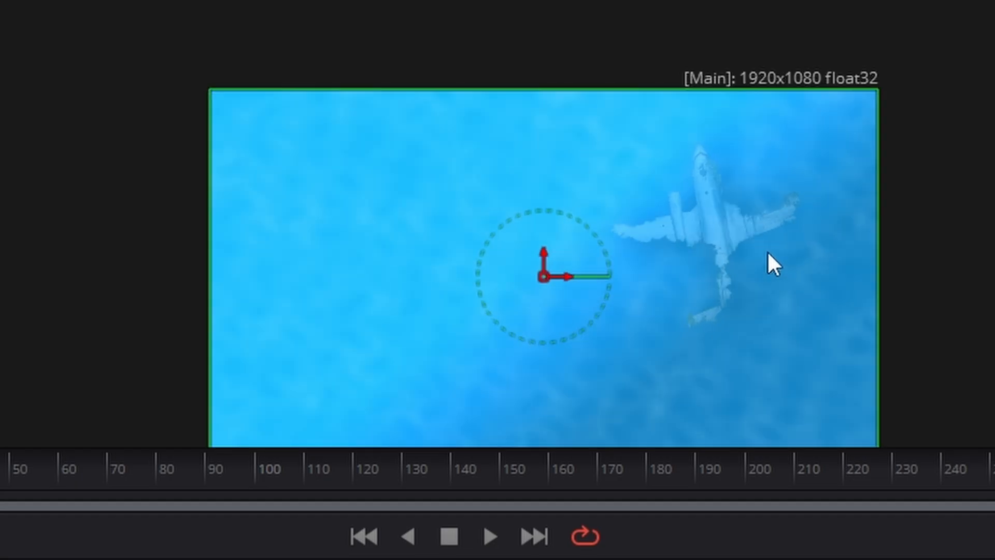
Play back the four ocean clips on Timeline 1 in turn, including those with the pool woman, FILM JACK and SUBSCRIBE.
{"action": "left_click", "coordinate": [420, 382]}
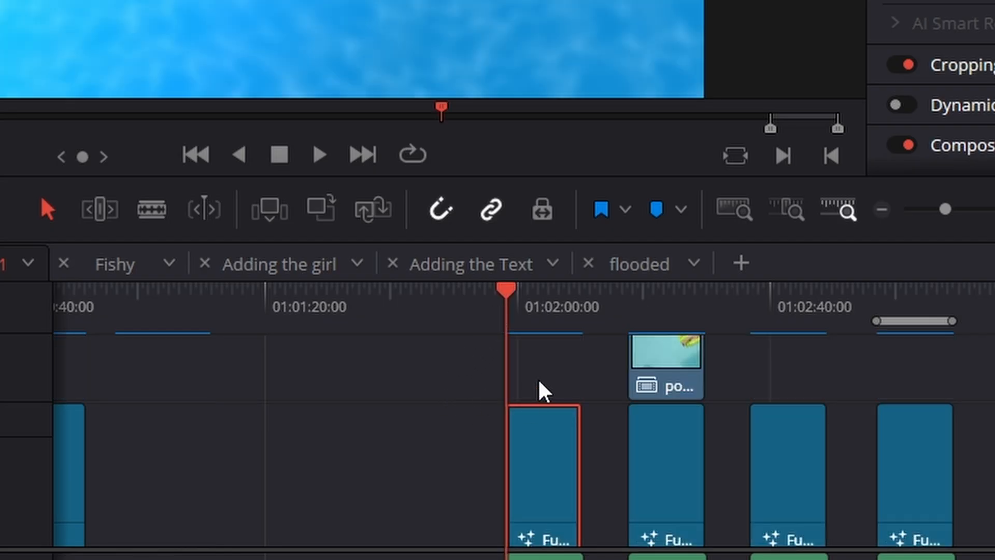
{"action": "key", "text": "space"}
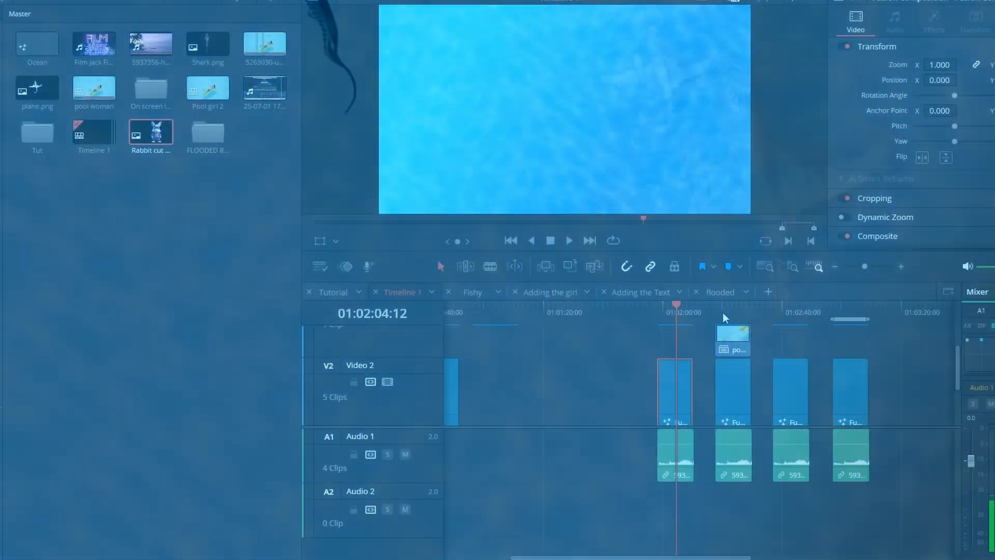
{"action": "left_click", "coordinate": [723, 312]}
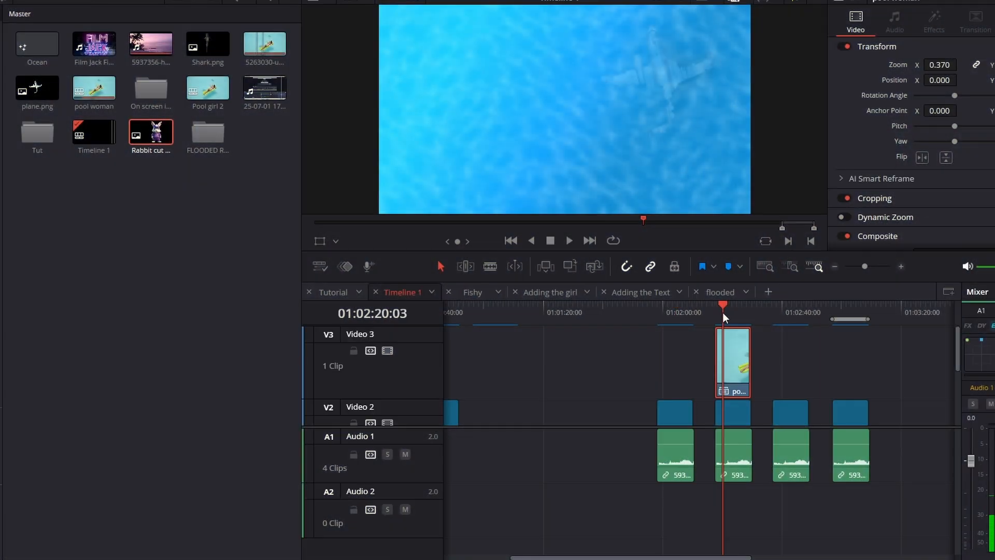
{"action": "key", "text": "space"}
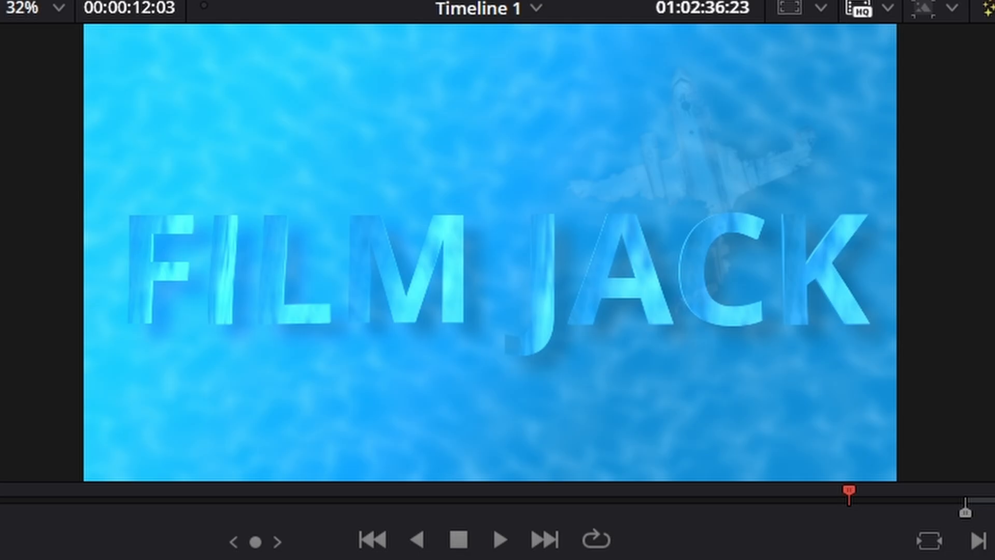
{"action": "key", "text": "space"}
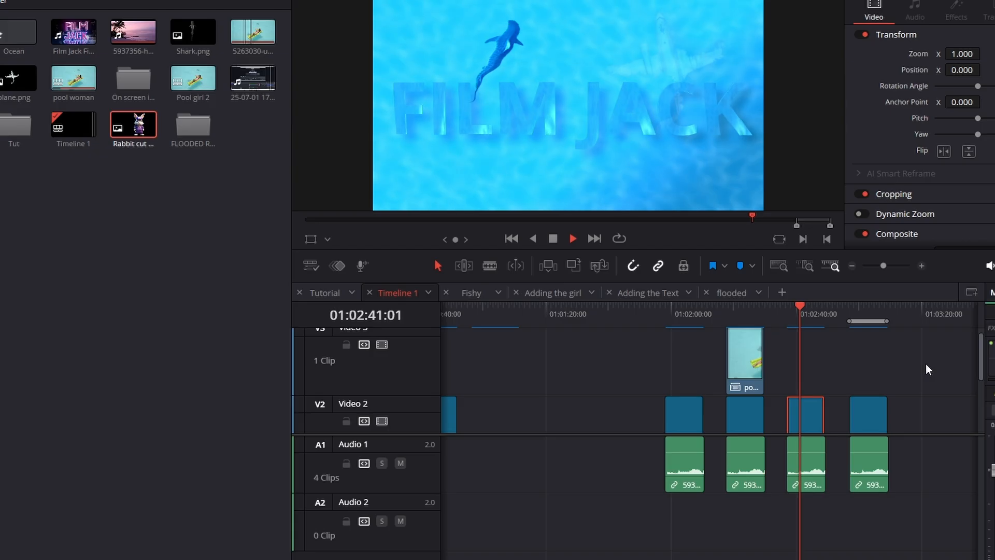
{"action": "key", "text": "space"}
{"action": "left_click", "coordinate": [852, 310]}
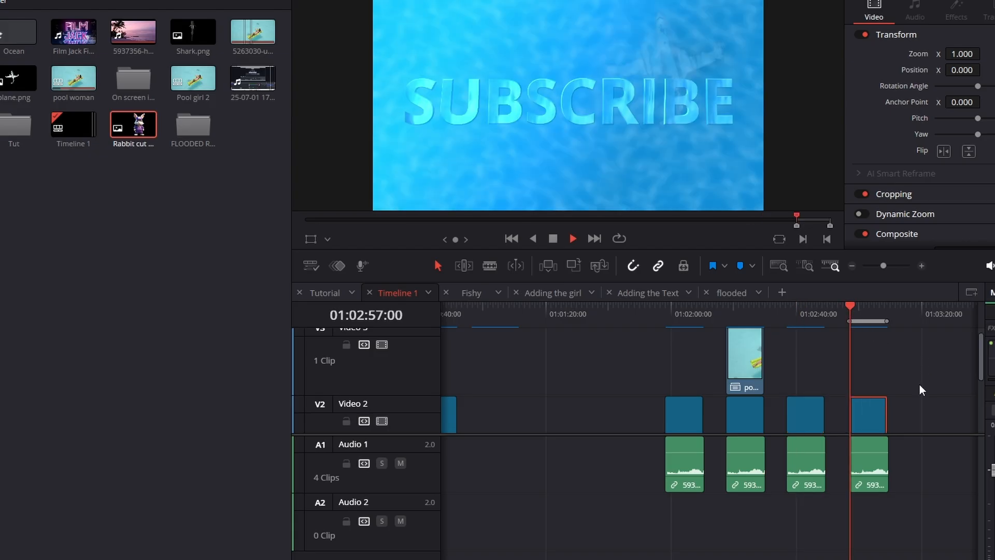
{"action": "key", "text": "space"}
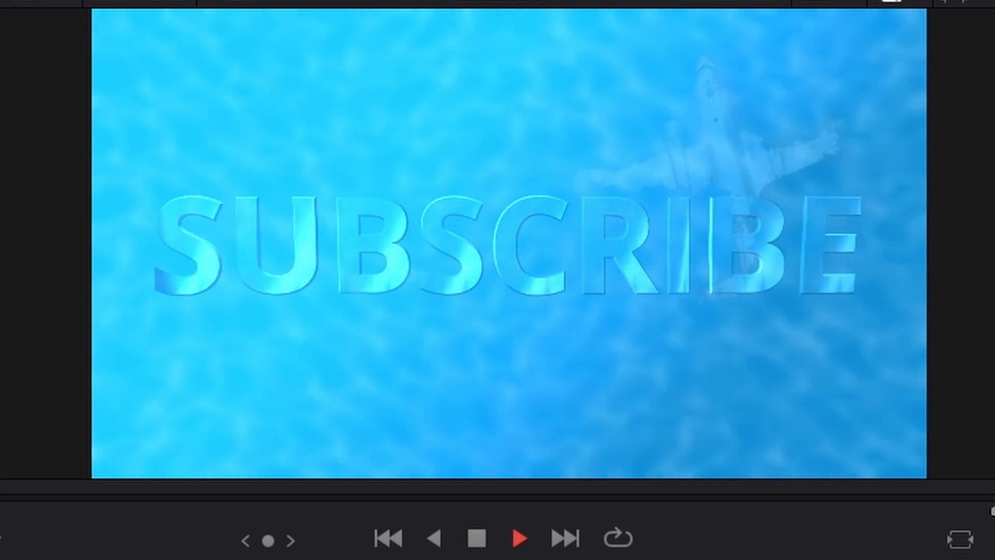